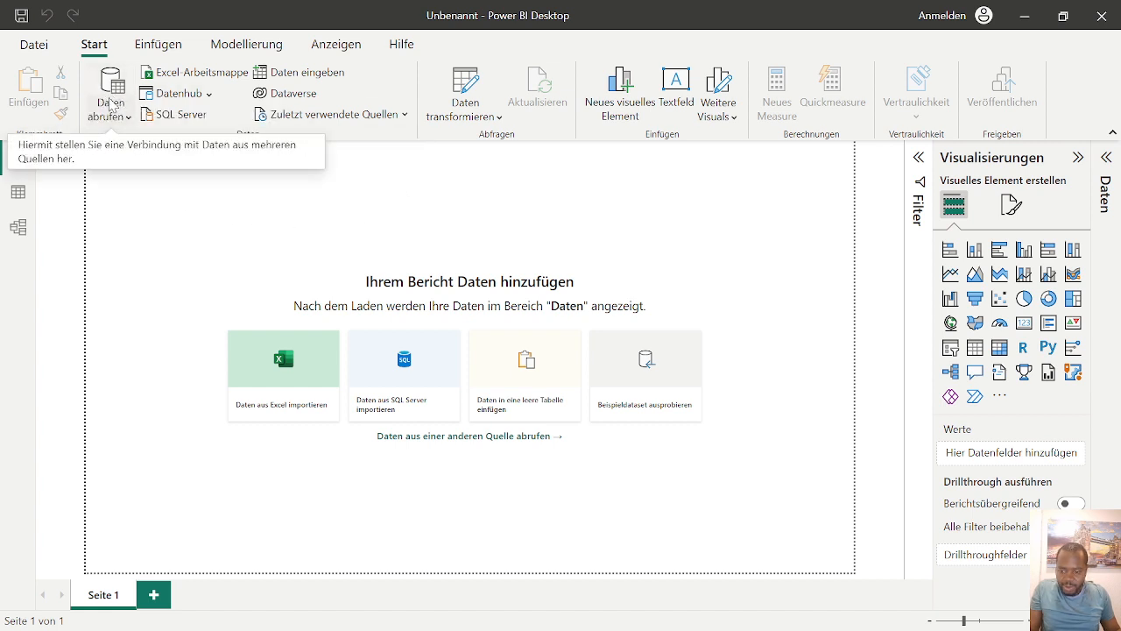
# Step: Import the text/CSV file HR Analytics Data from the Clustered HR Data folder and open it for transformation in the Power Query Editor
pyautogui.click(110, 105)
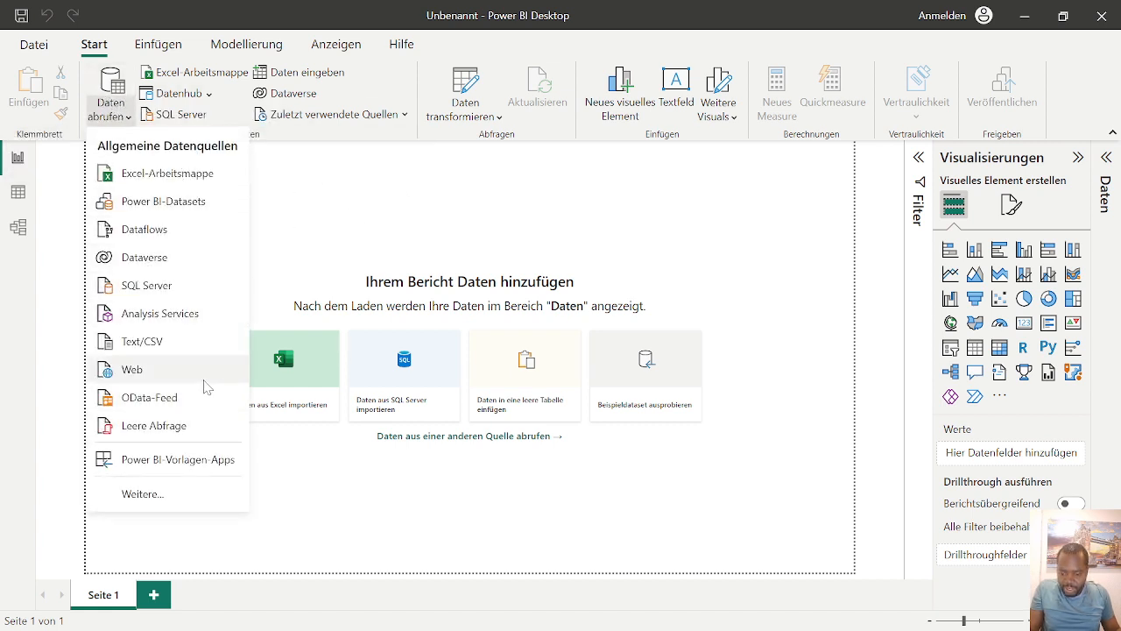
pyautogui.click(142, 342)
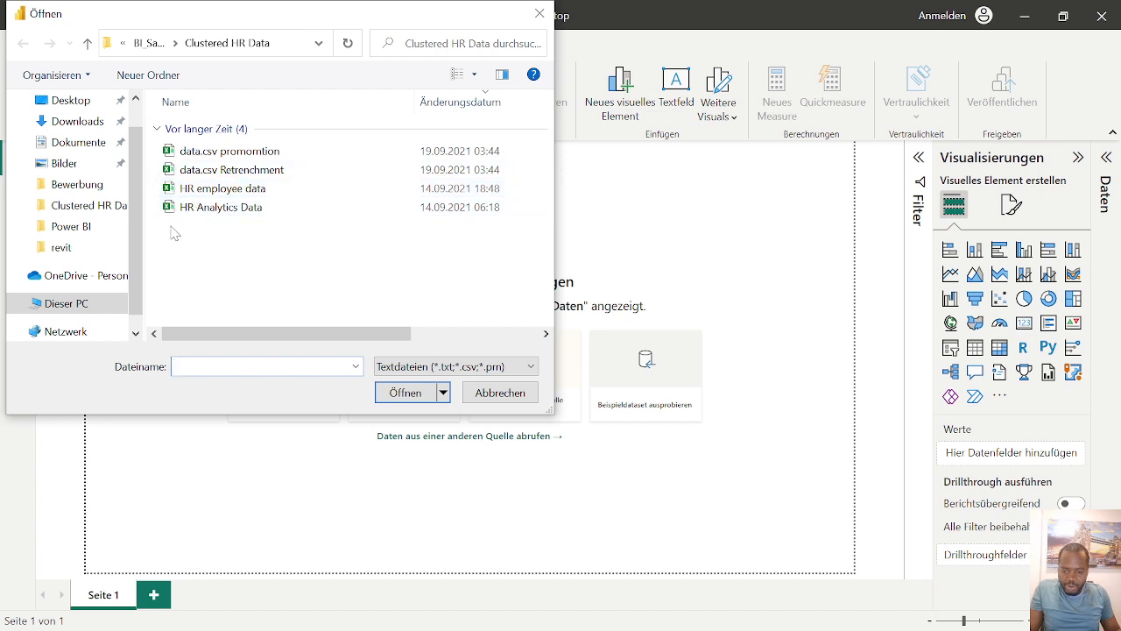
pyautogui.doubleClick(223, 210)
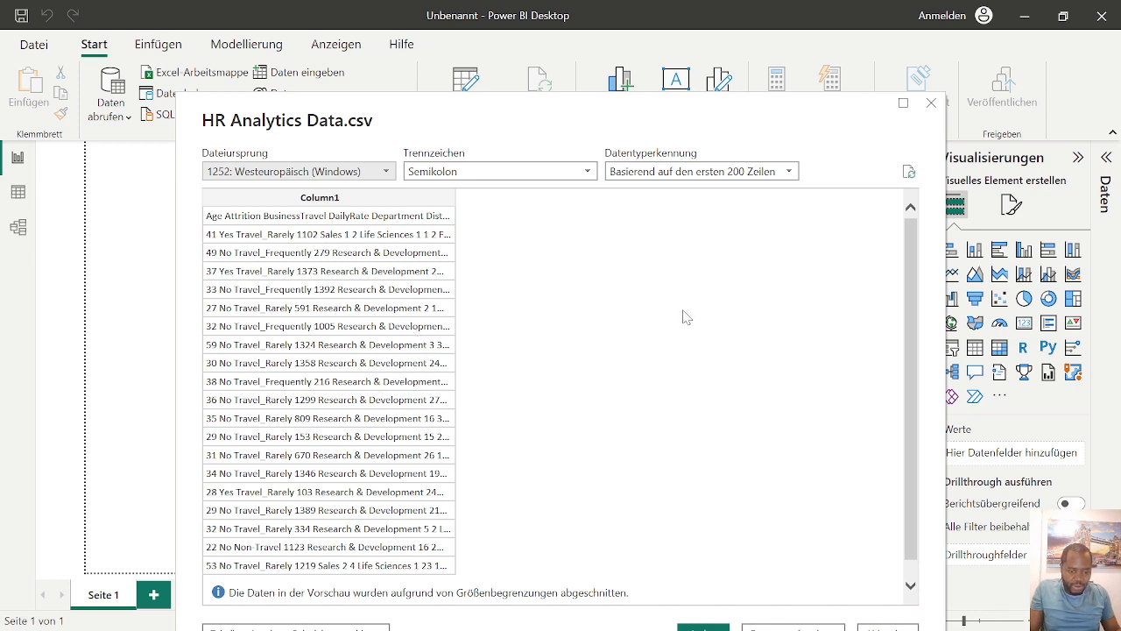
pyautogui.scroll(-1, 528, 365)
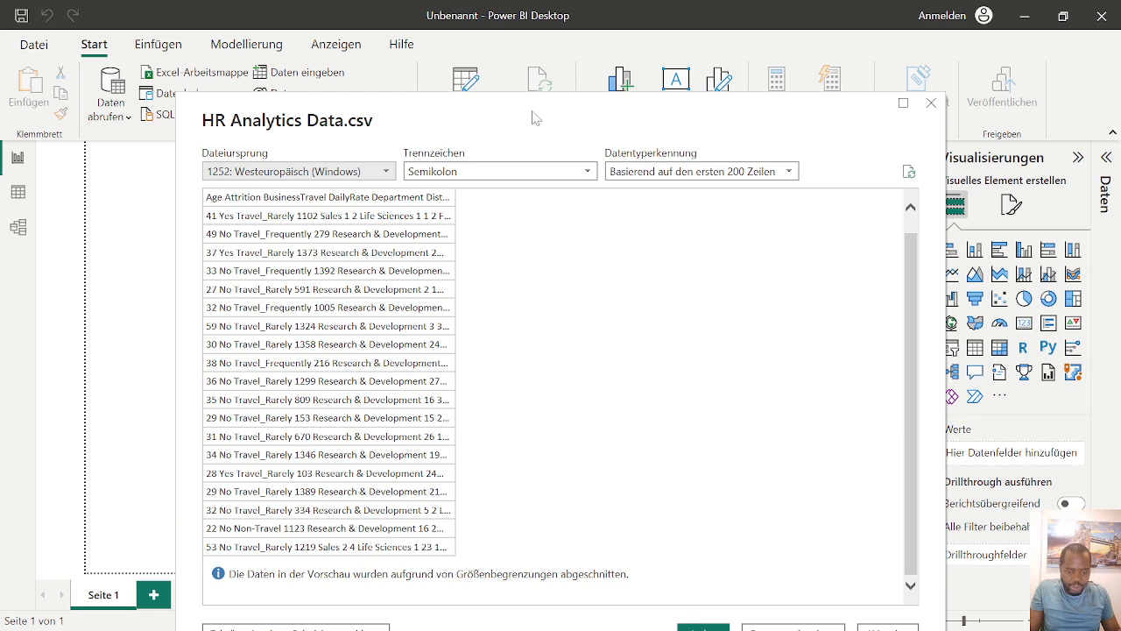
pyautogui.moveTo(536, 117); pyautogui.dragTo(482, 65)
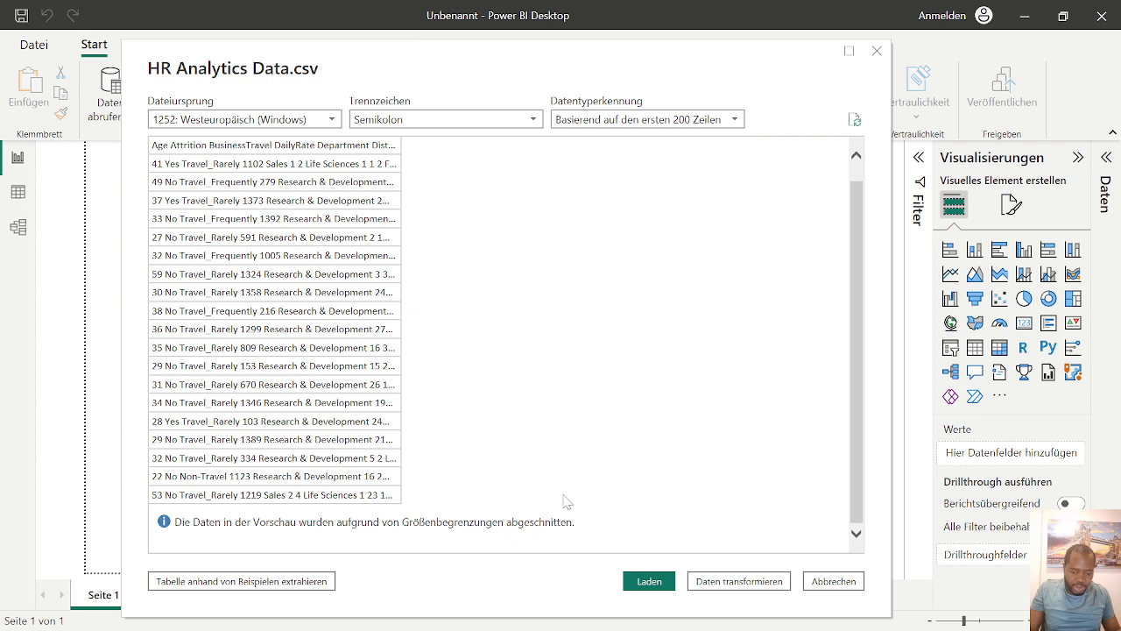
pyautogui.click(737, 581)
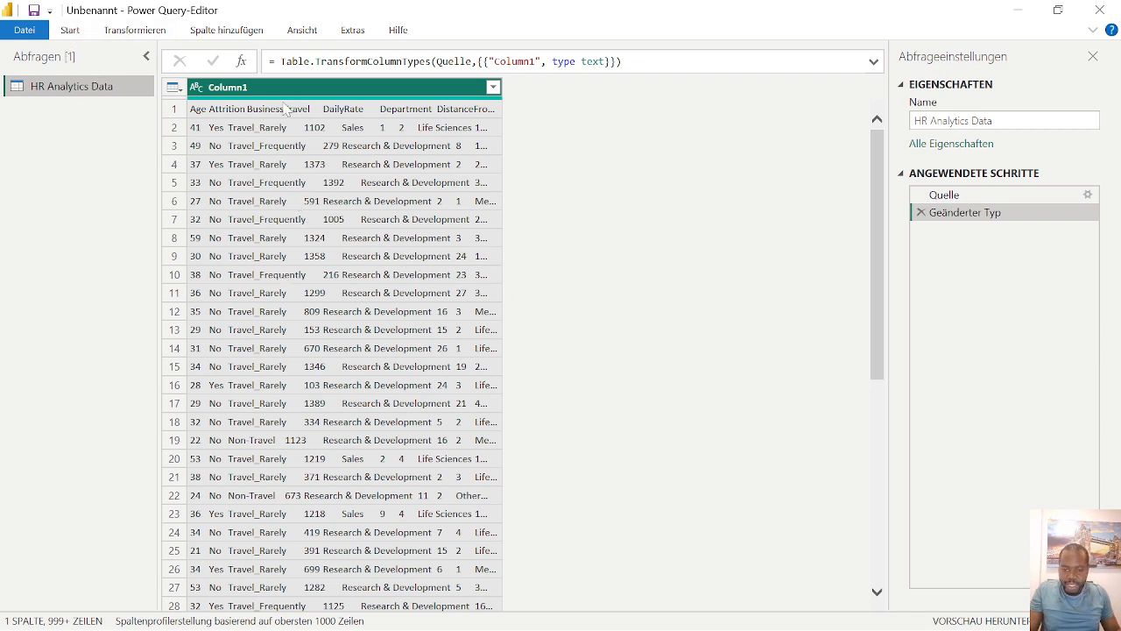
# Step: Split Column1 by delimiter into columns, using the tab character (Tabstopp) at every occurrence
pyautogui.click(70, 30)
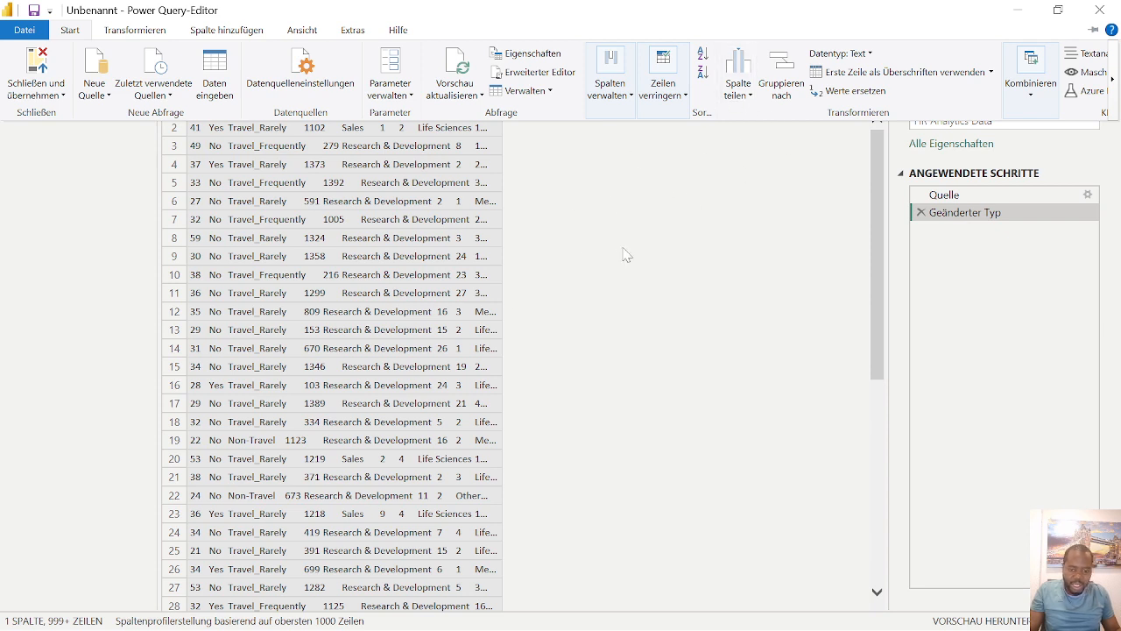
pyautogui.click(745, 91)
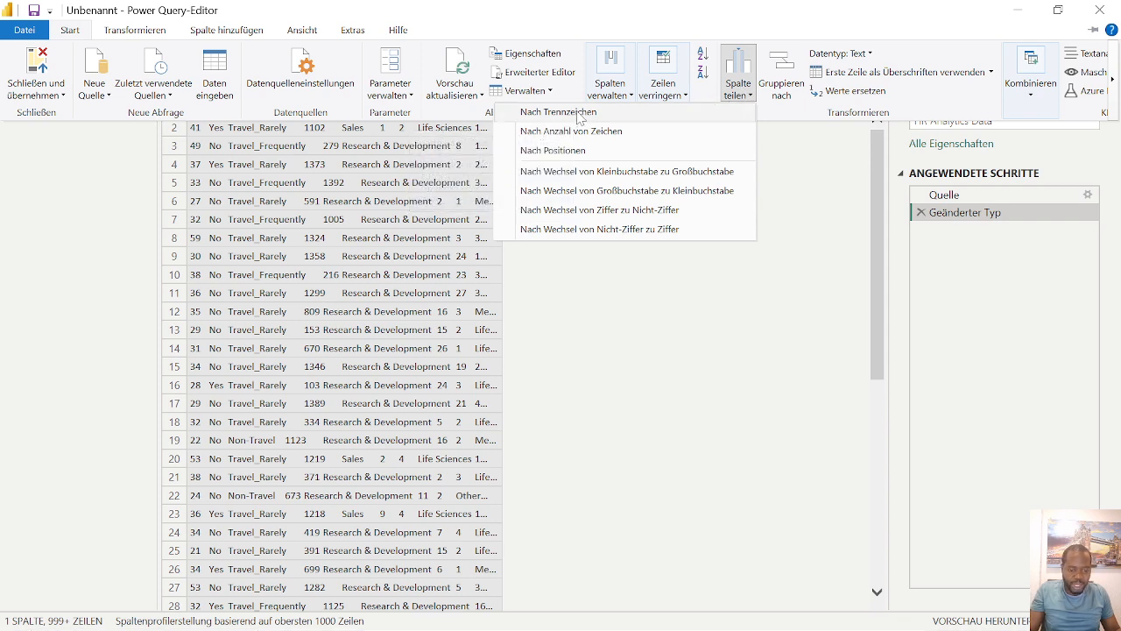
pyautogui.click(659, 138)
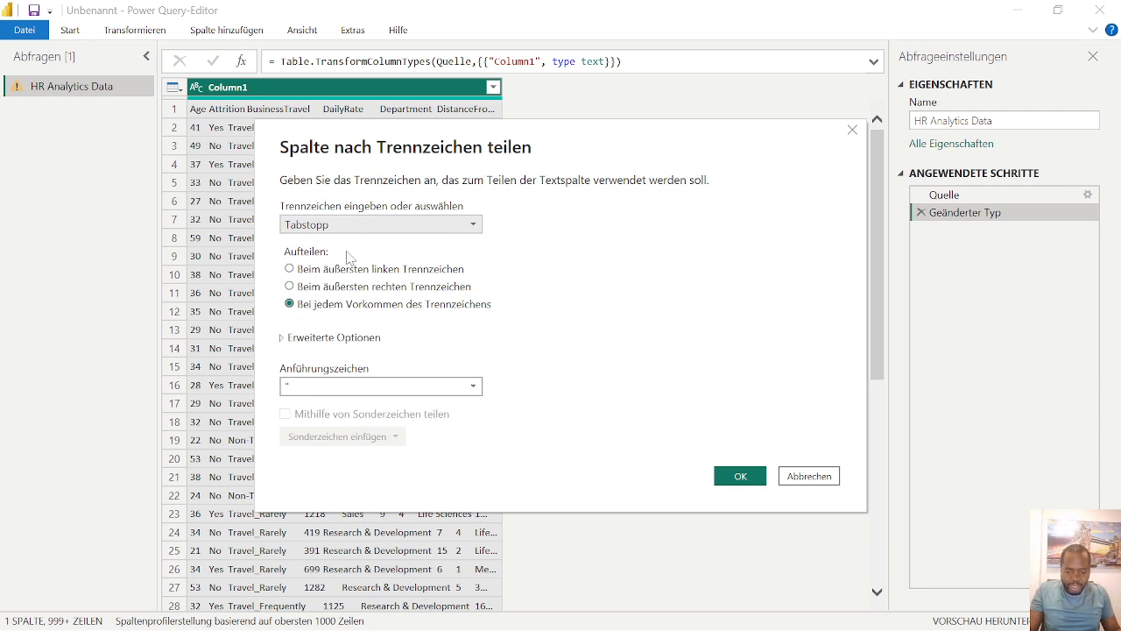
pyautogui.click(283, 339)
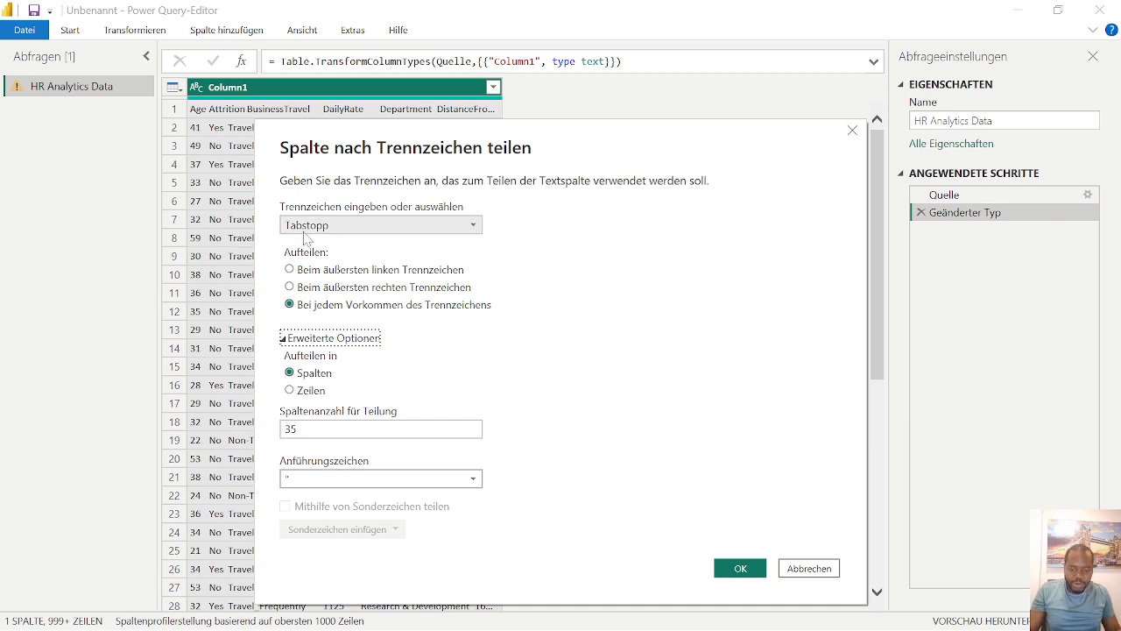
pyautogui.click(473, 225)
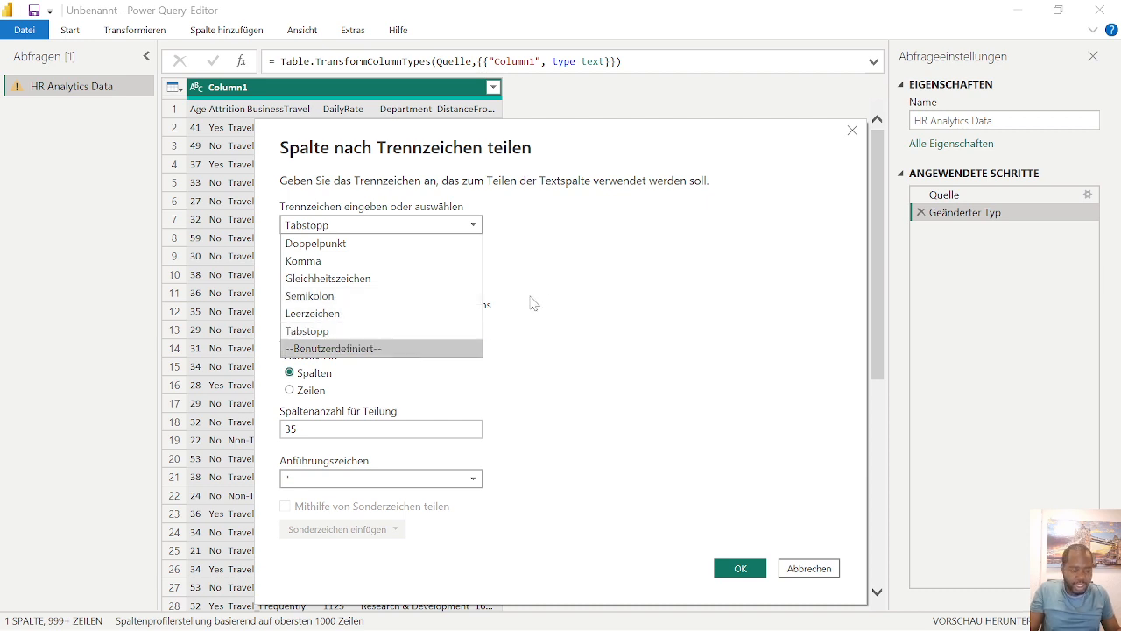
pyautogui.click(315, 331)
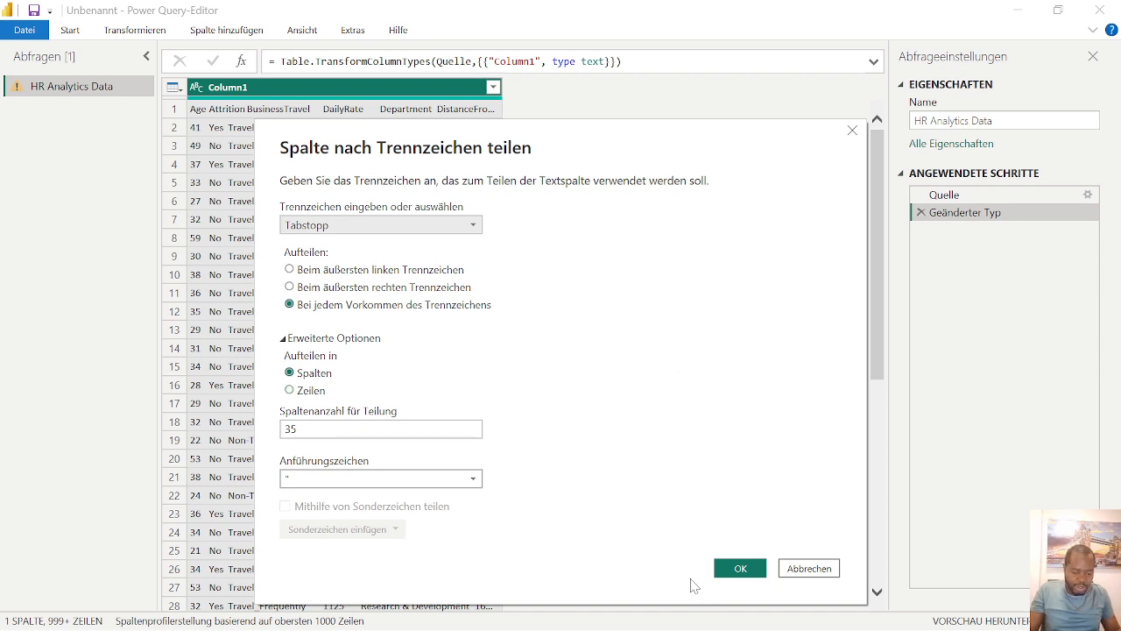
pyautogui.click(739, 570)
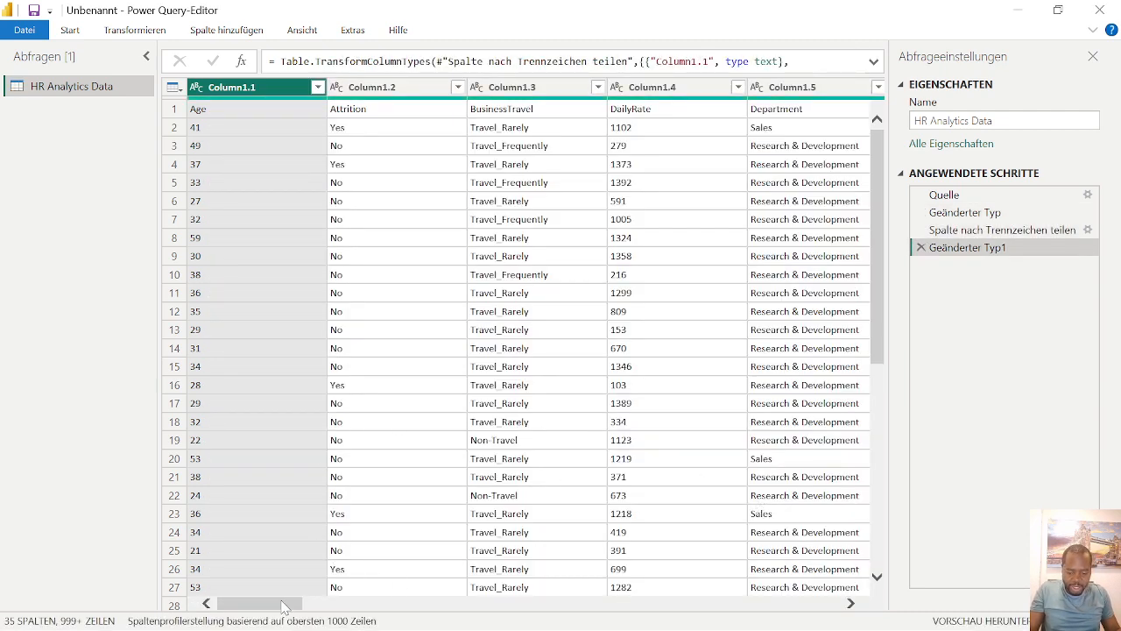
# Step: Check the split columns of the HR Analytics Data query and promote the first row to column headers
pyautogui.moveTo(287, 603); pyautogui.dragTo(591, 601)
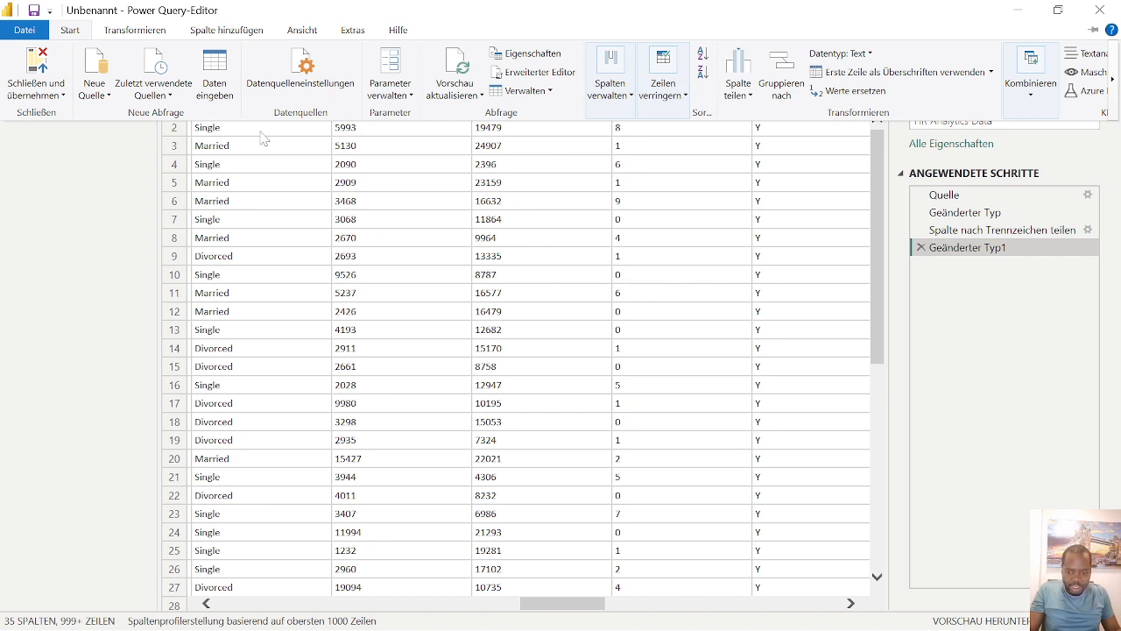
pyautogui.click(872, 244)
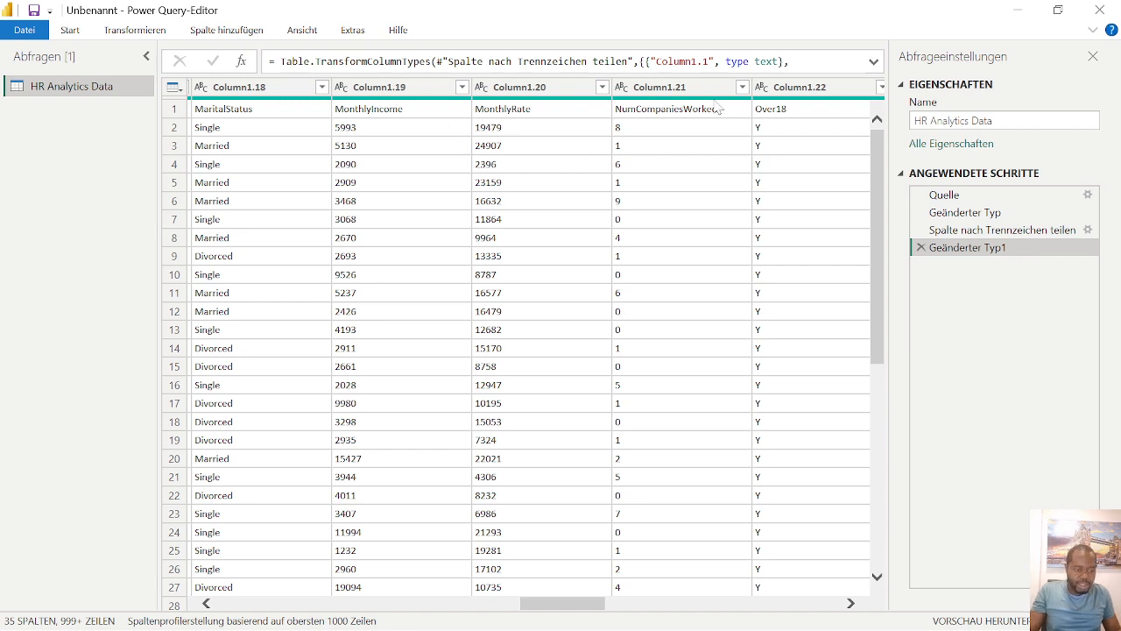
pyautogui.moveTo(691, 106)
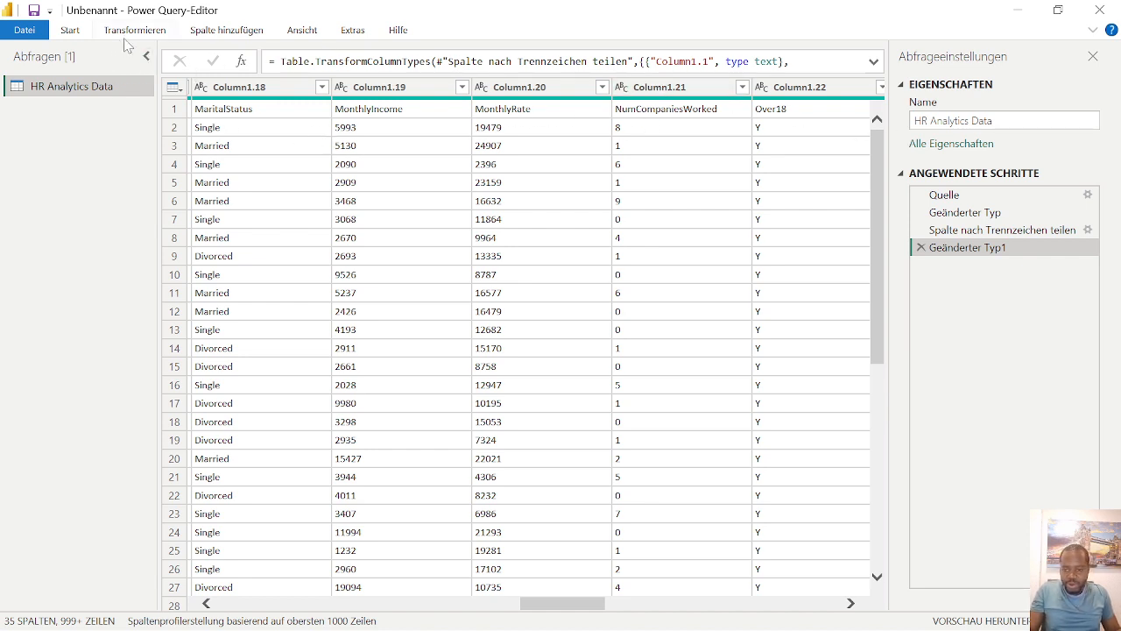
pyautogui.click(70, 30)
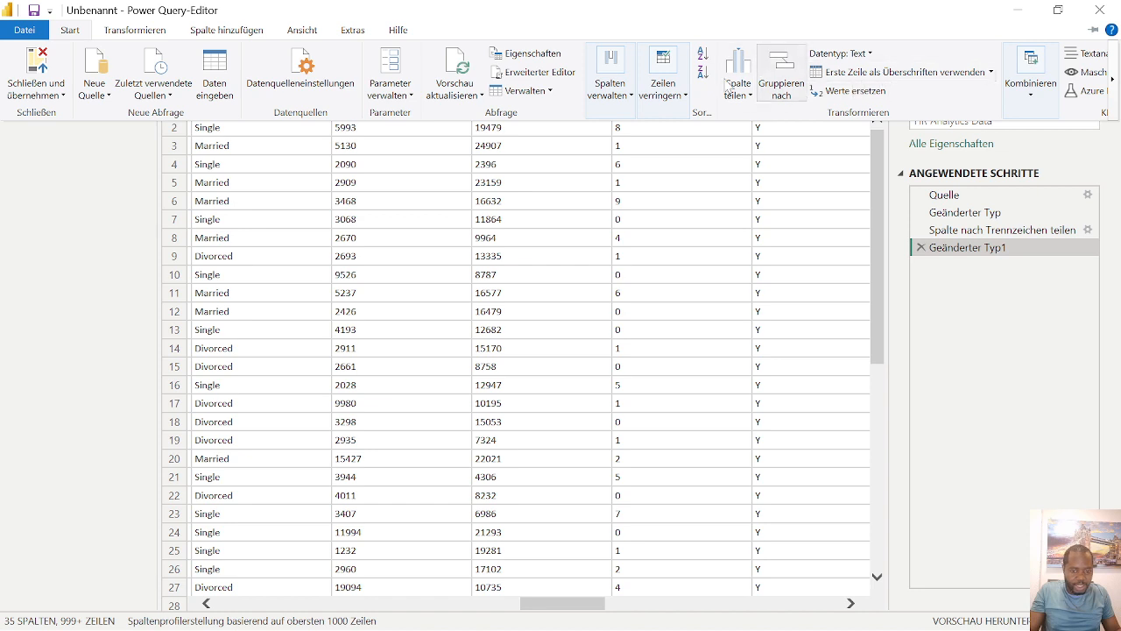
pyautogui.click(930, 79)
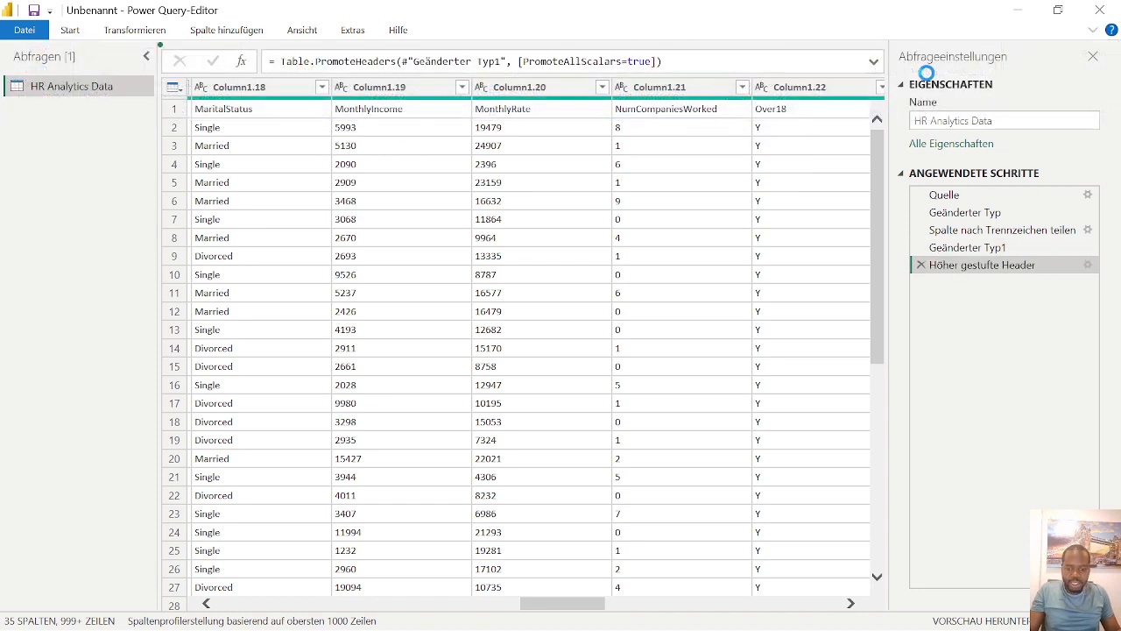
# Step: Close the query editor and apply the transformations to load HR Analytics Data into the report
pyautogui.click(265, 87)
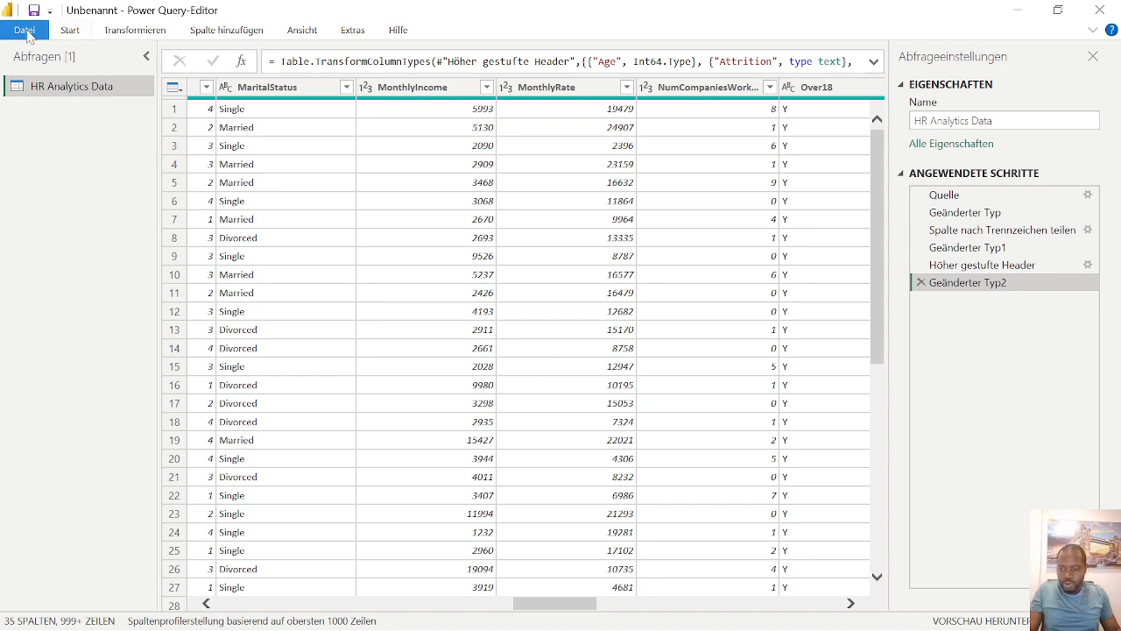
pyautogui.click(120, 32)
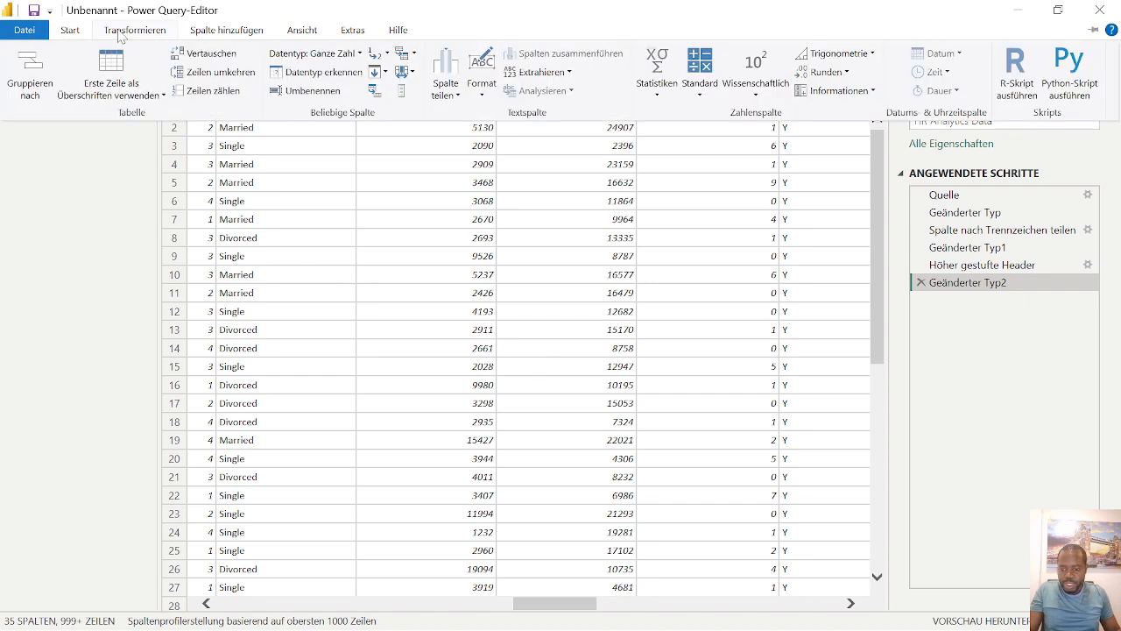
pyautogui.click(70, 34)
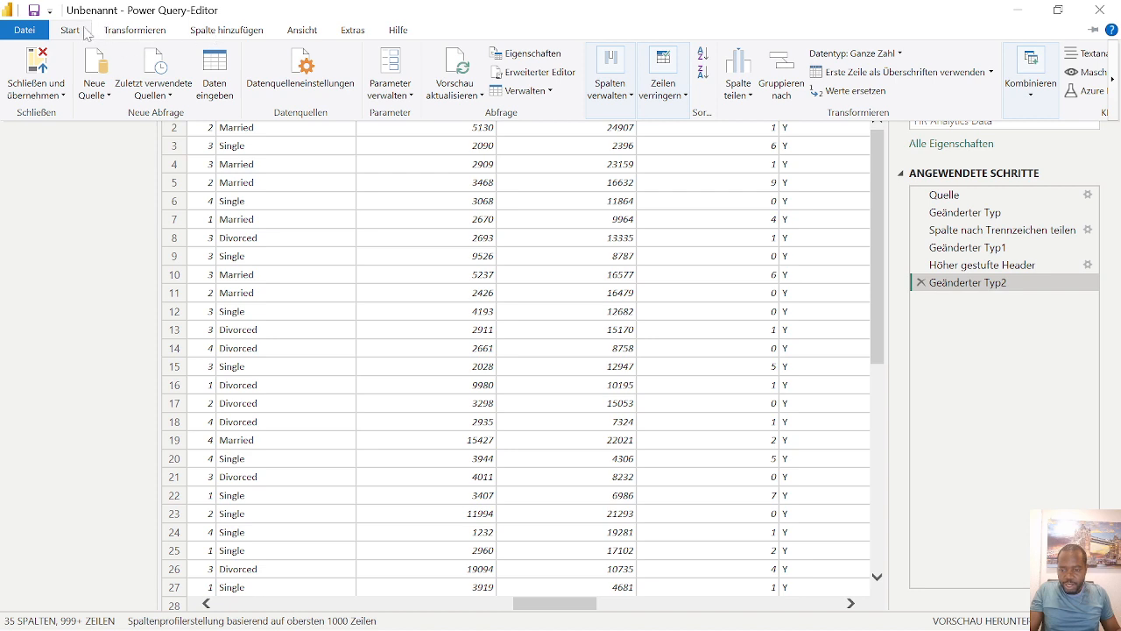
pyautogui.click(38, 68)
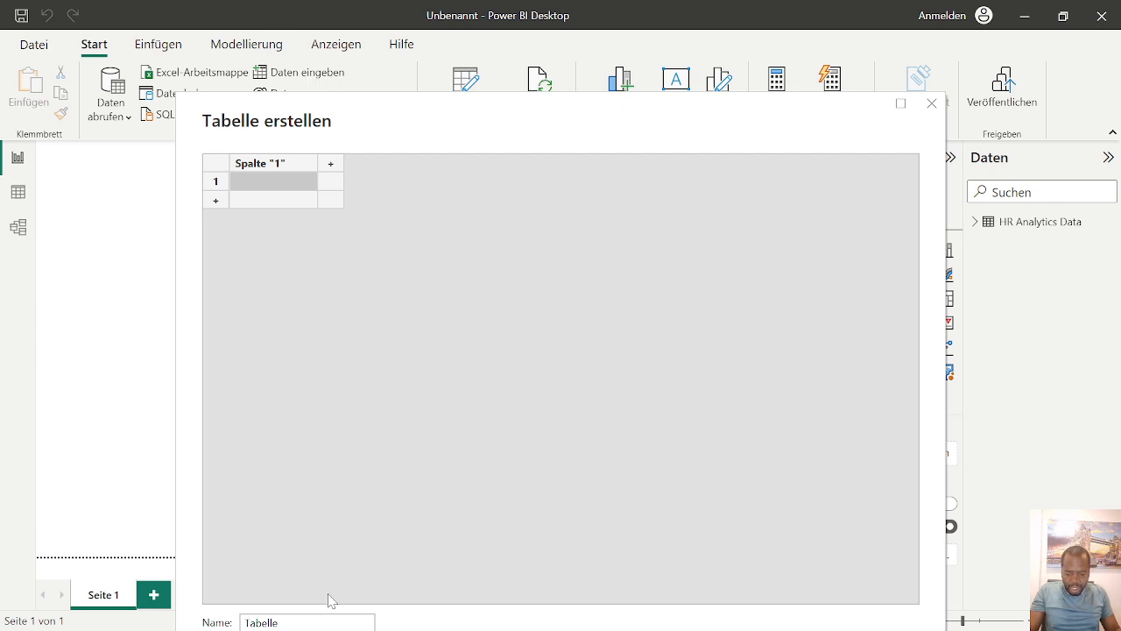
# Step: Create an empty table by entering data, name it "All Measures" and load it into the model
pyautogui.click(273, 622)
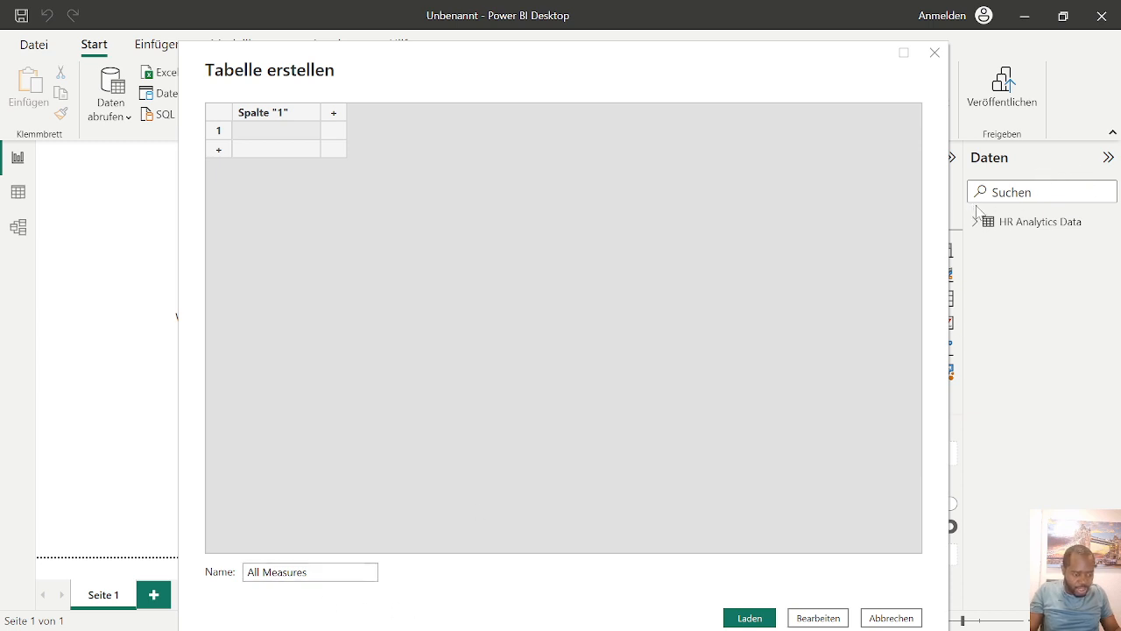
pyautogui.click(751, 618)
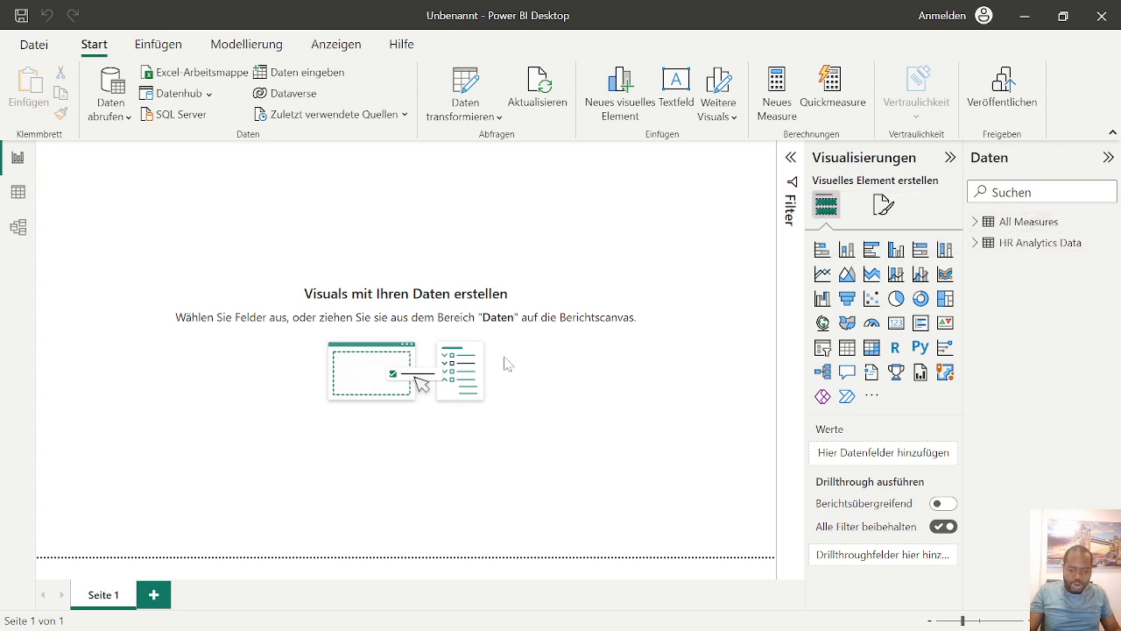
# Step: Expand the HR Analytics Data table's fields and add a new measure to that table
pyautogui.click(1022, 253)
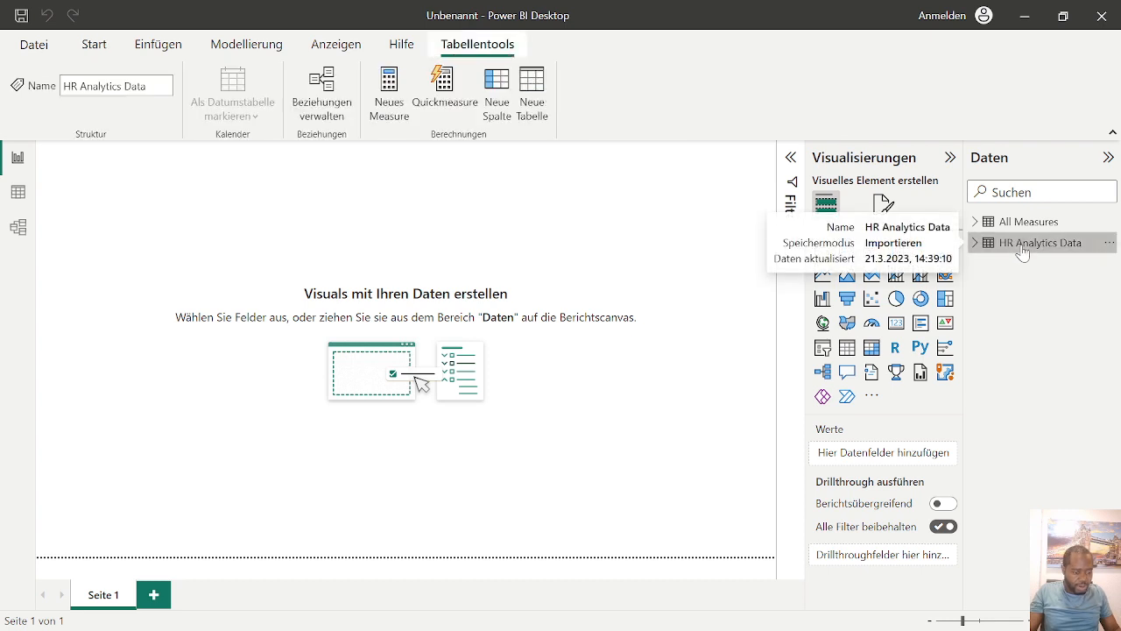
pyautogui.click(976, 245)
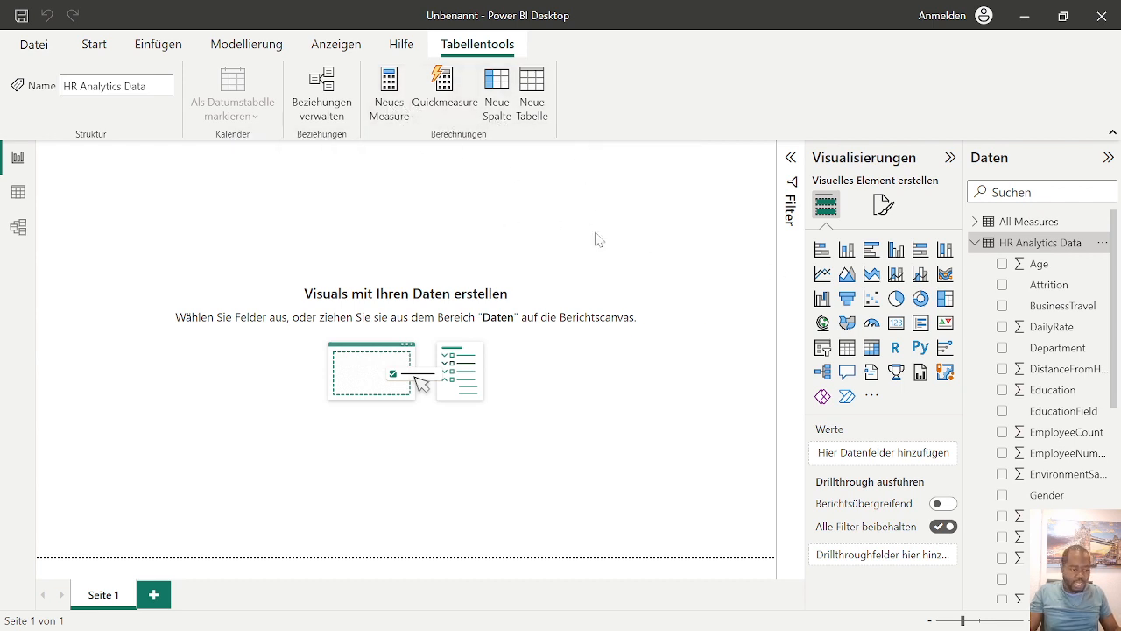
pyautogui.click(389, 101)
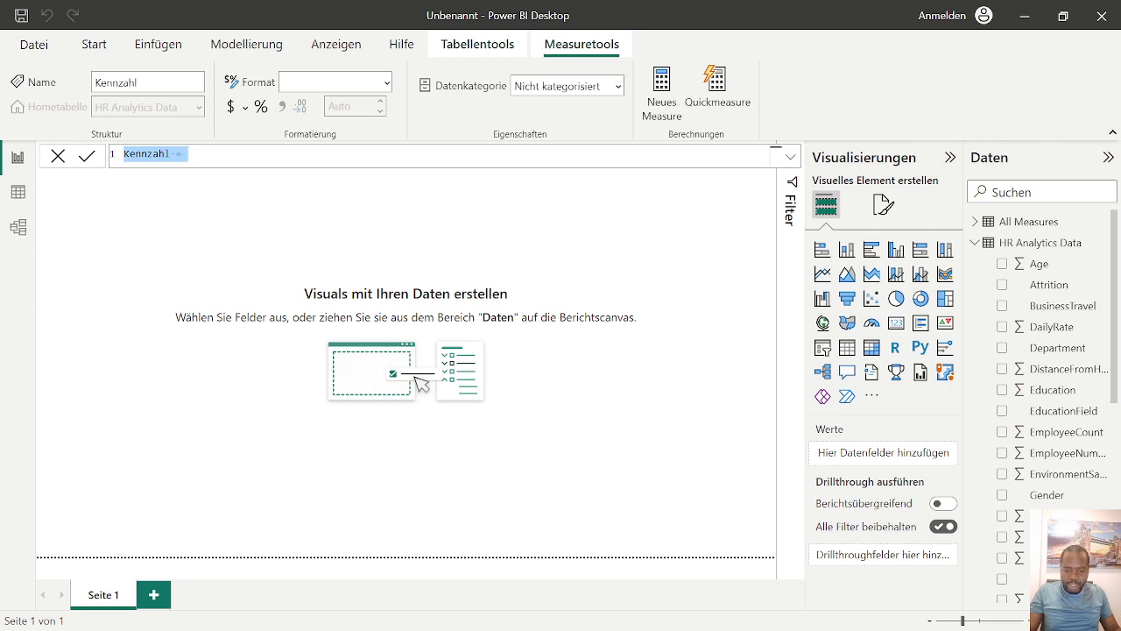
# Step: Replace the new measure's default name with "Tot.Emp" in its formula
pyautogui.click(170, 154)
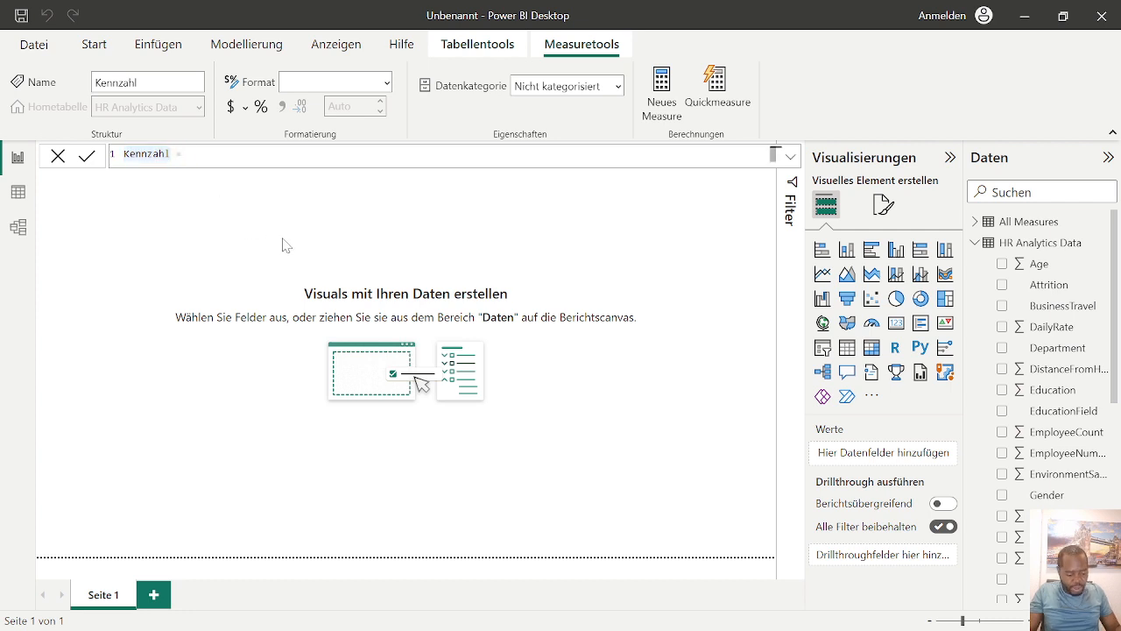
pyautogui.press('BackSpace')
pyautogui.press('BackSpace')
pyautogui.press('BackSpace')
pyautogui.press('BackSpace')
pyautogui.press('BackSpace')
pyautogui.press('BackSpace')
pyautogui.press('BackSpace')
pyautogui.press('BackSpace')
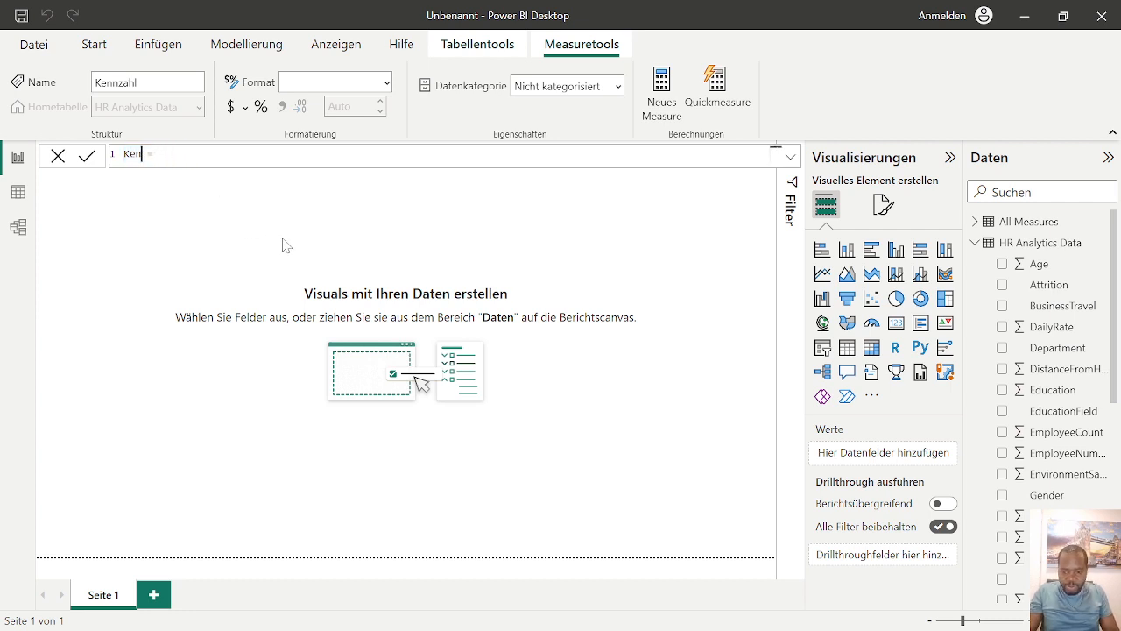
pyautogui.write('T')
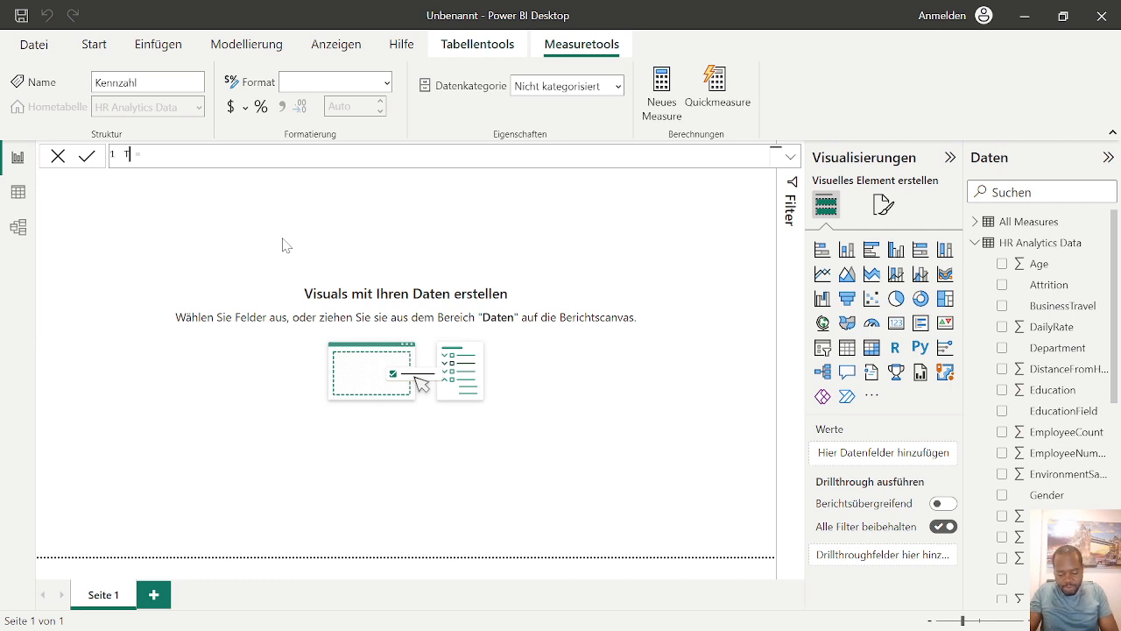
pyautogui.write('o')
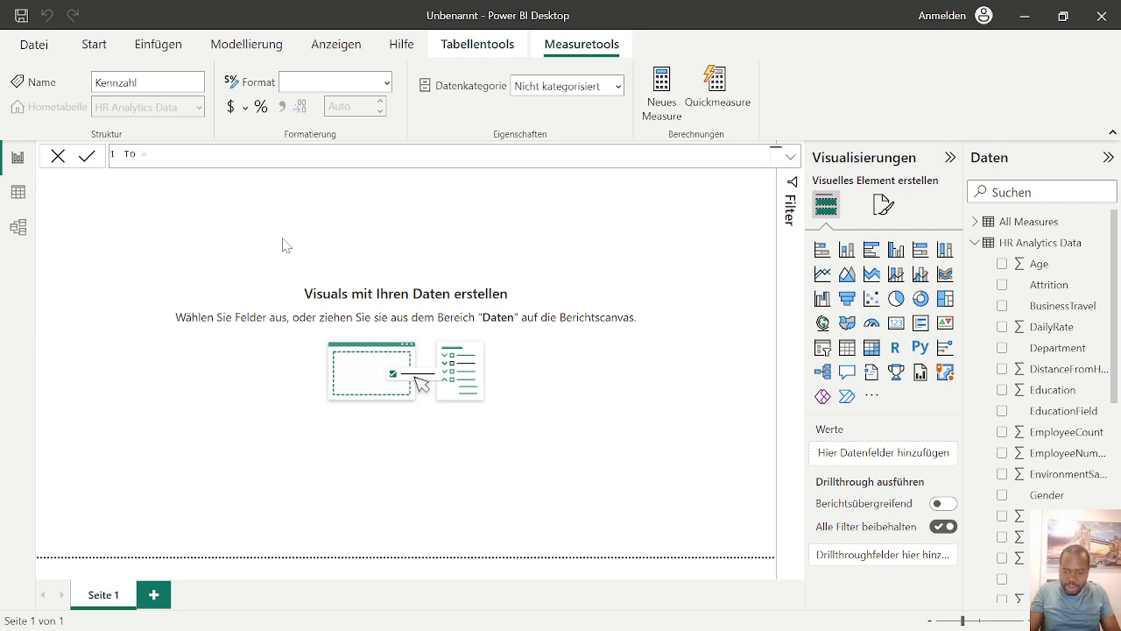
pyautogui.write('t')
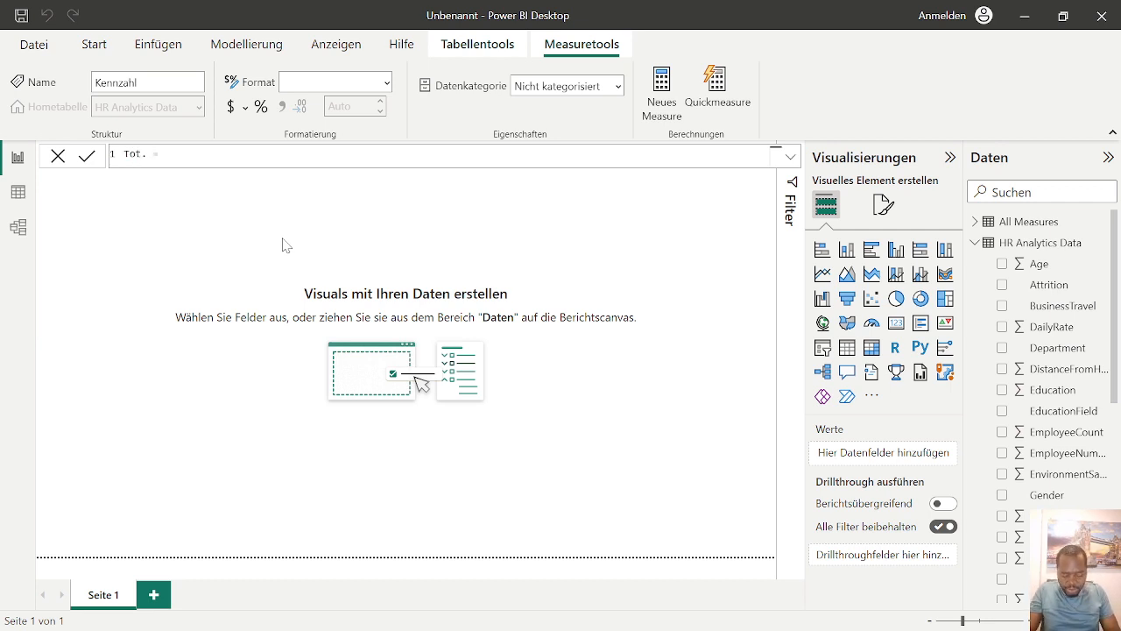
pyautogui.write('.Epl')
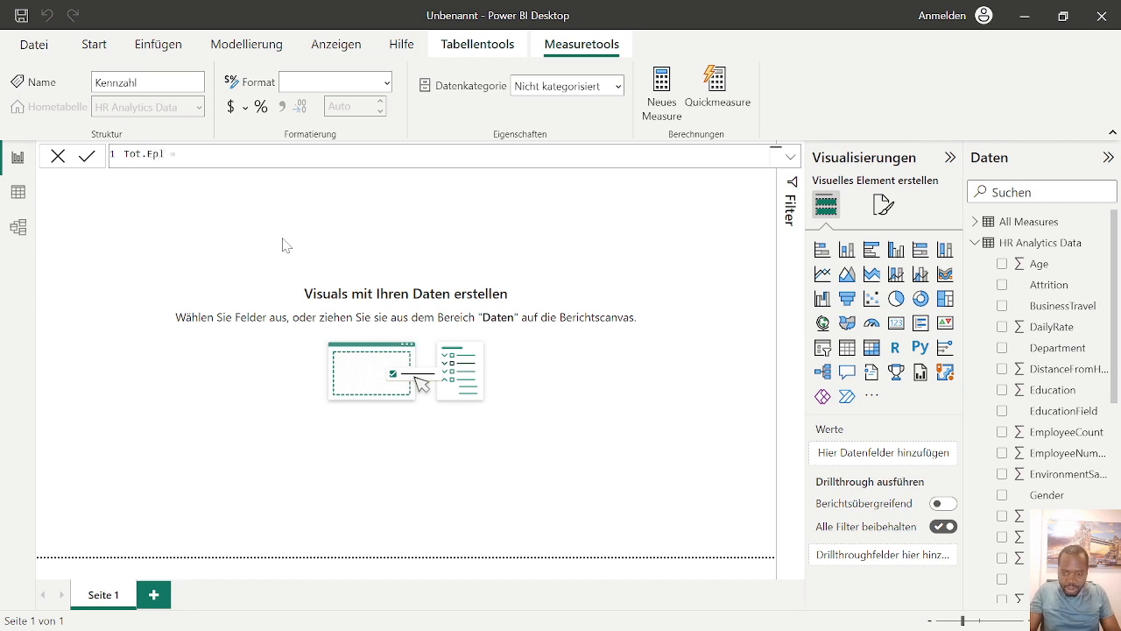
pyautogui.press('BackSpace')
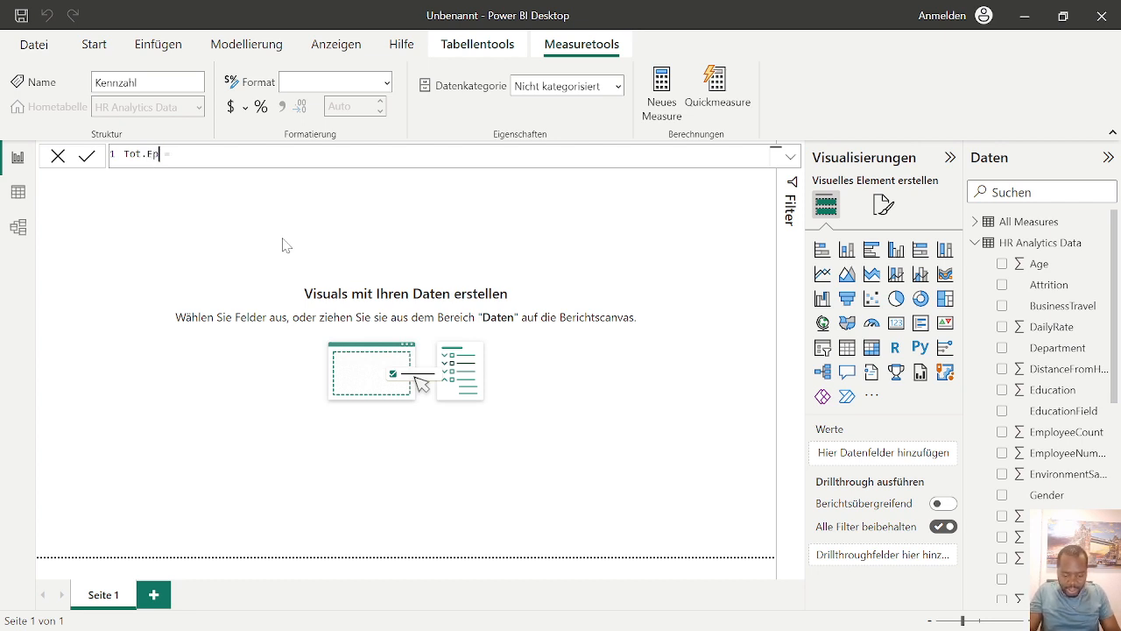
pyautogui.press('BackSpace')
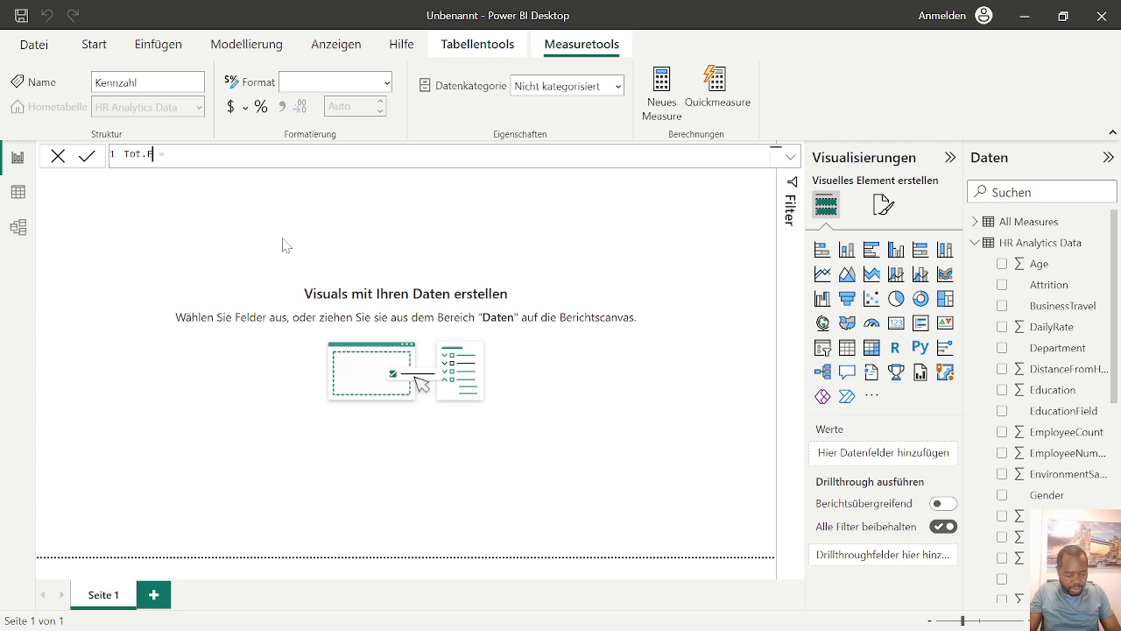
pyautogui.write('mp')
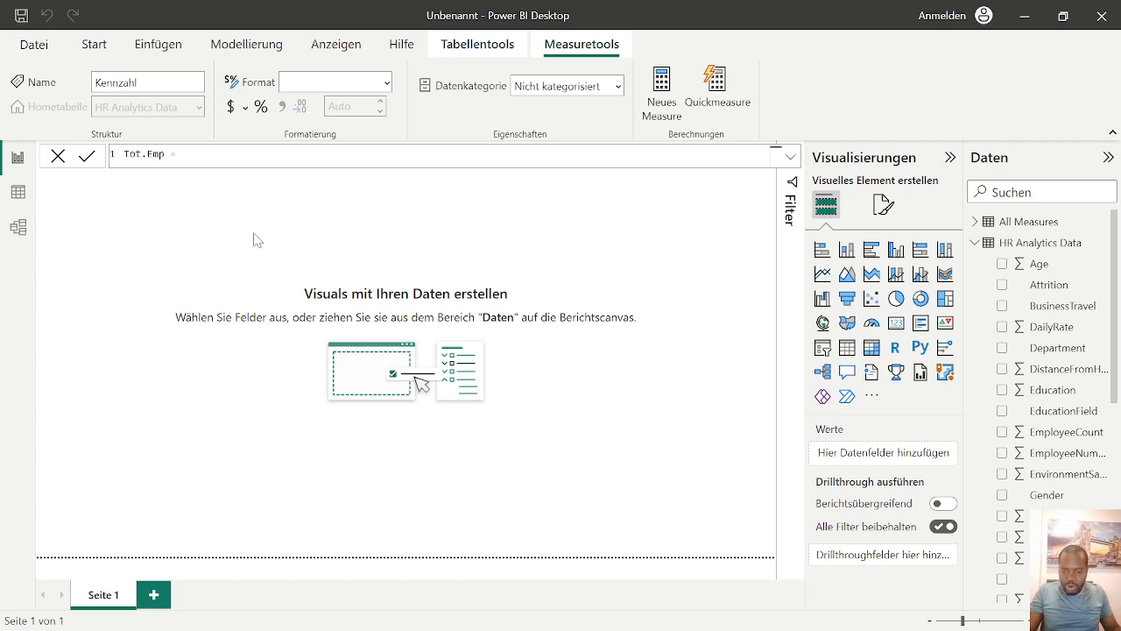
# Step: Define Tot.Emp as COUNTROWS('HR Analytics Data') and commit the measure
pyautogui.press('End')
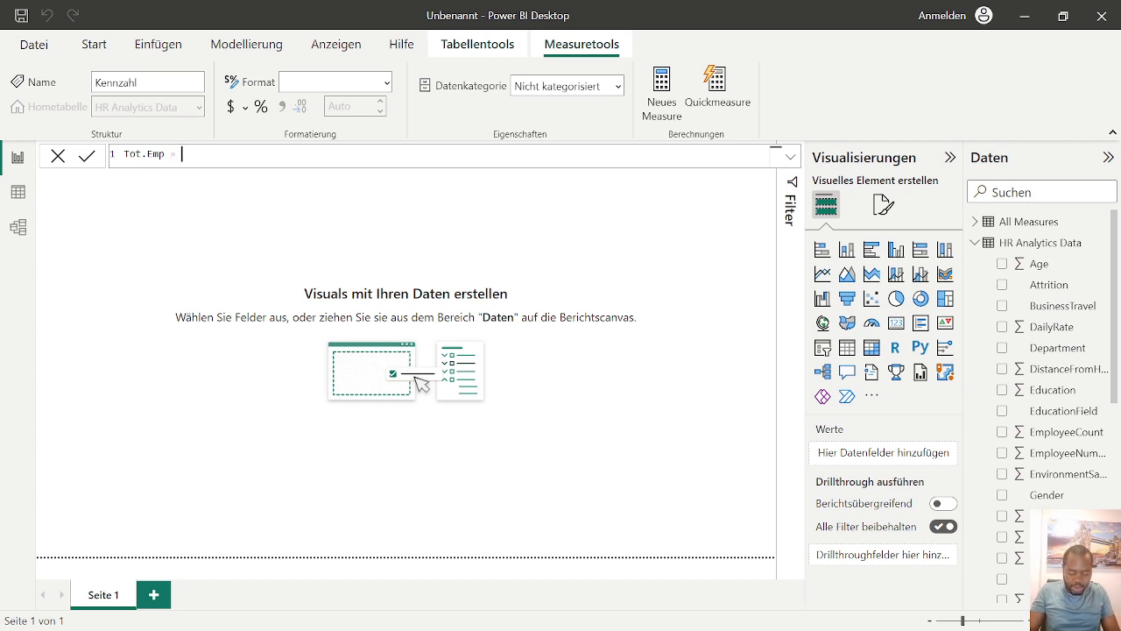
pyautogui.write('cou')
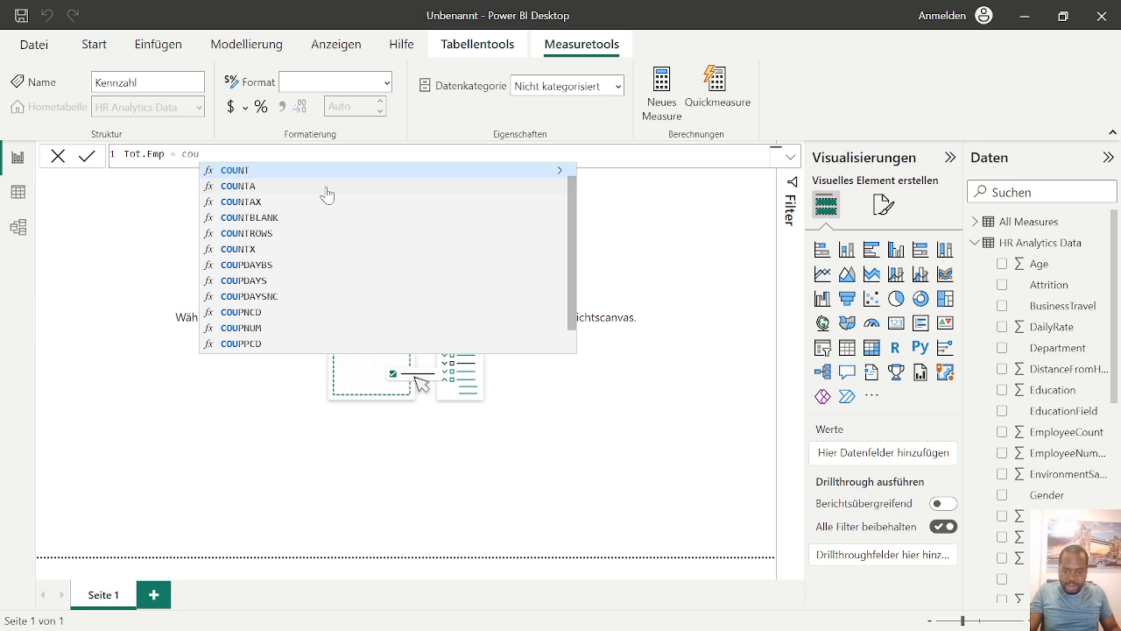
pyautogui.press('Down')
pyautogui.press('Down')
pyautogui.press('Down')
pyautogui.press('Down')
pyautogui.press('Down')
pyautogui.press('Up')
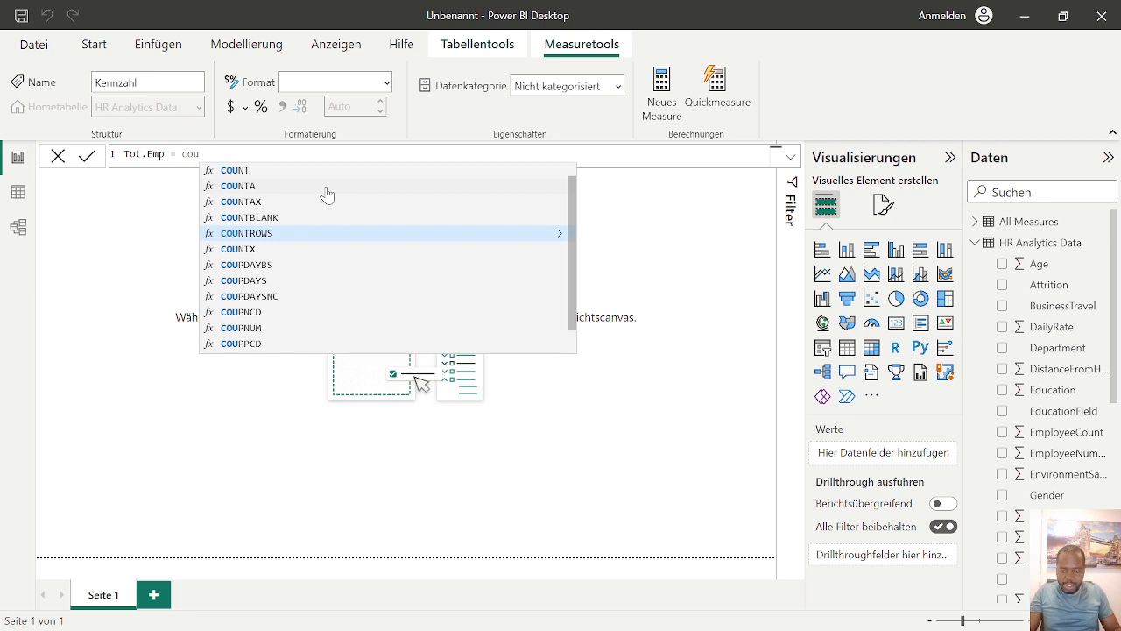
pyautogui.press('Tab')
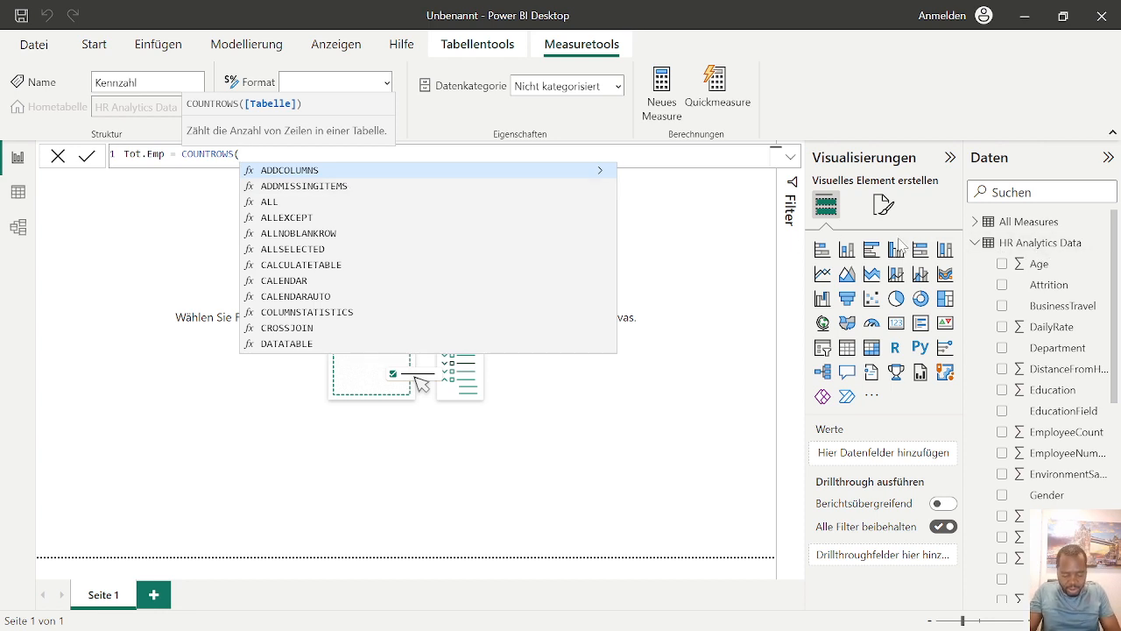
pyautogui.write('Hr')
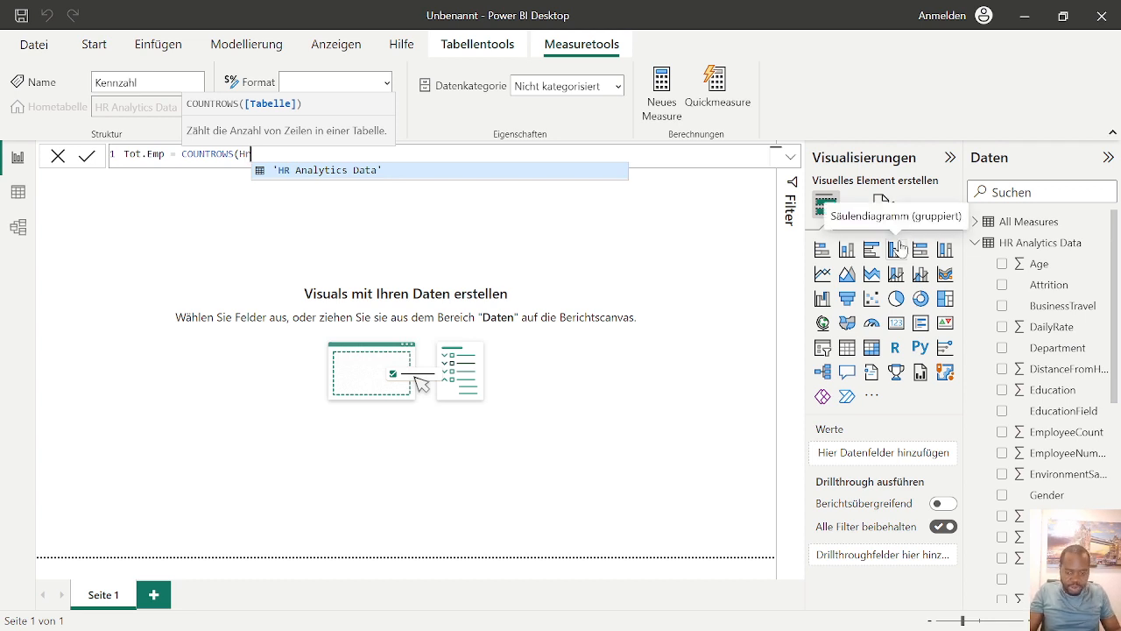
pyautogui.press('Tab')
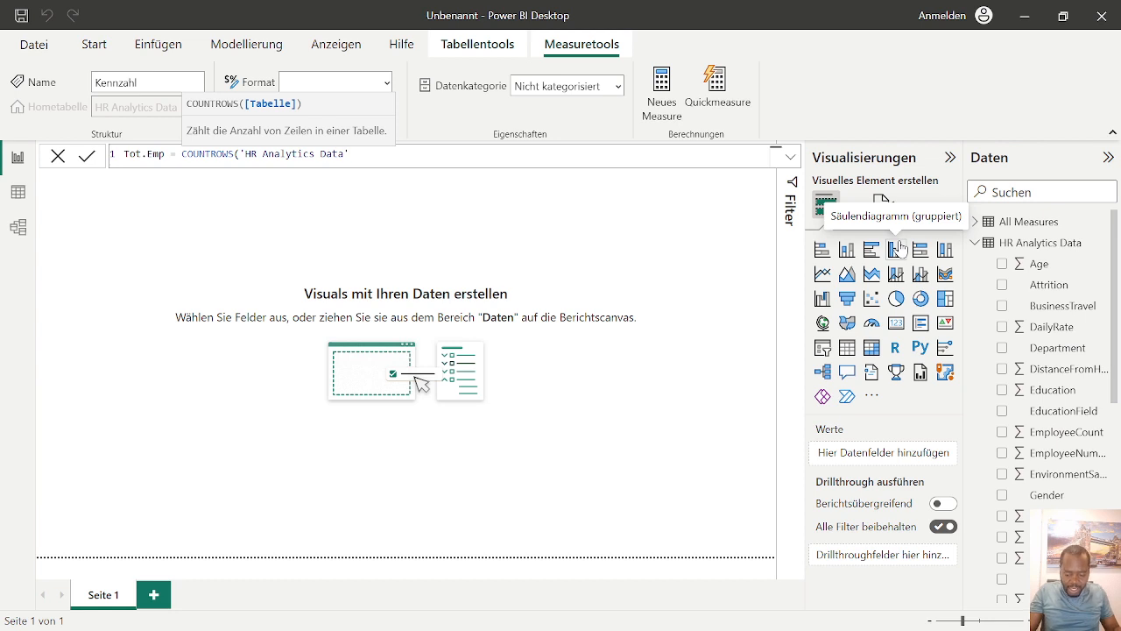
pyautogui.write(')')
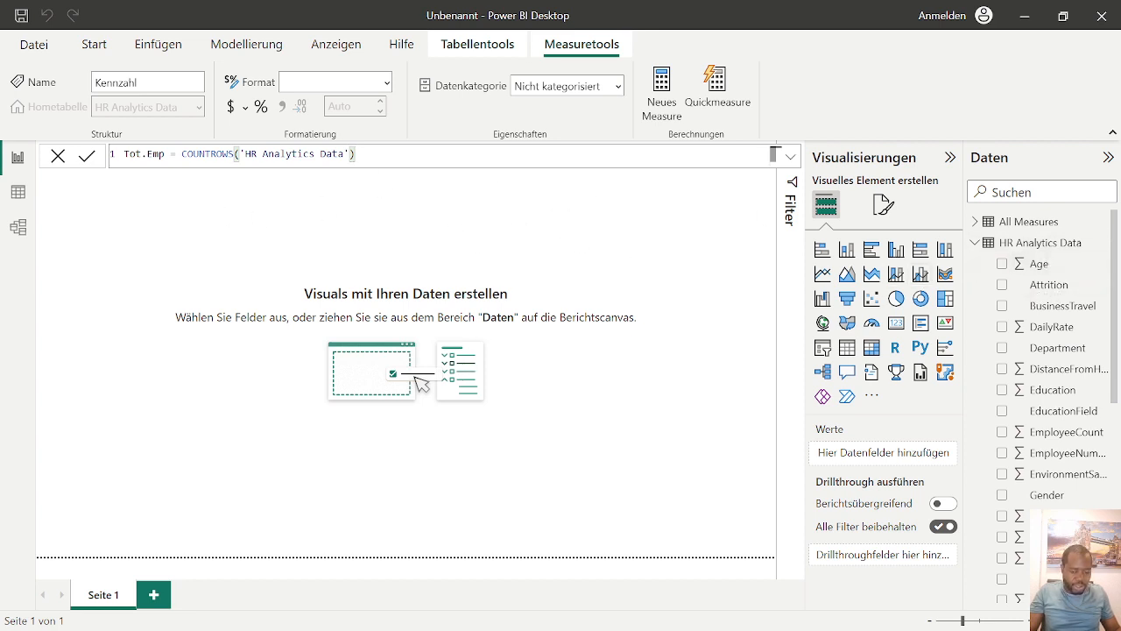
pyautogui.press('Return')
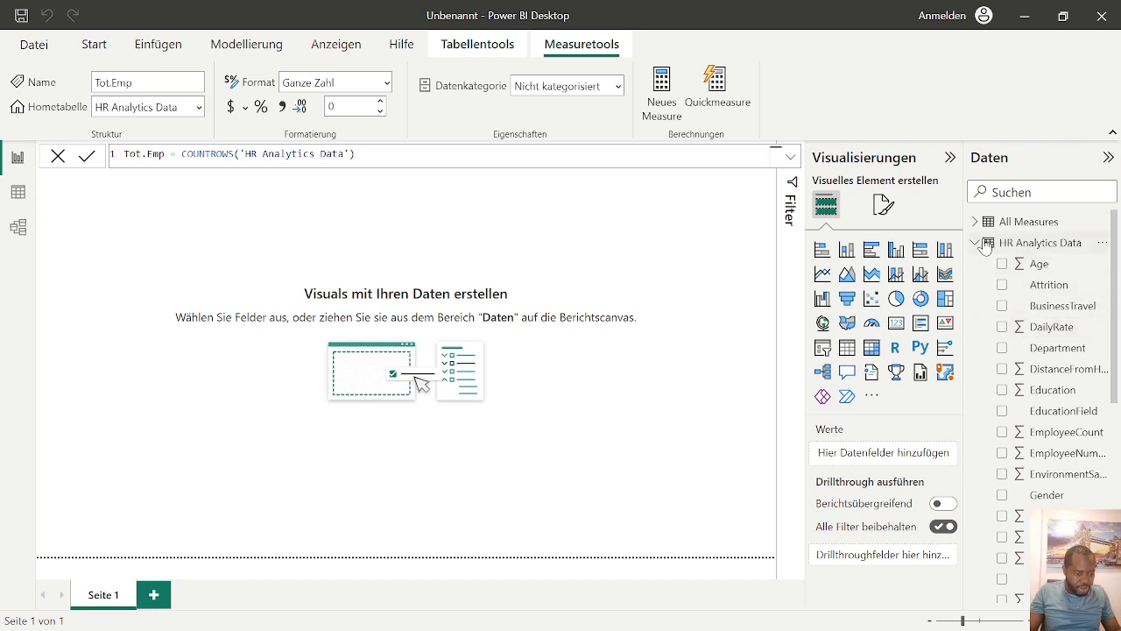
# Step: Add another new measure to the HR Analytics Data table and name it "Male"
pyautogui.scroll(-4, 1034, 403)
pyautogui.scroll(-5, 1034, 404)
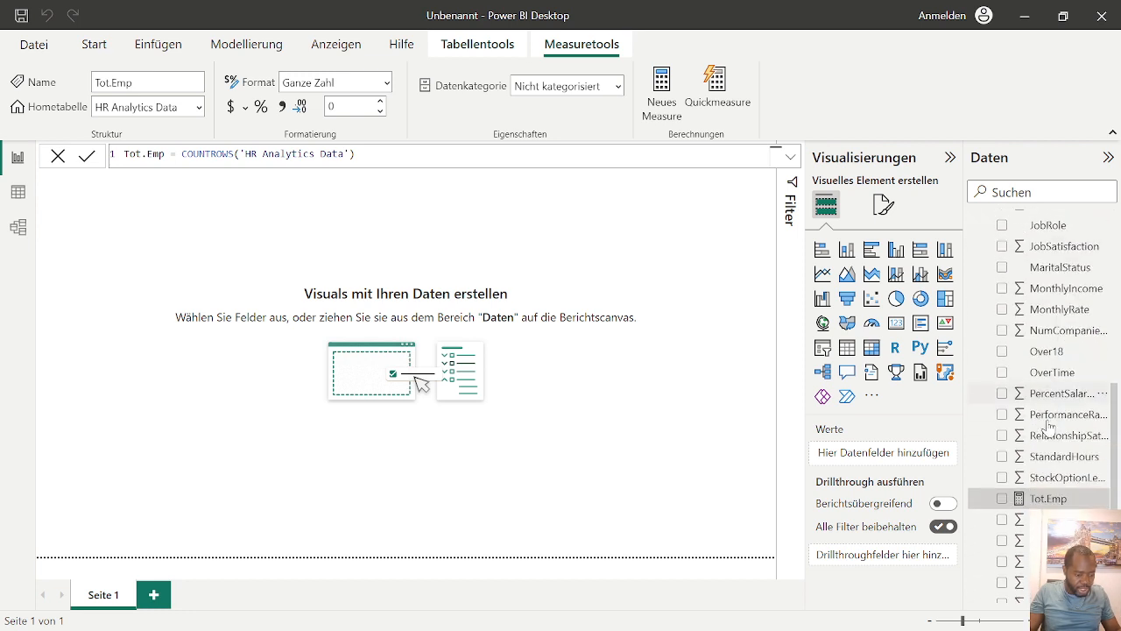
pyautogui.scroll(5, 1066, 473)
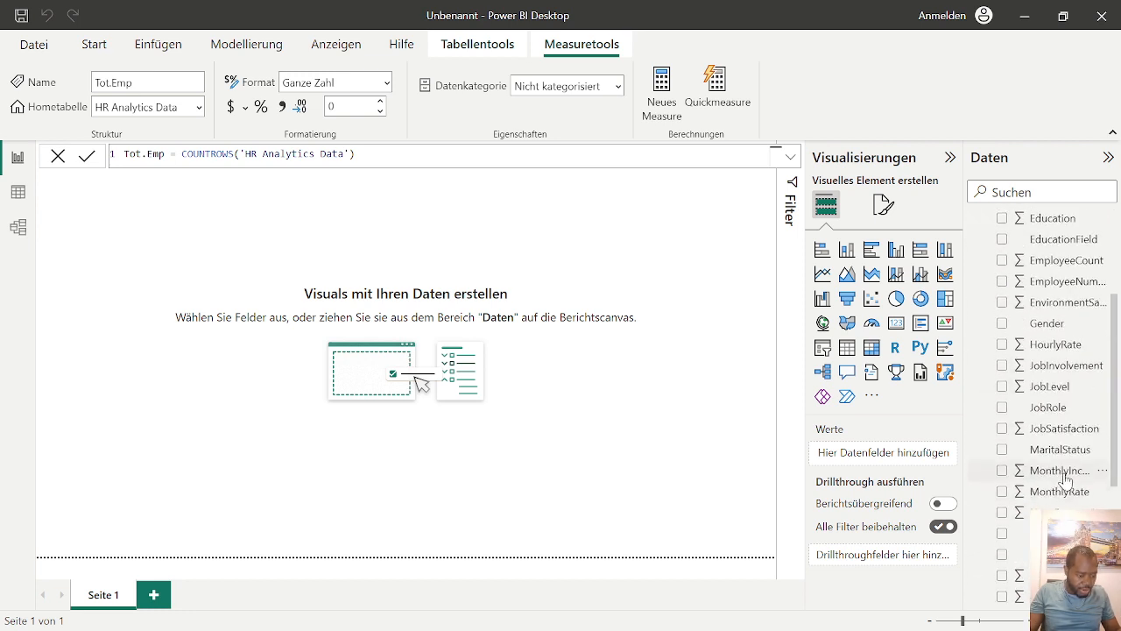
pyautogui.scroll(-3, 1064, 464)
pyautogui.scroll(-3, 1055, 429)
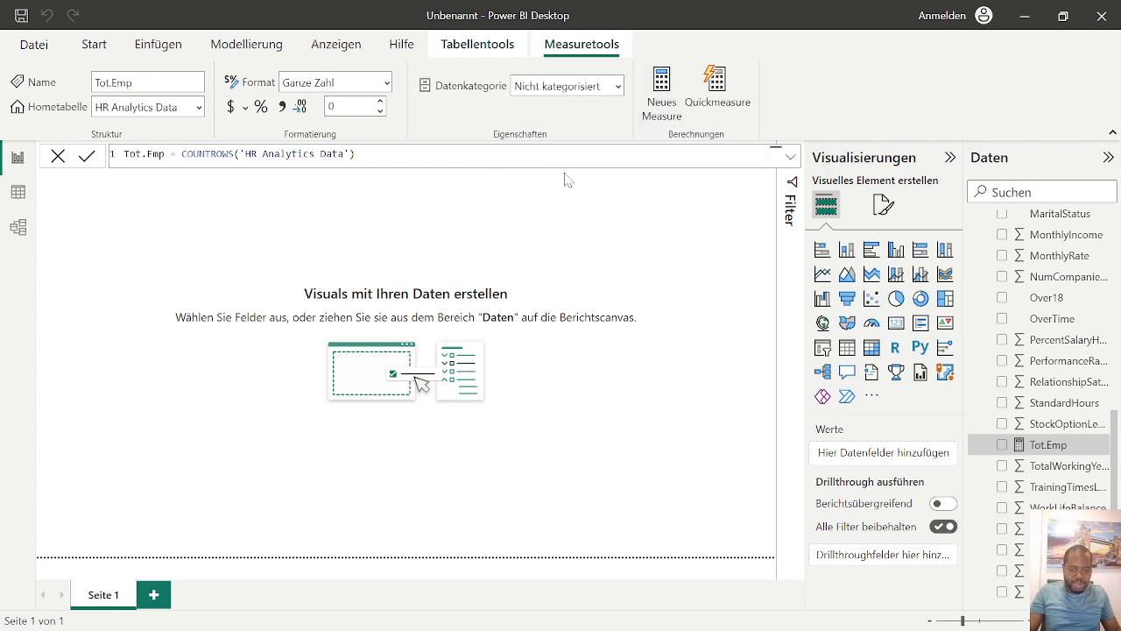
pyautogui.click(661, 99)
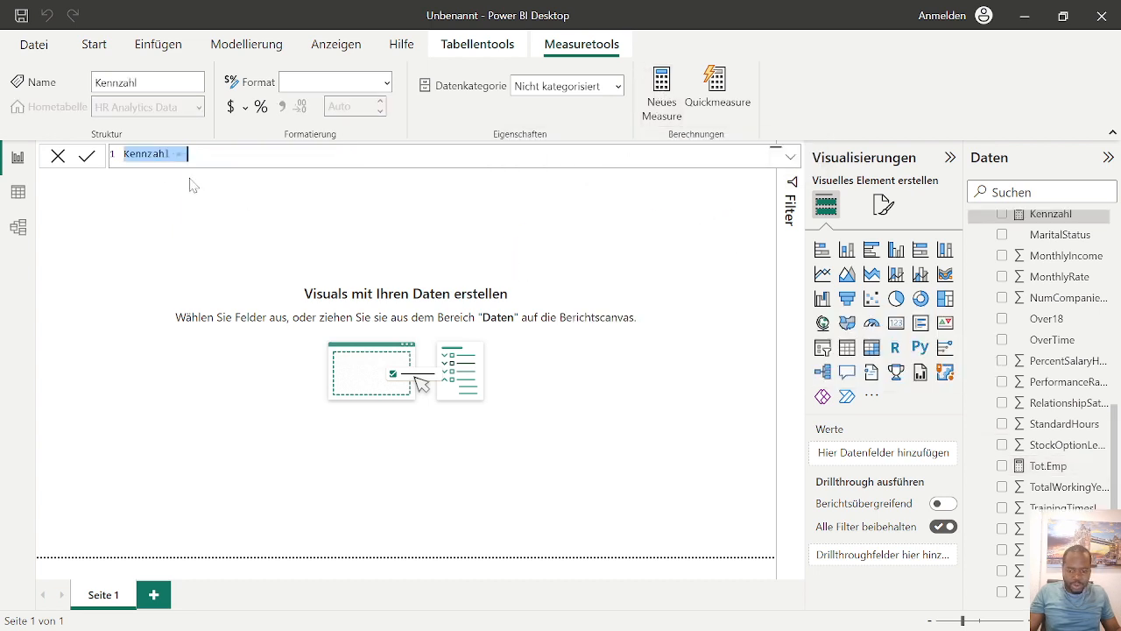
pyautogui.click(170, 154)
pyautogui.press('BackSpace')
pyautogui.press('BackSpace')
pyautogui.press('BackSpace')
pyautogui.press('BackSpace')
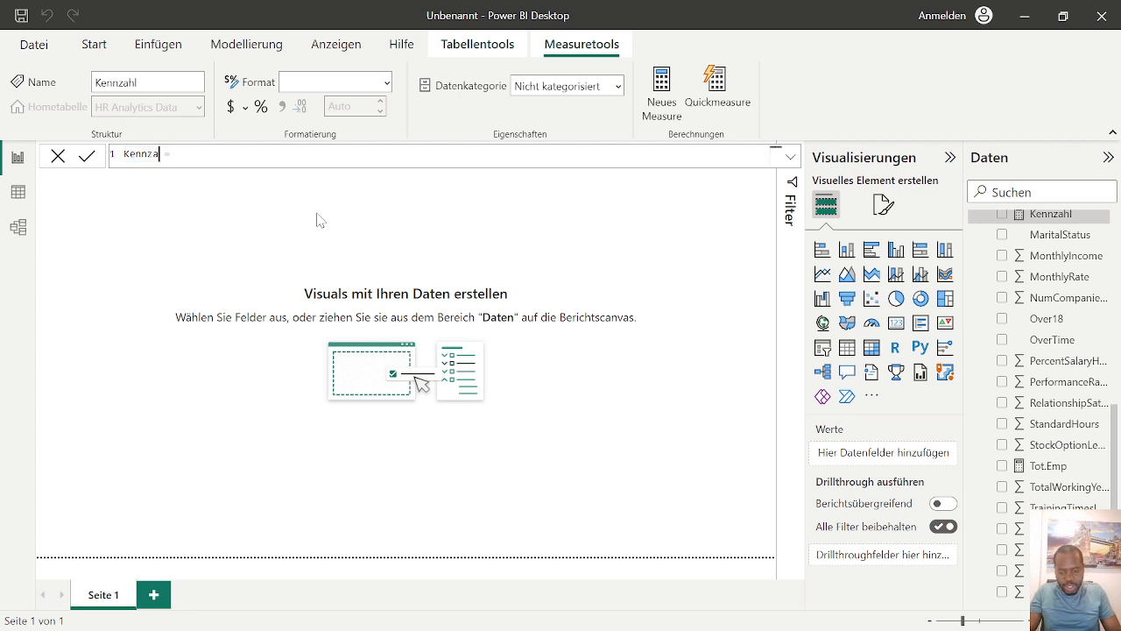
pyautogui.press('BackSpace')
pyautogui.press('BackSpace')
pyautogui.press('BackSpace')
pyautogui.press('BackSpace')
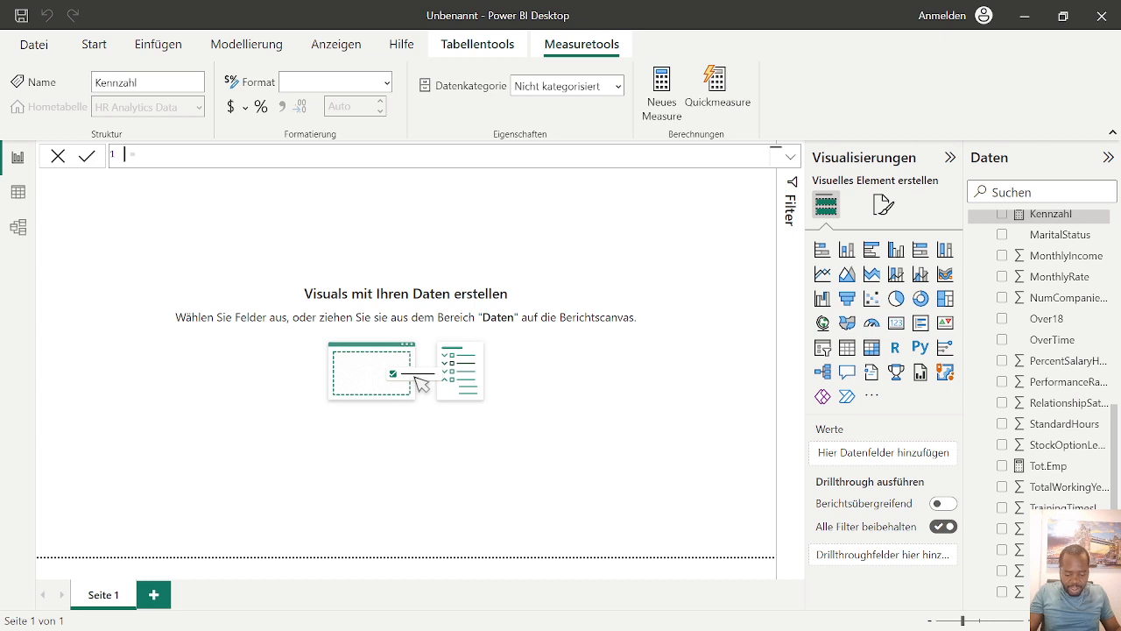
pyautogui.write('Male')
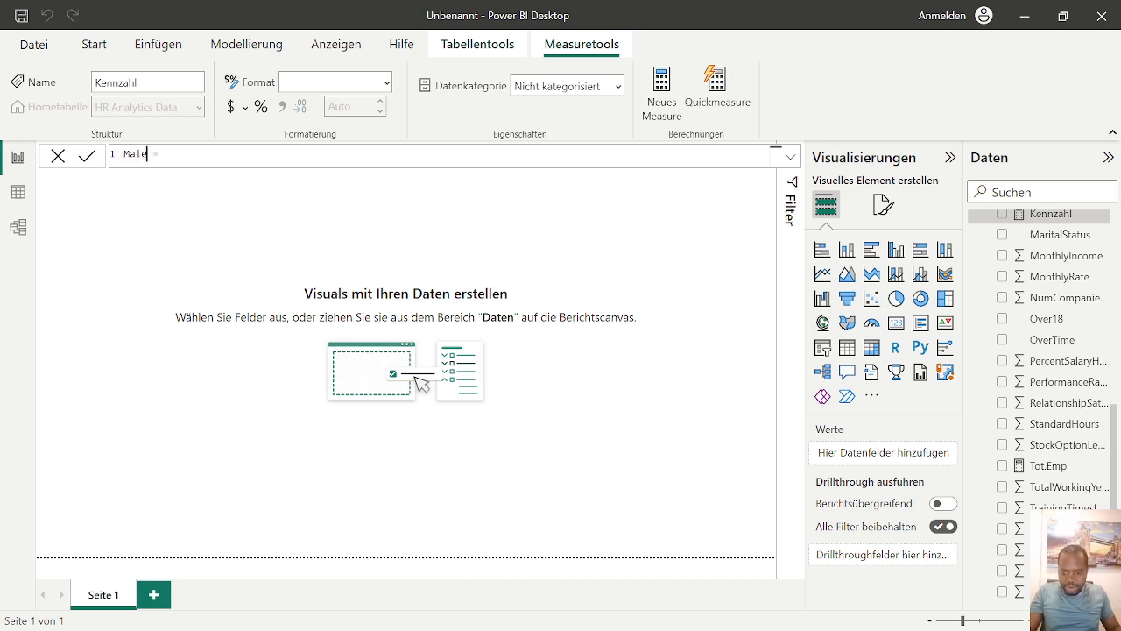
# Step: Start the Male measure's formula with the CALCULATE function, using [Tot.Emp] as its expression
pyautogui.click(164, 154)
pyautogui.write('cal')
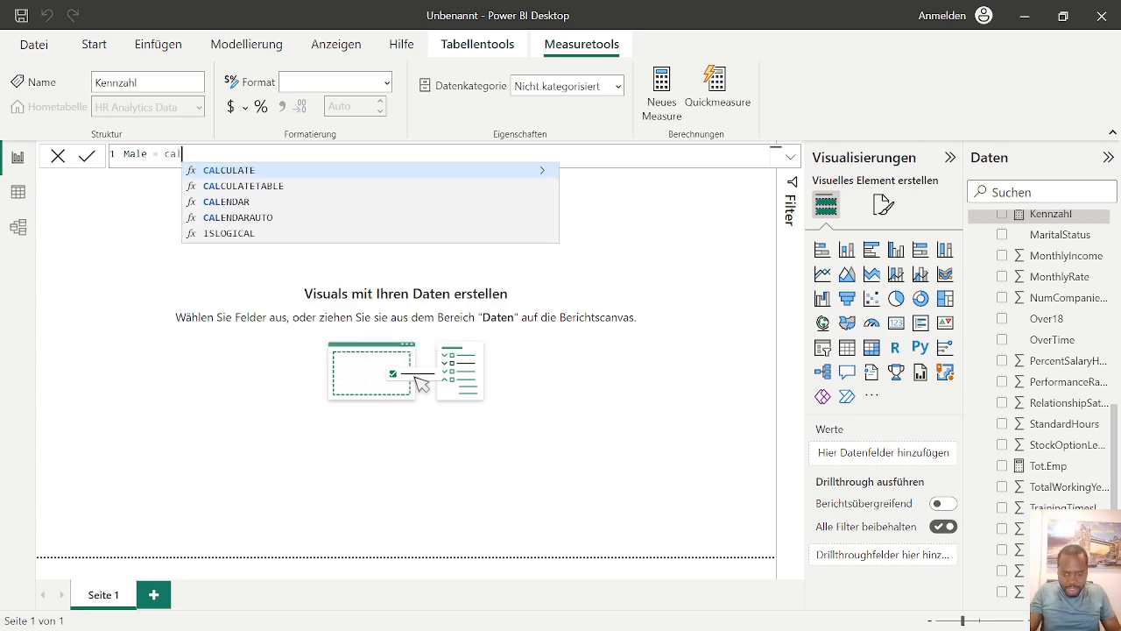
pyautogui.press('Tab')
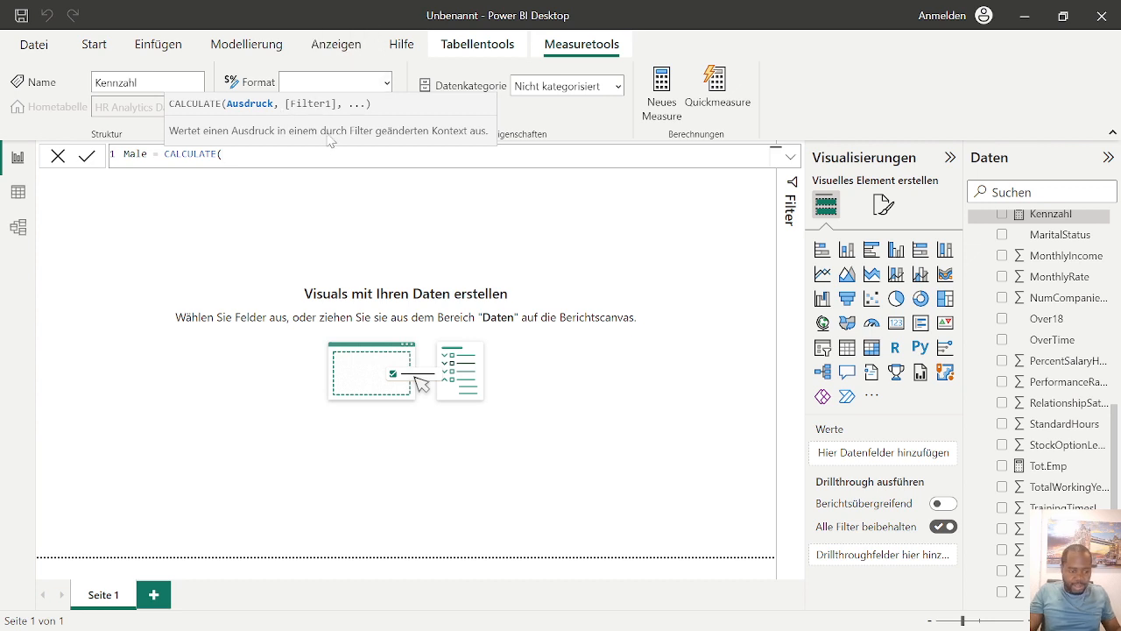
pyautogui.write('[')
pyautogui.click(455, 172)
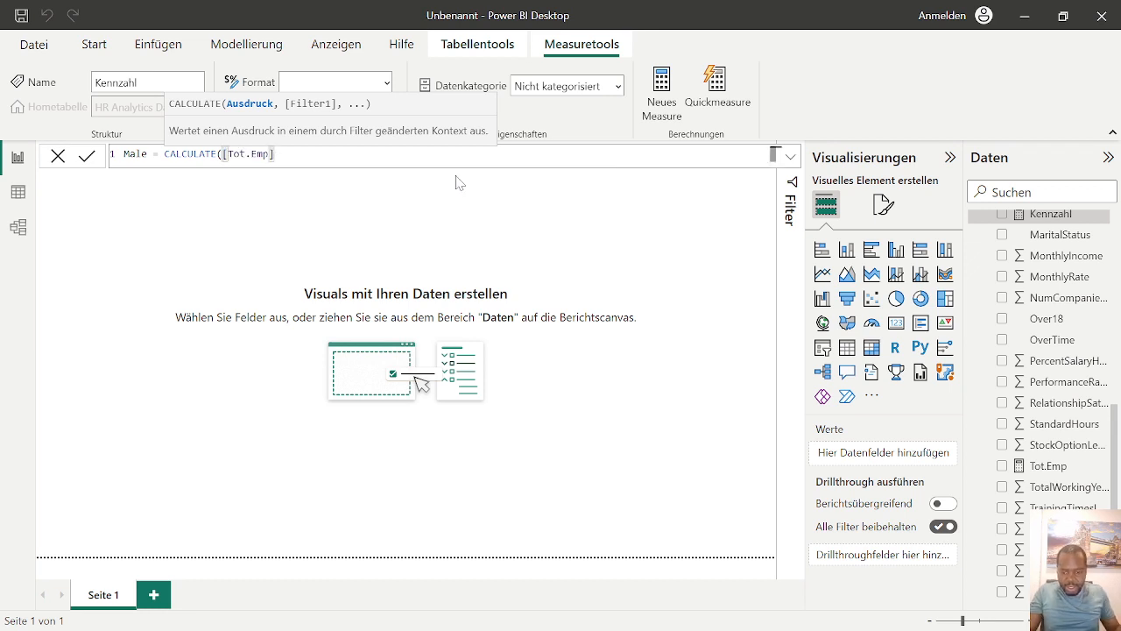
pyautogui.write(',')
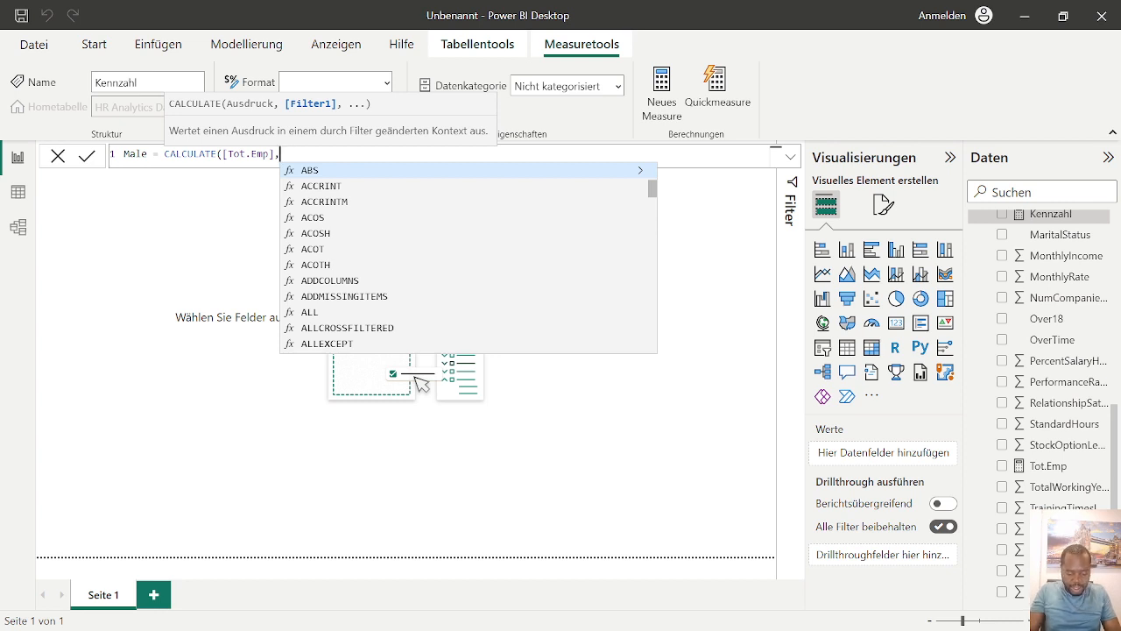
# Step: Insert the 'HR Analytics Data'[Gender] column as the filter argument of the Male measure's CALCULATE function
pyautogui.write('Hr')
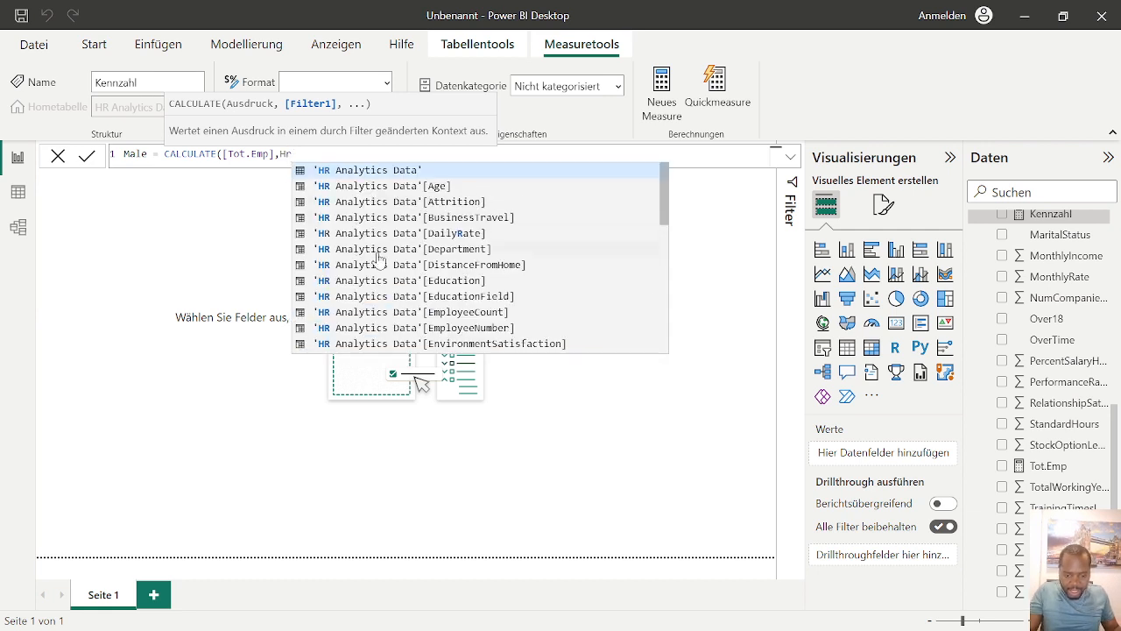
pyautogui.scroll(-6, 438, 293)
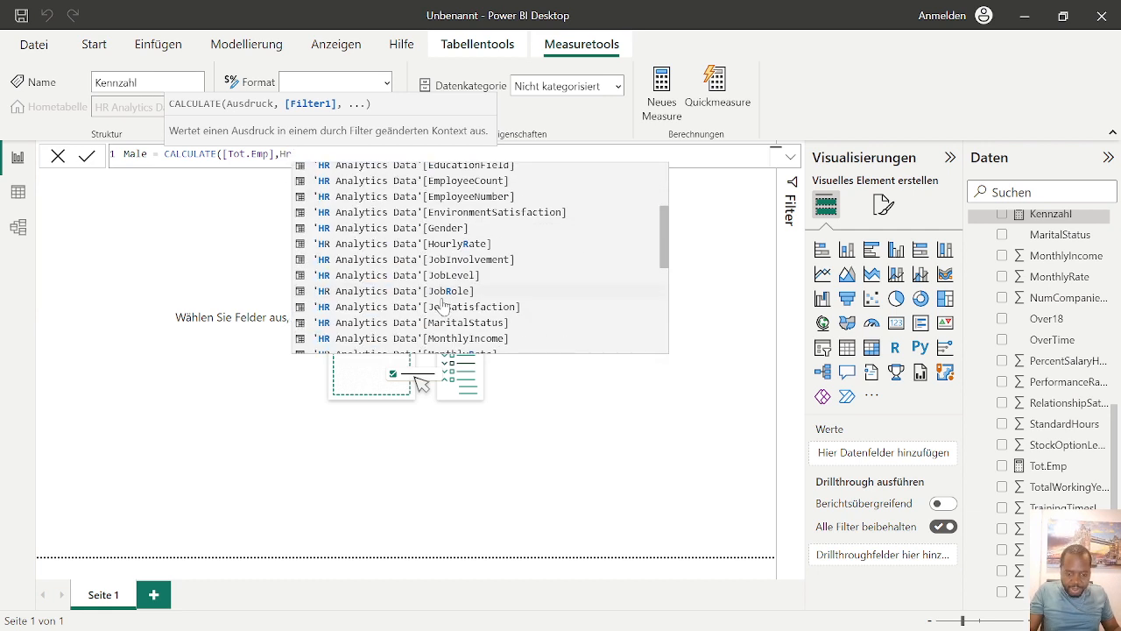
pyautogui.scroll(-3, 444, 293)
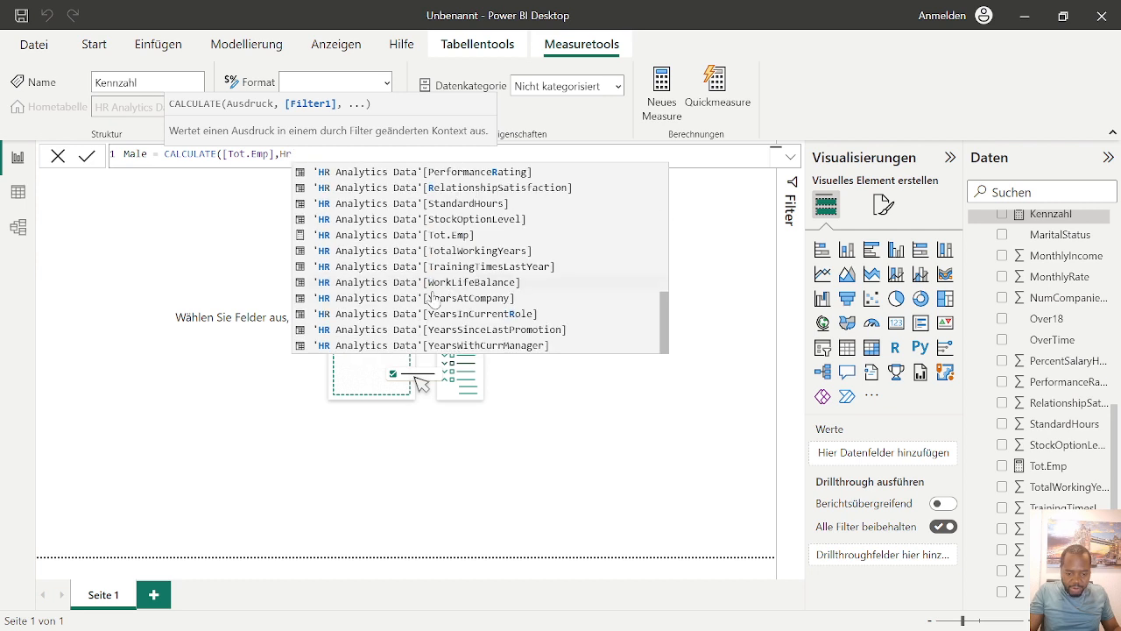
pyautogui.scroll(2, 487, 308)
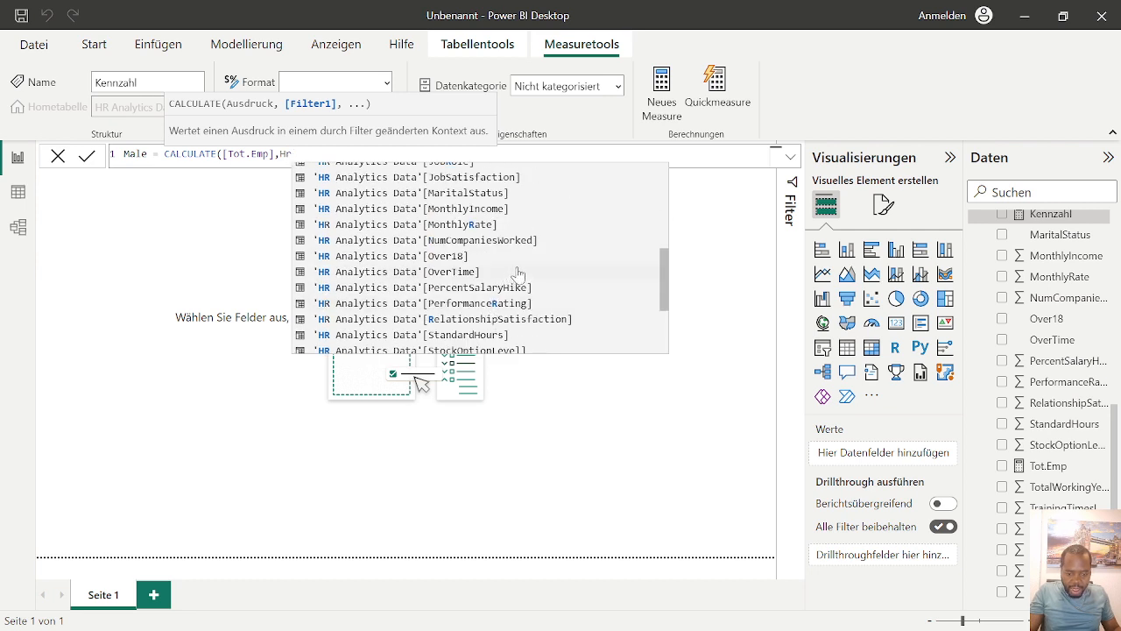
pyautogui.scroll(2, 518, 274)
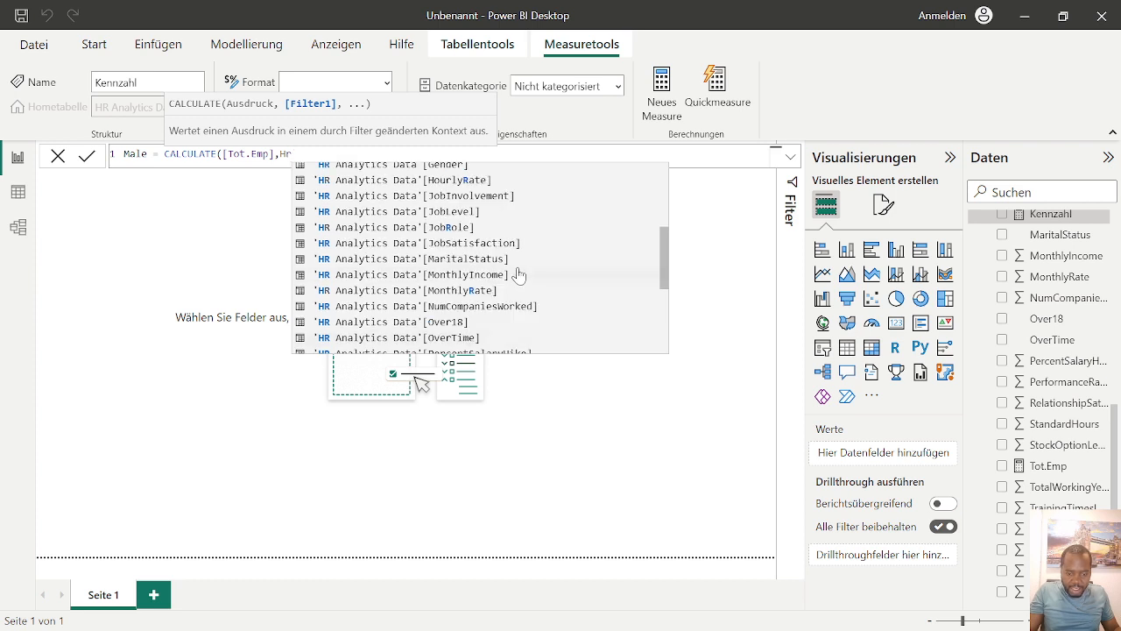
pyautogui.scroll(5, 516, 272)
pyautogui.scroll(-3, 499, 258)
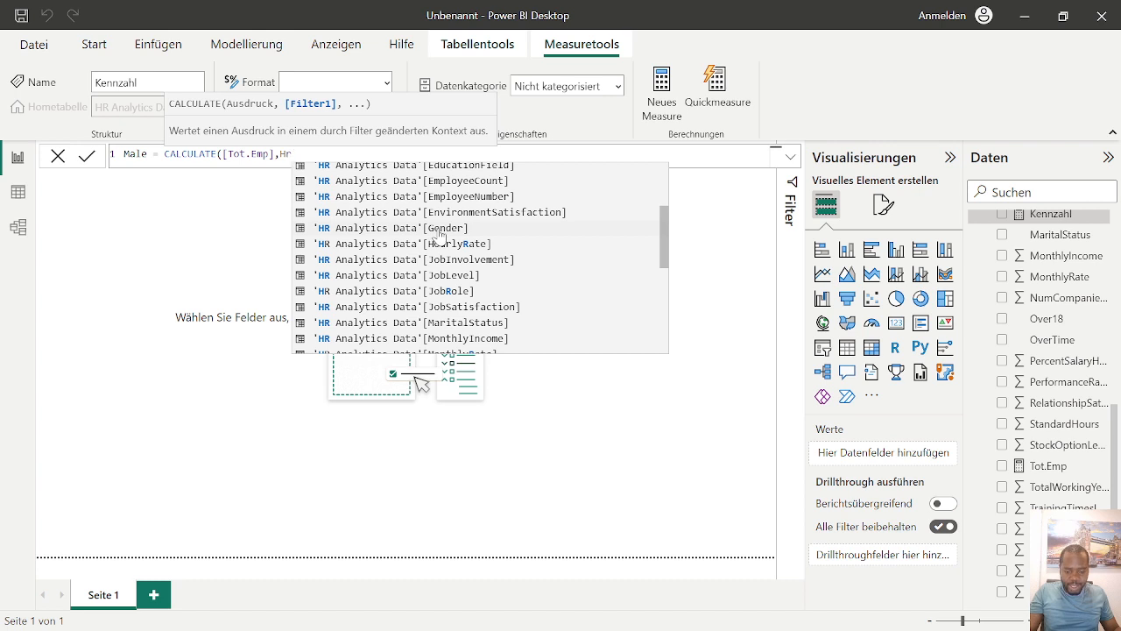
pyautogui.click(440, 229)
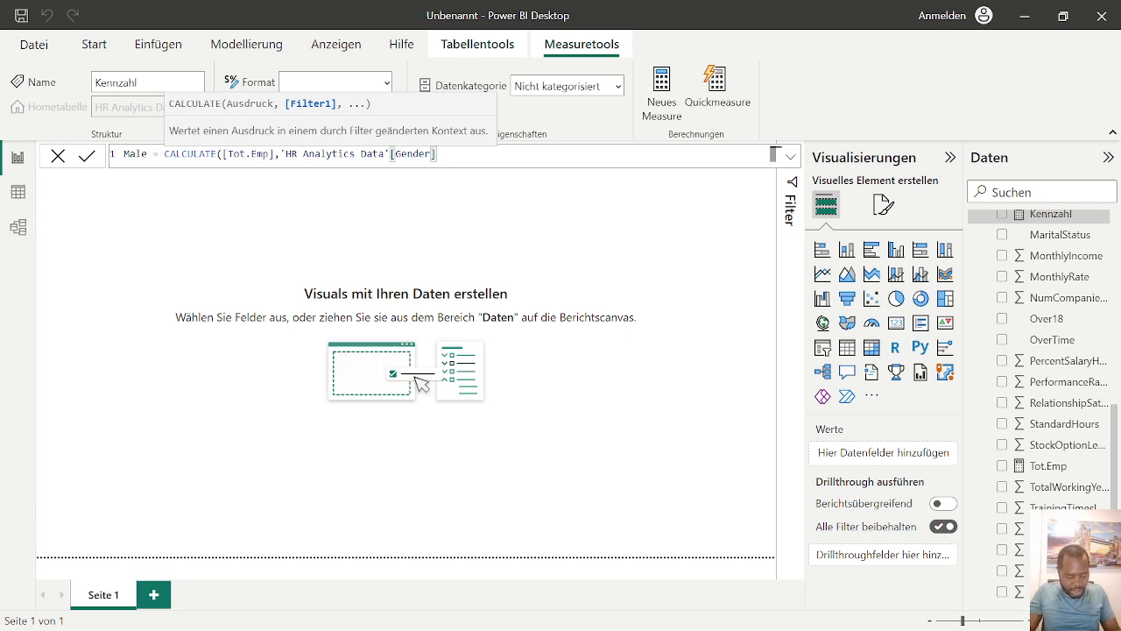
# Step: Set the Gender filter condition in the Male measure to equal the quoted text "Male"
pyautogui.write(',')
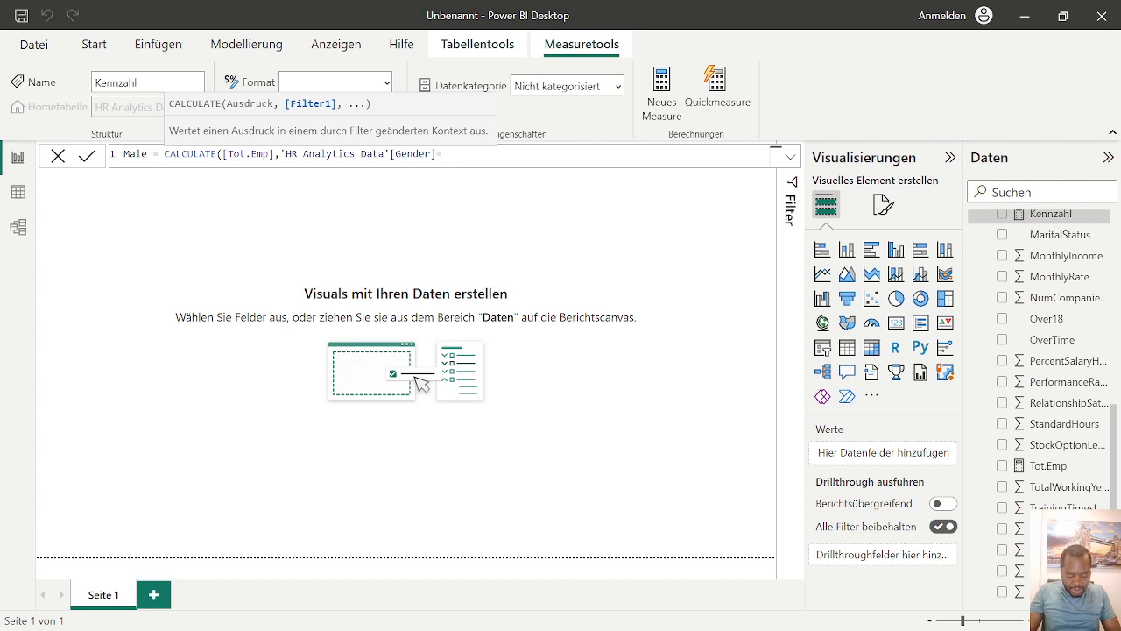
pyautogui.write('M')
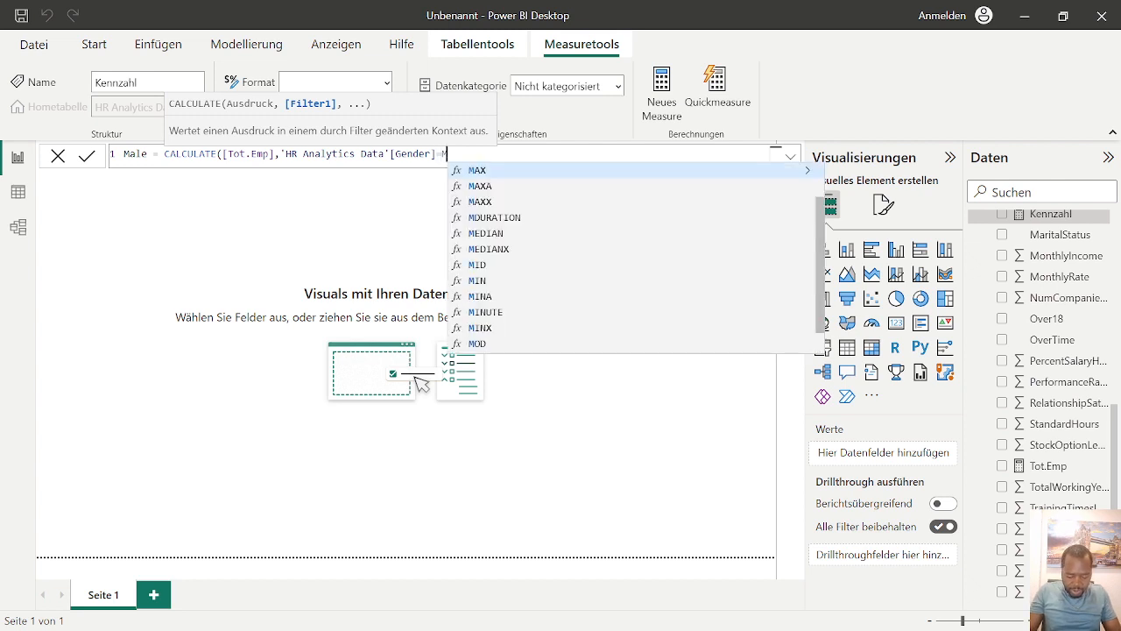
pyautogui.write('ale')
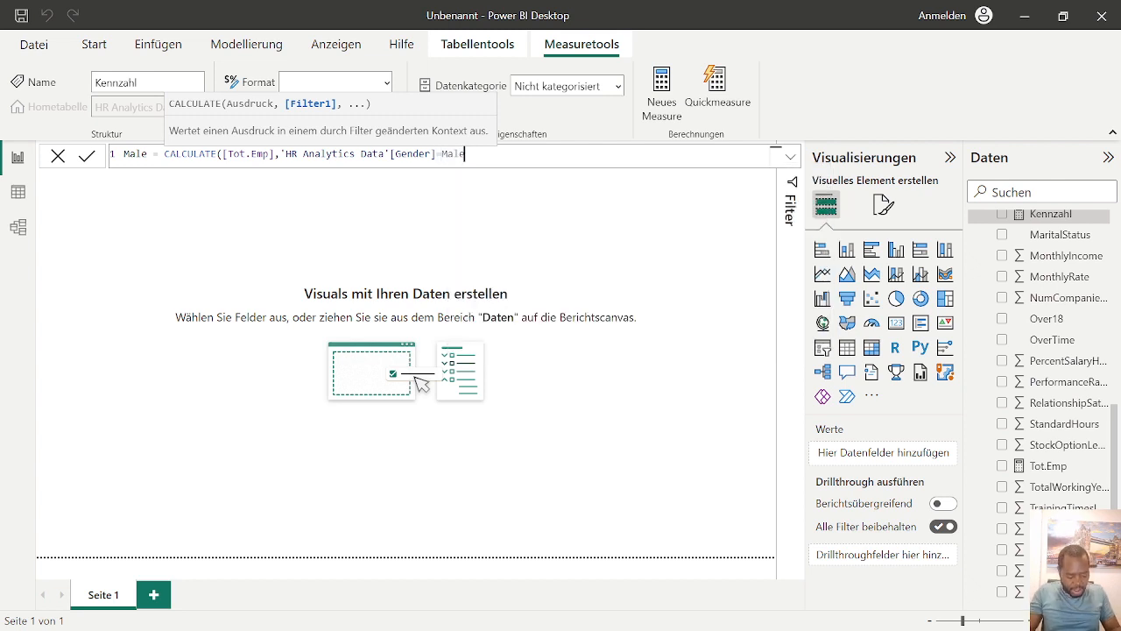
pyautogui.press('Left')
pyautogui.press('Left')
pyautogui.press('Left')
pyautogui.press('Left')
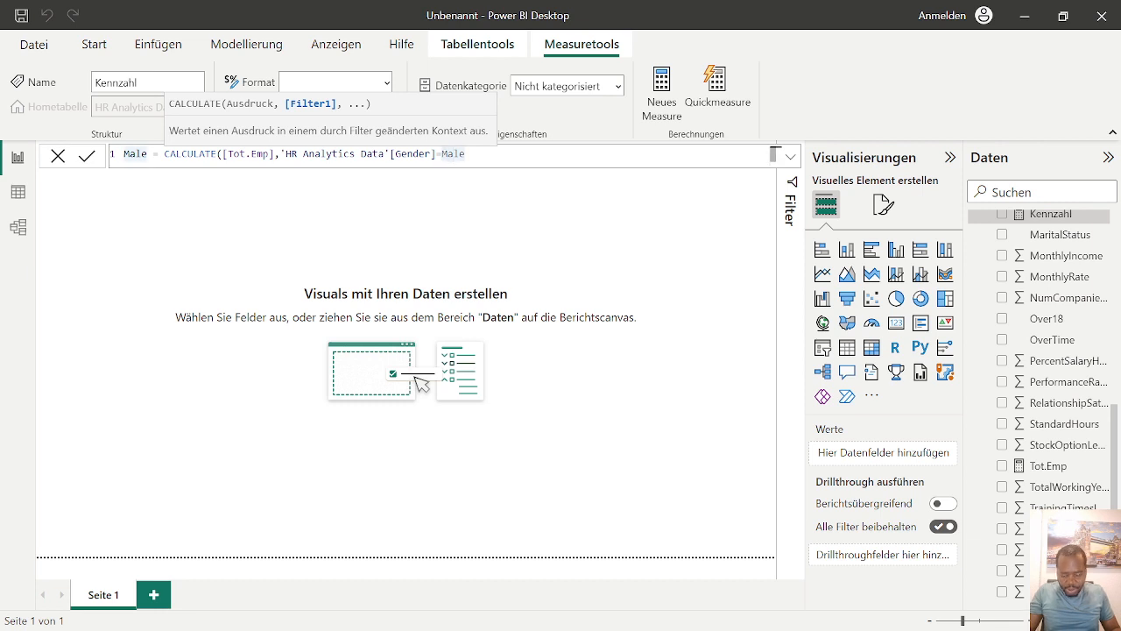
pyautogui.write('"')
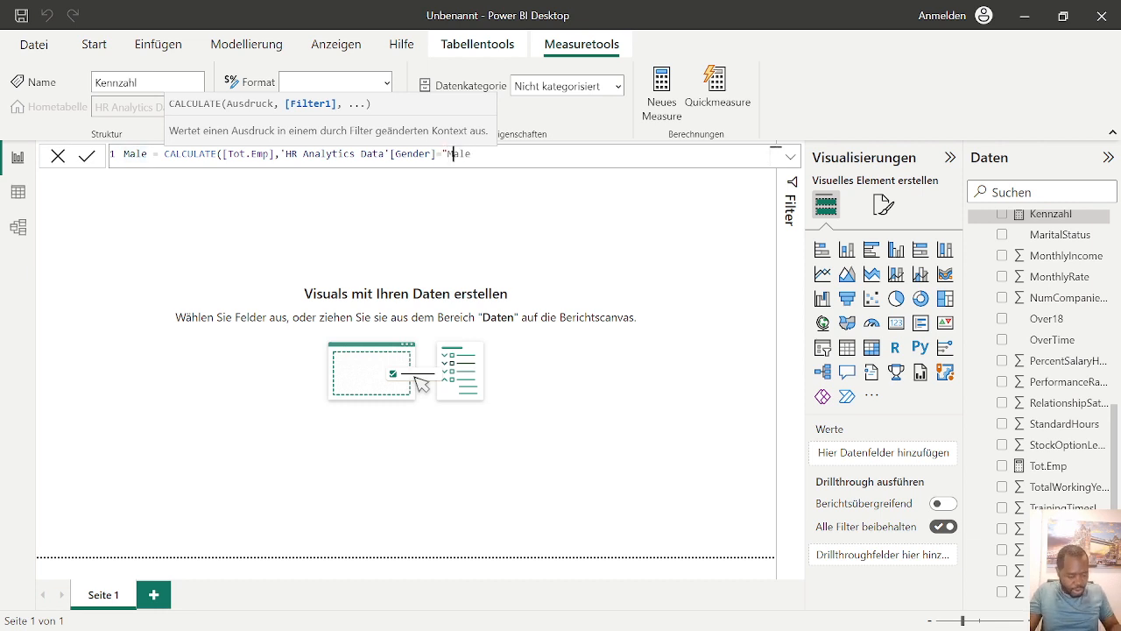
pyautogui.press('Right')
pyautogui.press('Right')
pyautogui.press('Right')
pyautogui.press('Right')
pyautogui.write('"')
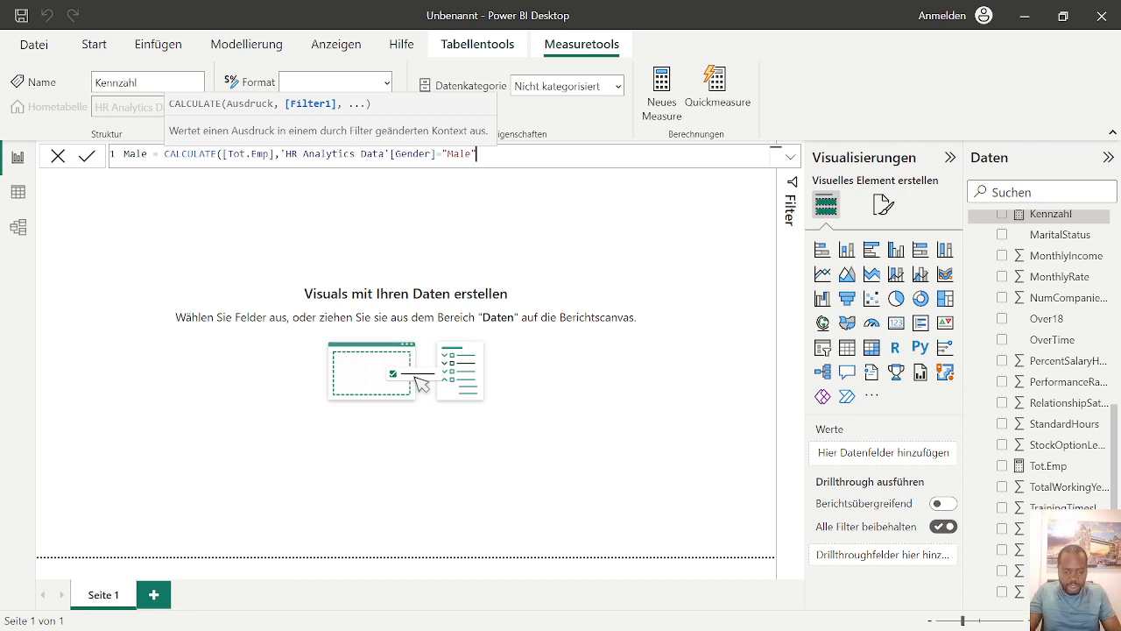
# Step: Close the CALCULATE formula's parenthesis and commit the Male measure
pyautogui.write(')')
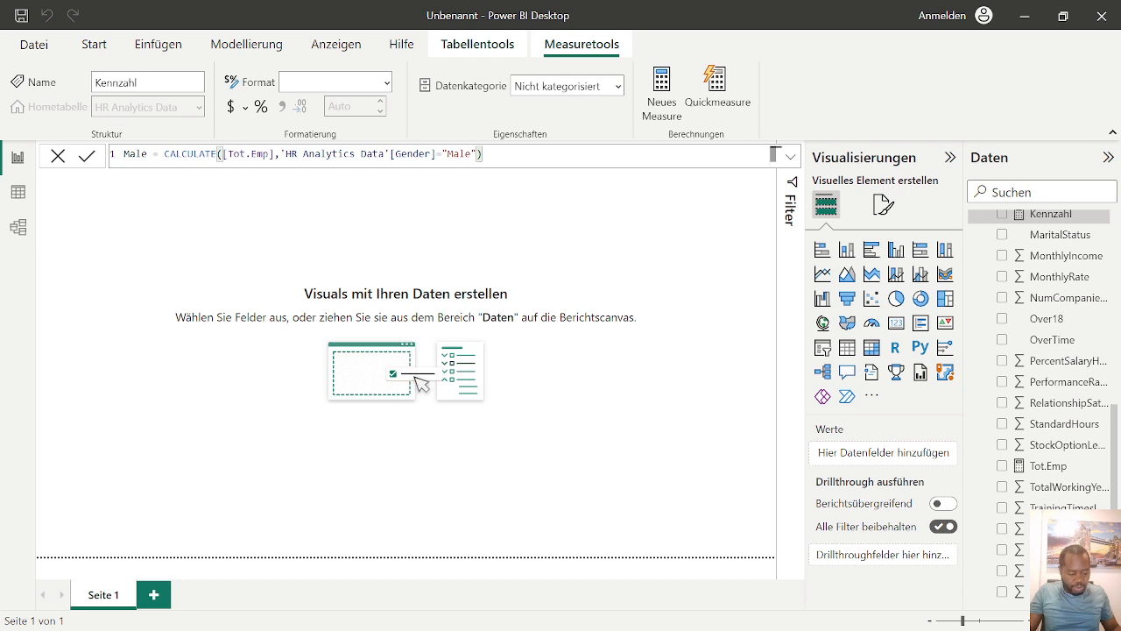
pyautogui.press('Return')
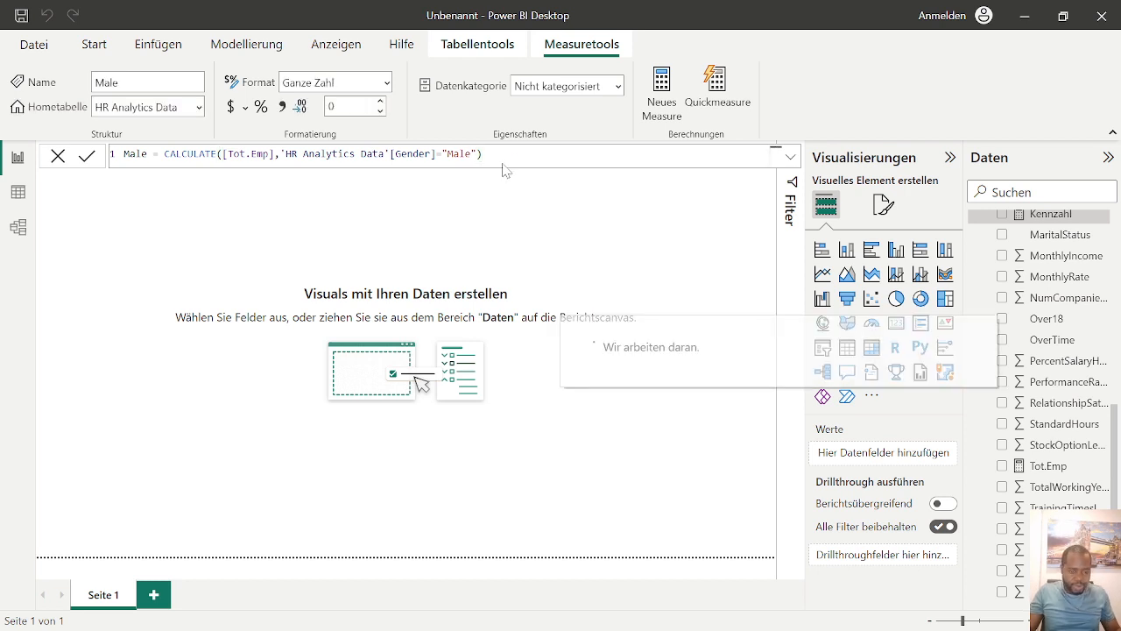
pyautogui.scroll(5, 1043, 403)
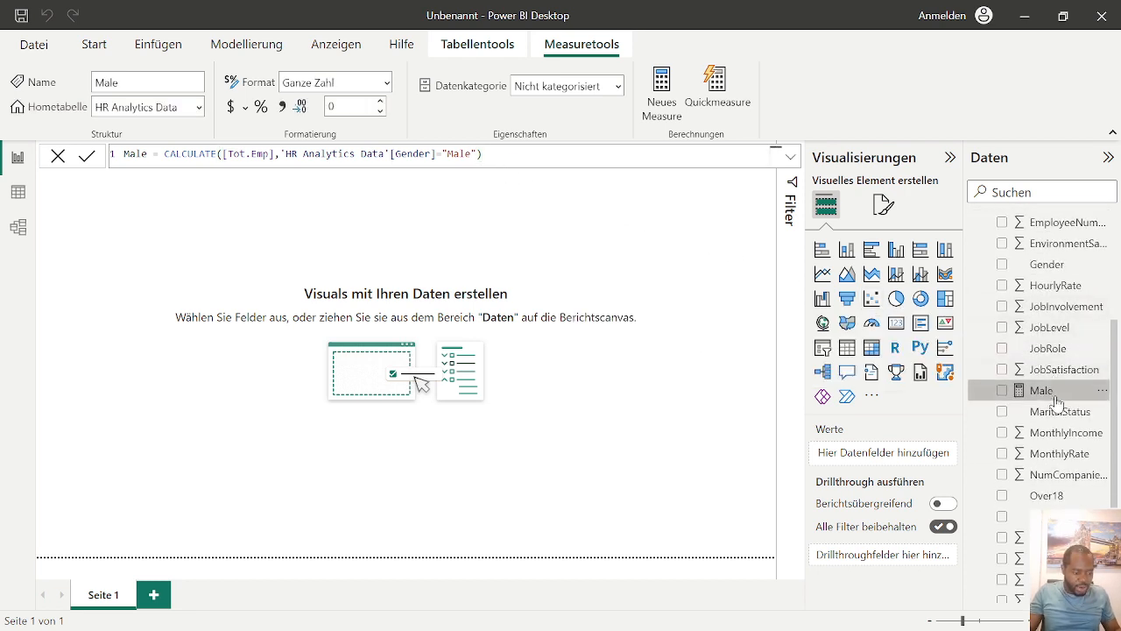
pyautogui.scroll(-2, 1042, 420)
pyautogui.scroll(2, 1051, 447)
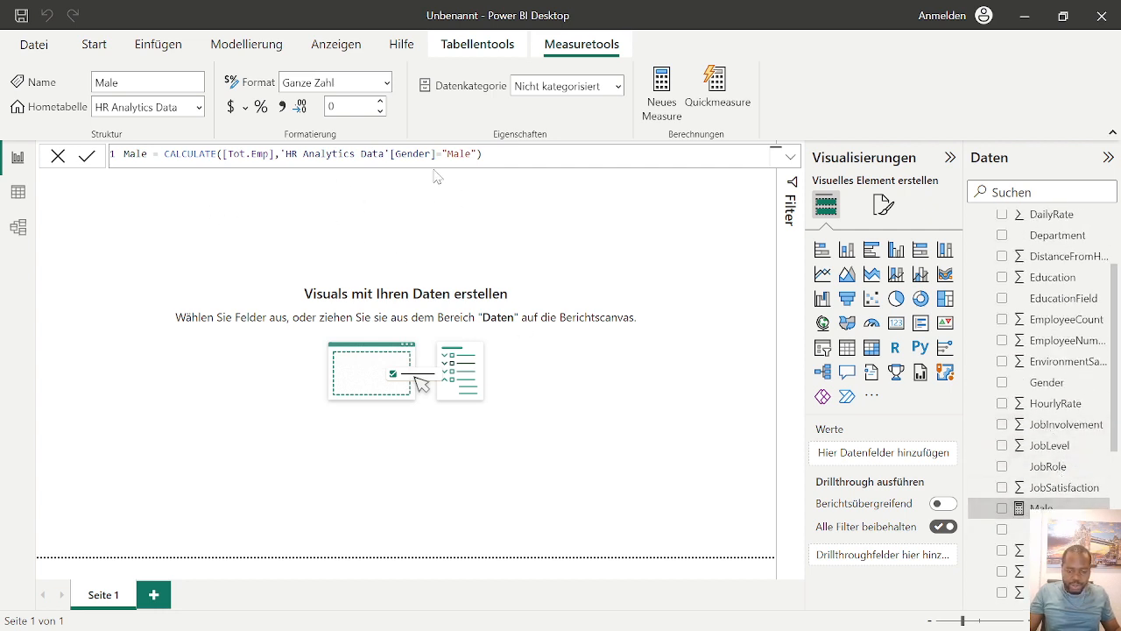
# Step: Add another new measure to the HR Analytics Data table and name it "Female" in its formula
pyautogui.click(659, 90)
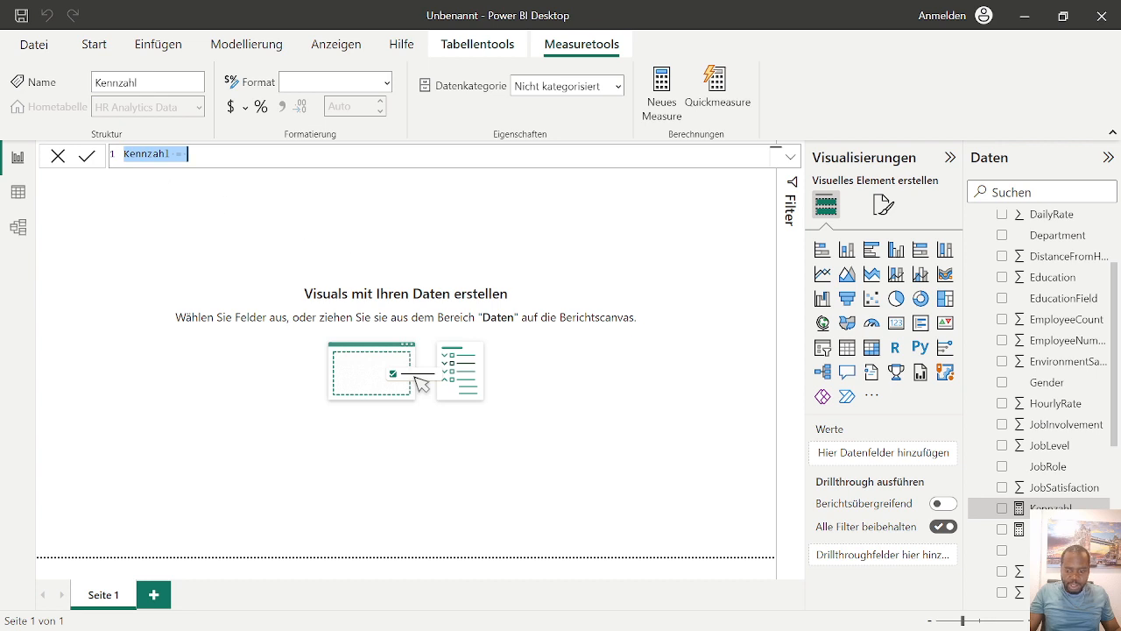
pyautogui.click(166, 155)
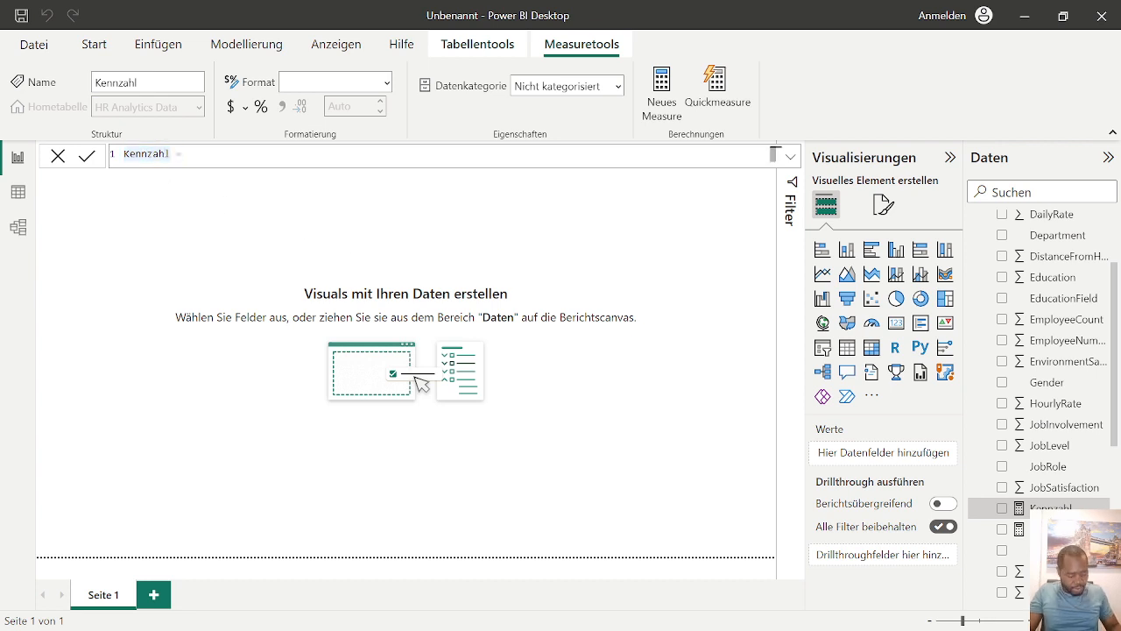
pyautogui.press('BackSpace')
pyautogui.press('BackSpace')
pyautogui.press('BackSpace')
pyautogui.press('BackSpace')
pyautogui.press('BackSpace')
pyautogui.press('BackSpace')
pyautogui.press('BackSpace')
pyautogui.press('BackSpace')
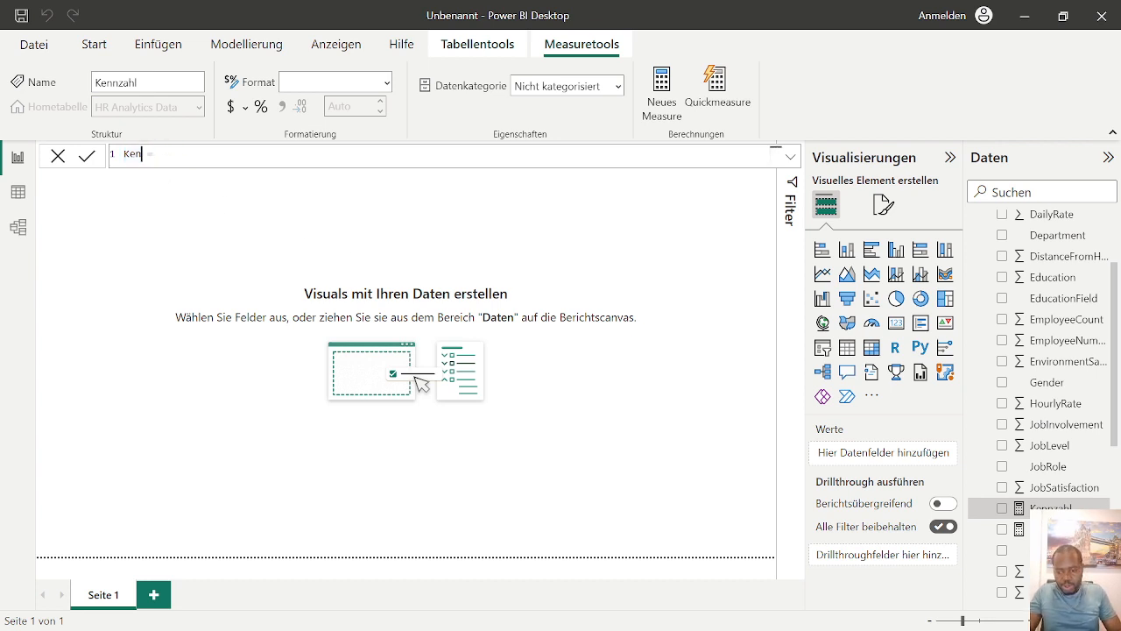
pyautogui.write('Femal')
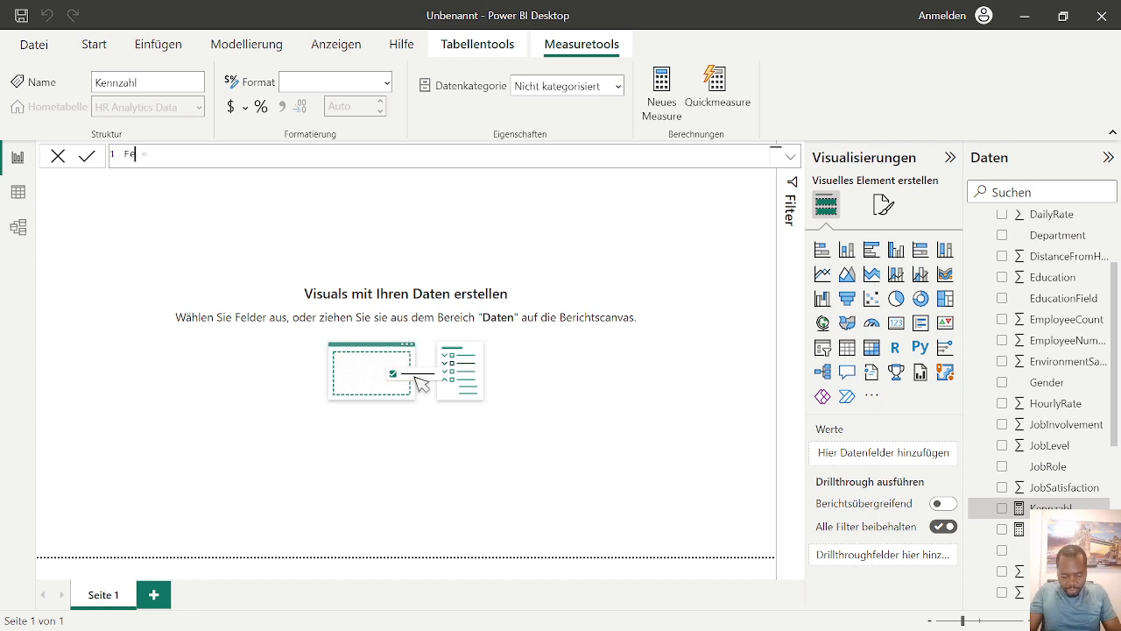
pyautogui.write('e')
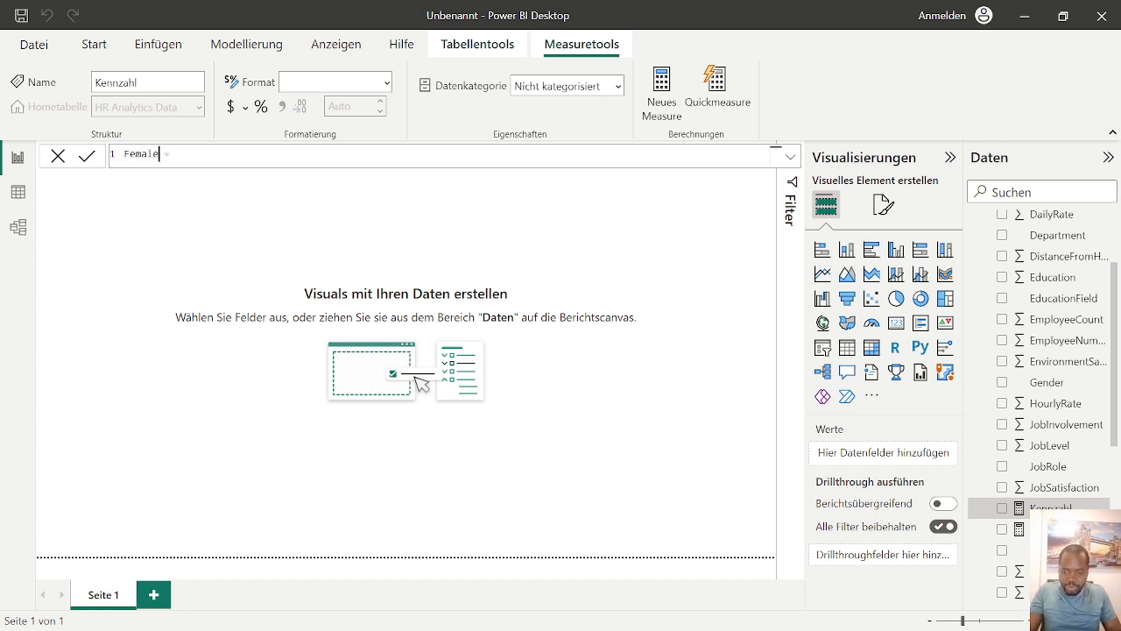
# Step: Start the Female measure's formula with the CALCULATE function, using [Tot.Emp] as its expression
pyautogui.press('Right')
pyautogui.press('Right')
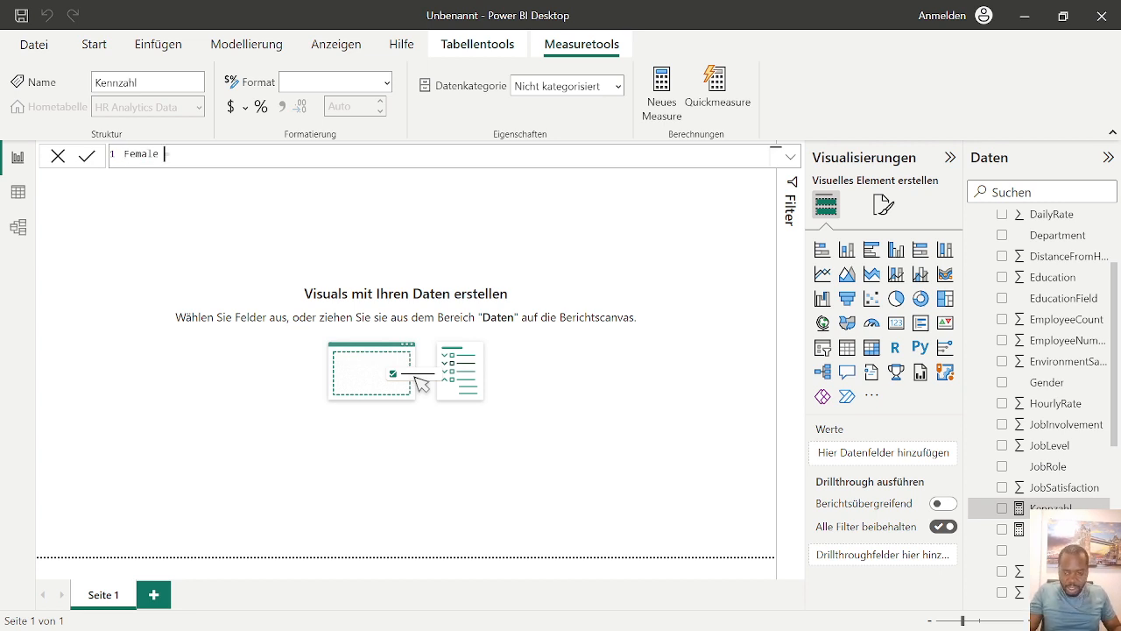
pyautogui.write('ca')
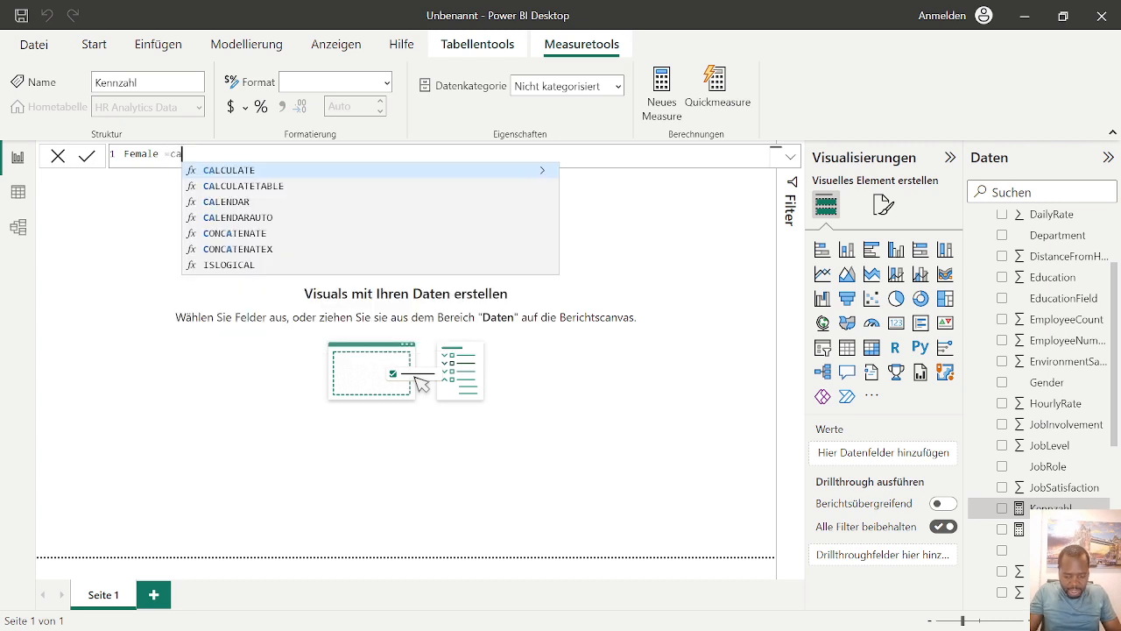
pyautogui.press('Tab')
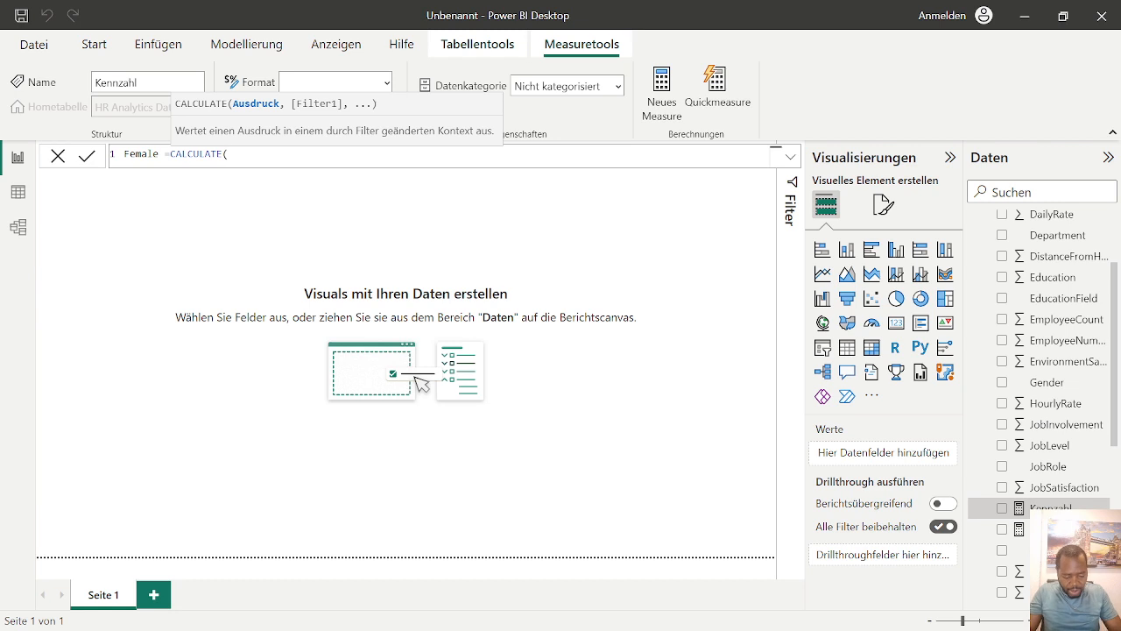
pyautogui.write('[')
pyautogui.press('Down')
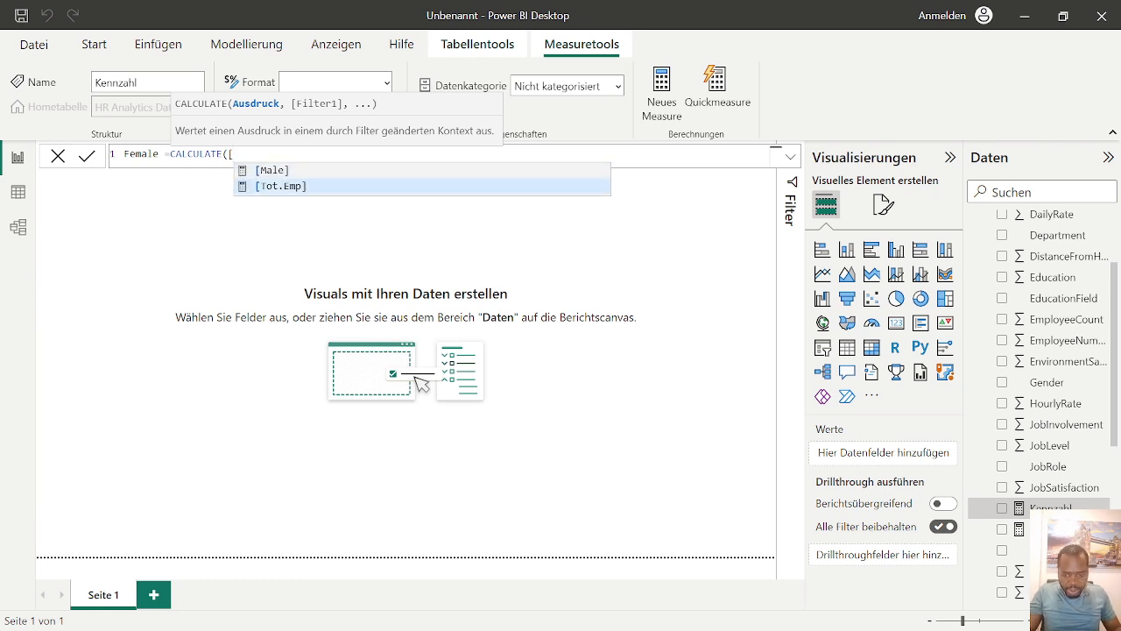
pyautogui.press('Tab')
pyautogui.write(',')
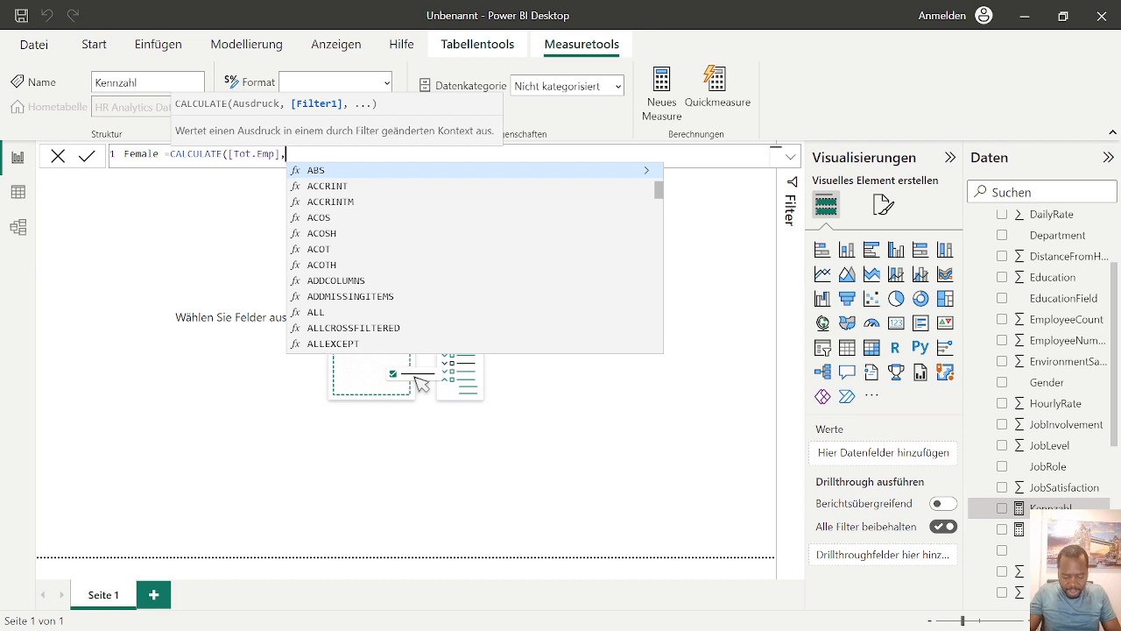
# Step: Complete the Female measure's formula with the filter 'HR Analytics Data'[Gender]="Female" and a closing parenthesis
pyautogui.write('Hr')
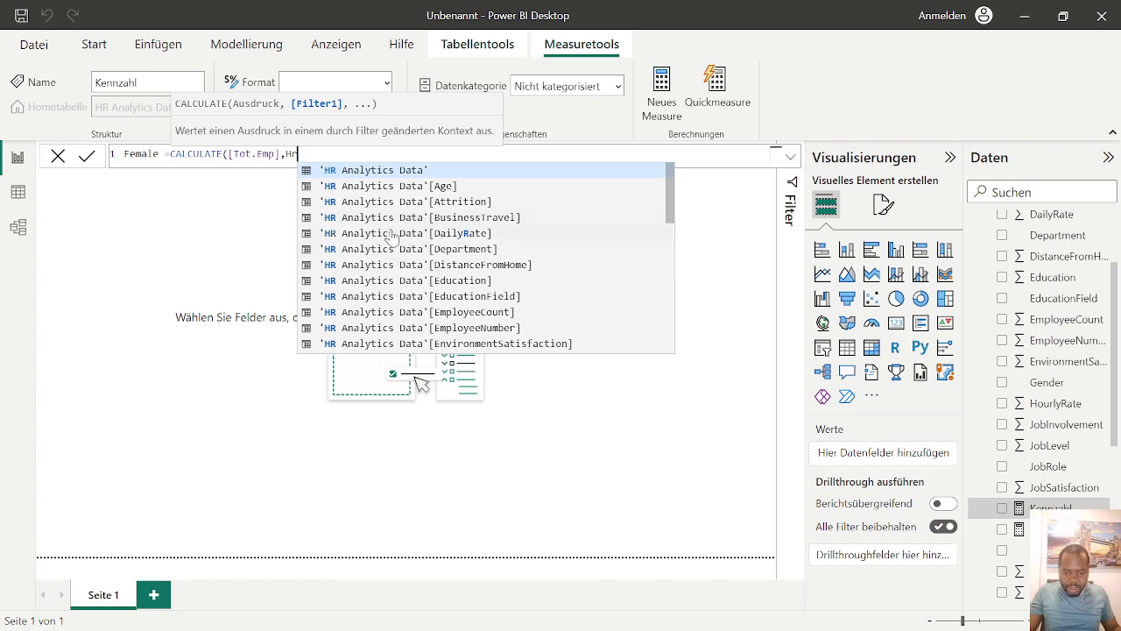
pyautogui.scroll(-1, 444, 271)
pyautogui.click(459, 294)
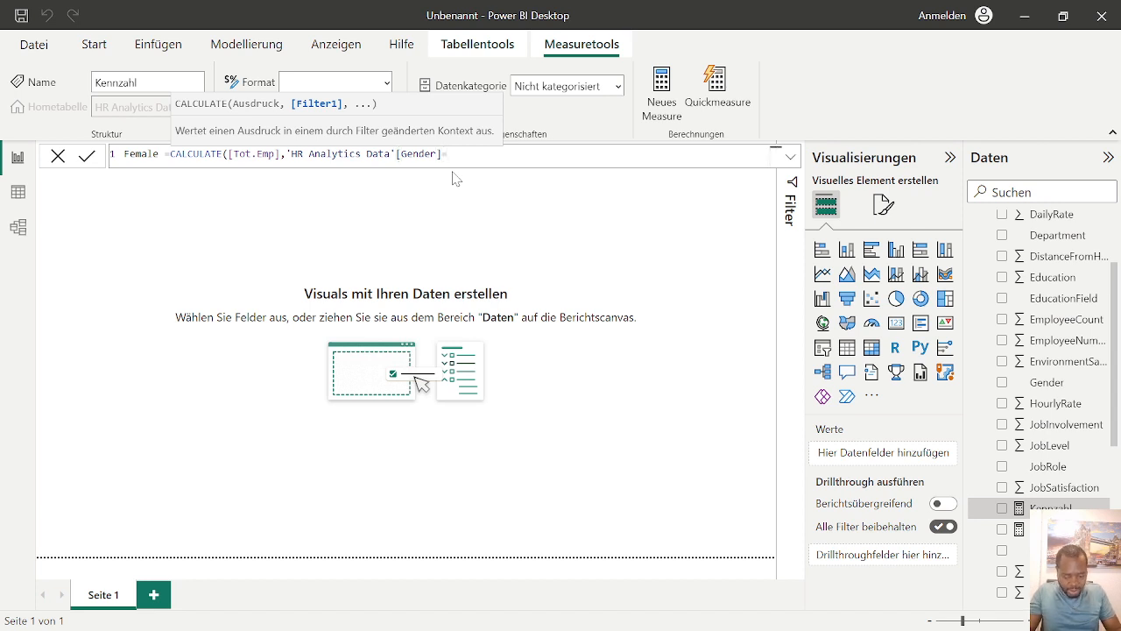
pyautogui.write('=')
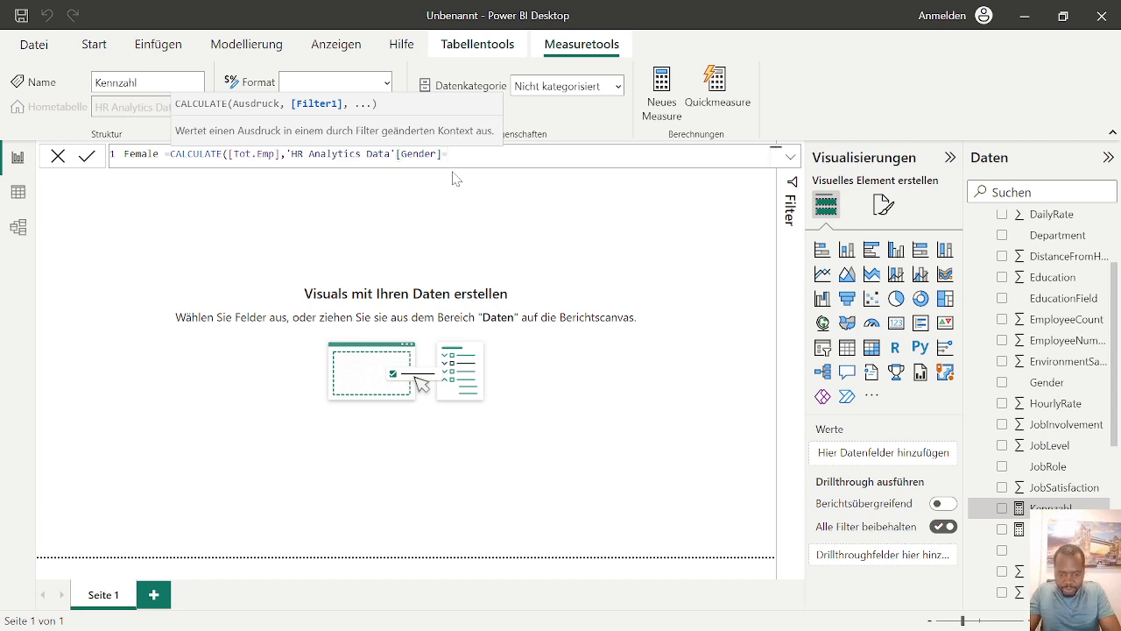
pyautogui.write('"')
pyautogui.write('Fe')
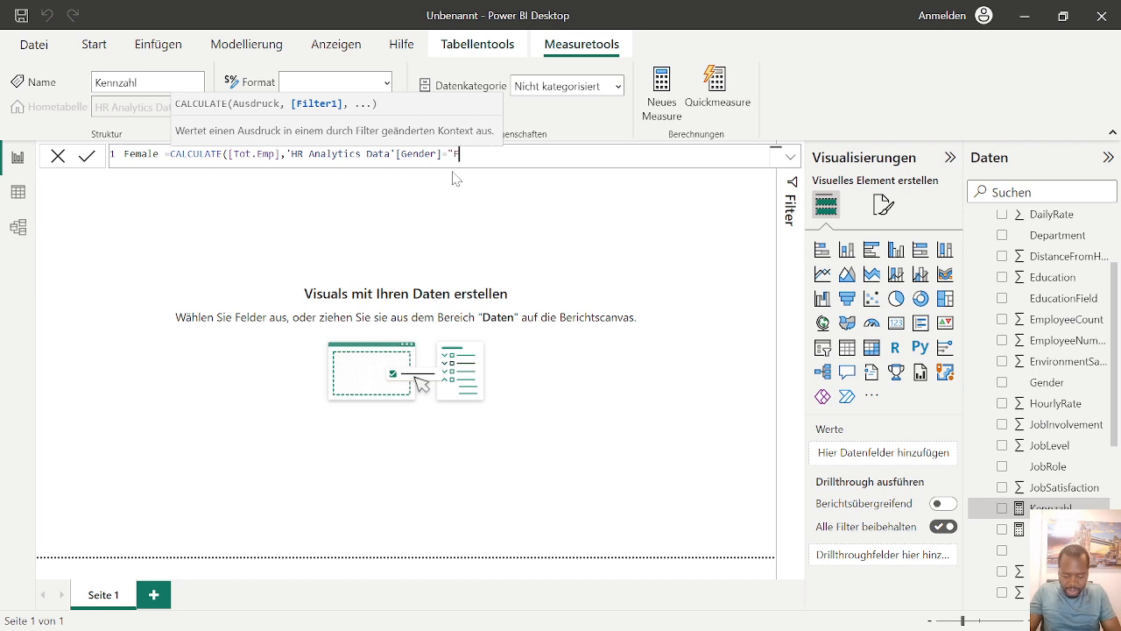
pyautogui.write('mal')
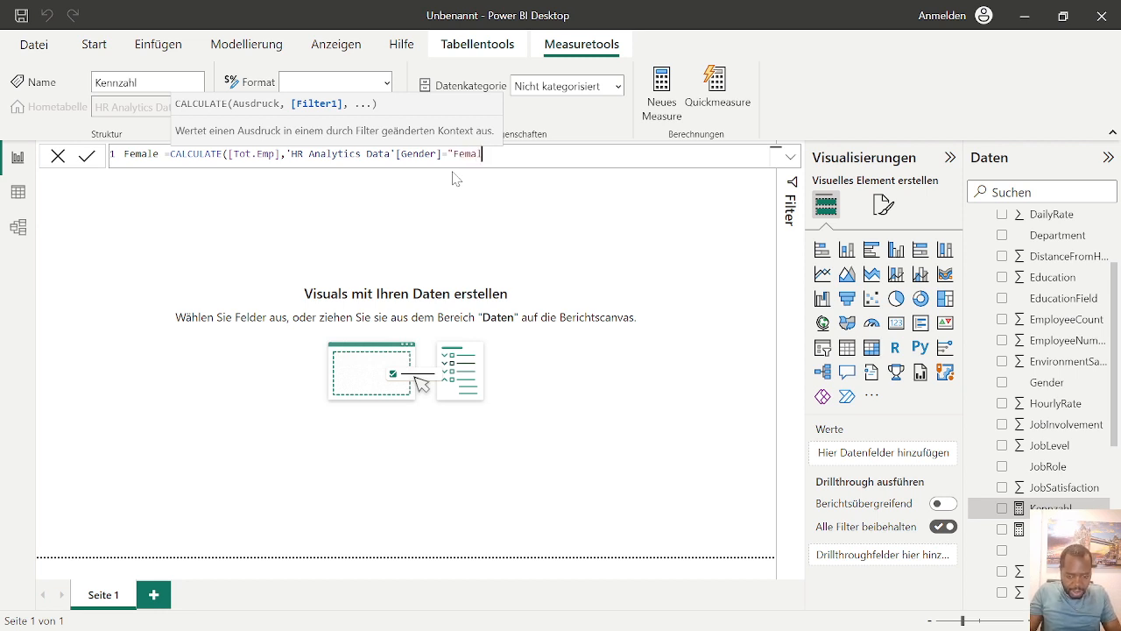
pyautogui.write('e')
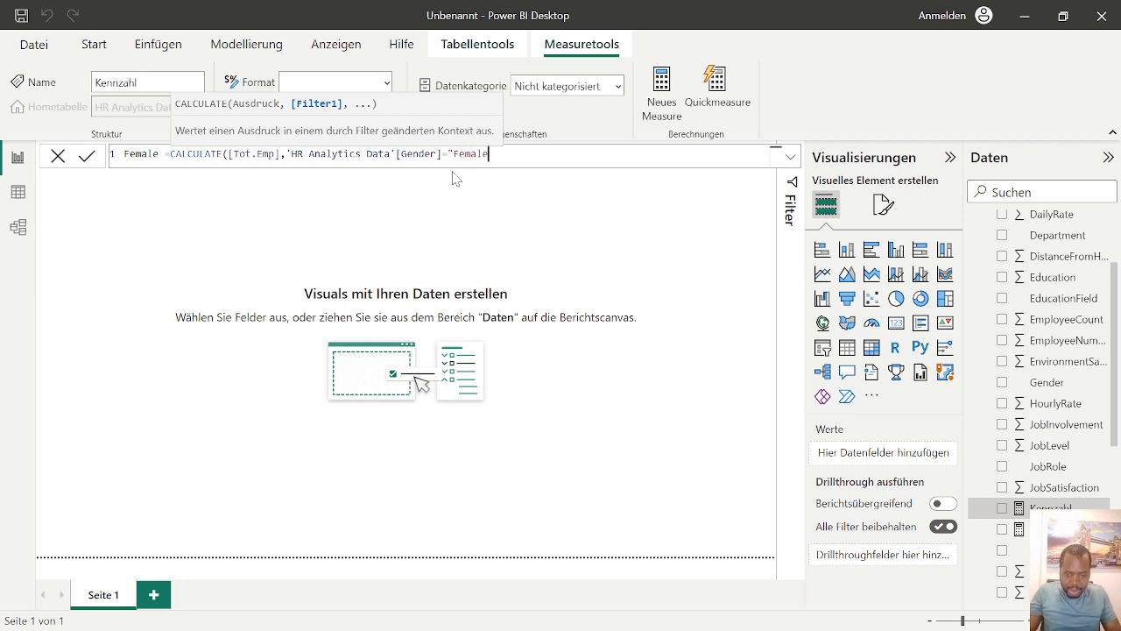
pyautogui.write('"')
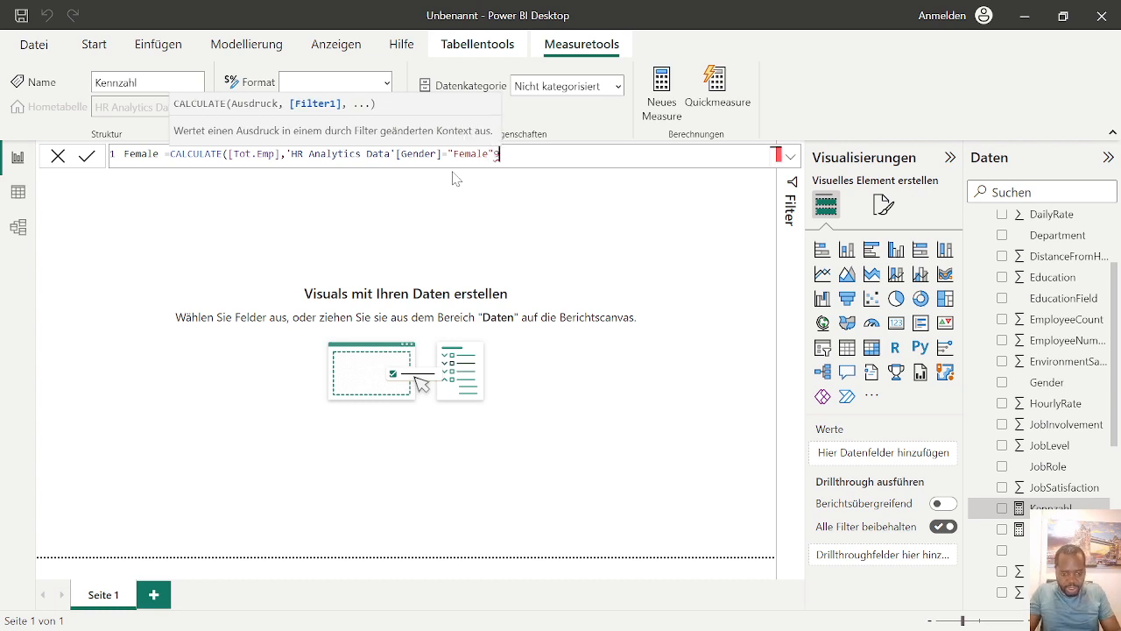
pyautogui.write(')')
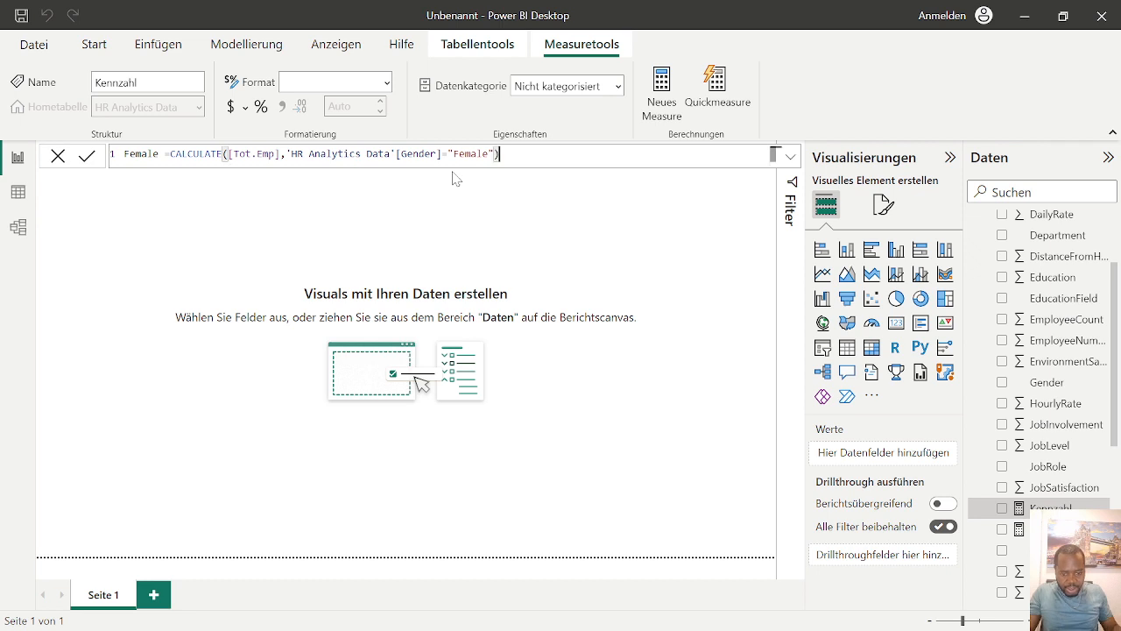
# Step: Commit the Female measure, and add another new measure to the HR Analytics Data table named "%Male" in its formula
pyautogui.press('Return')
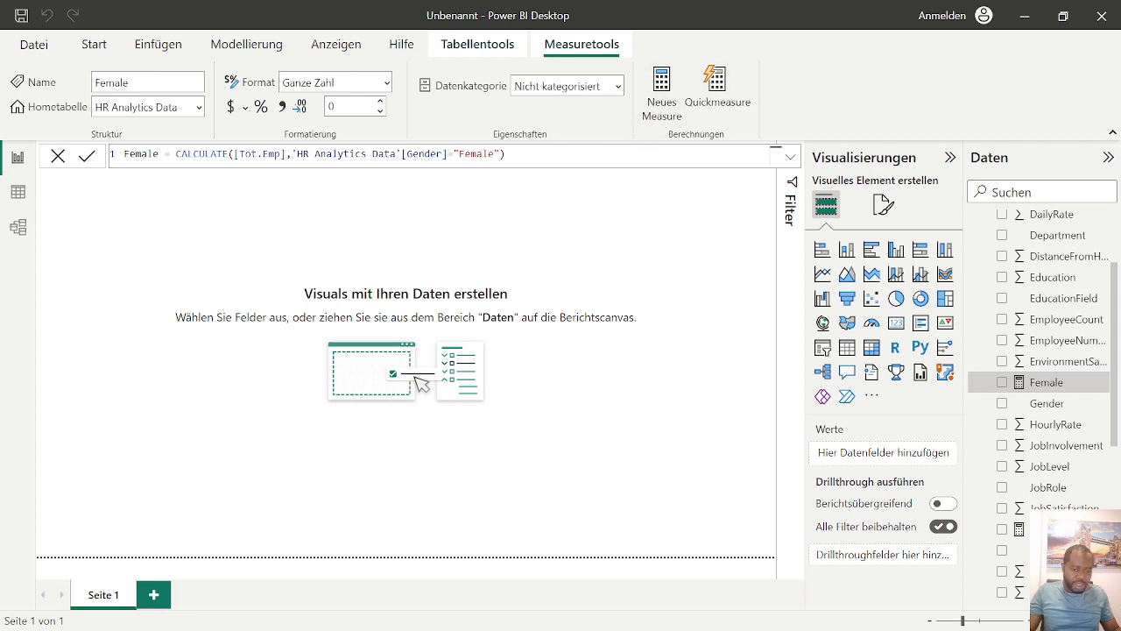
pyautogui.click(652, 92)
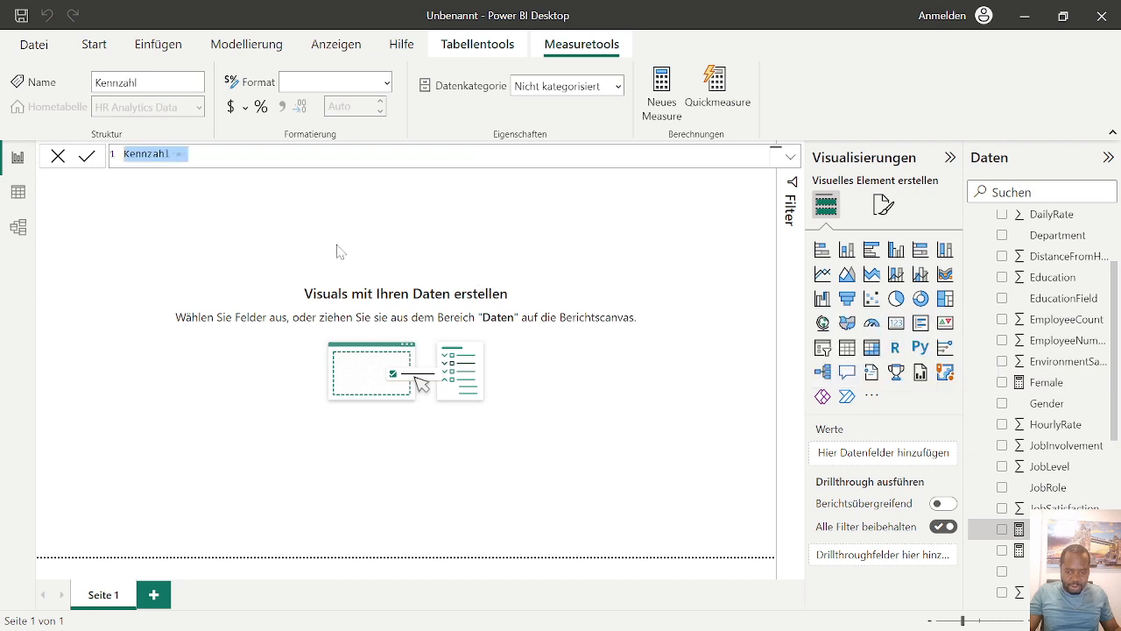
pyautogui.click(170, 154)
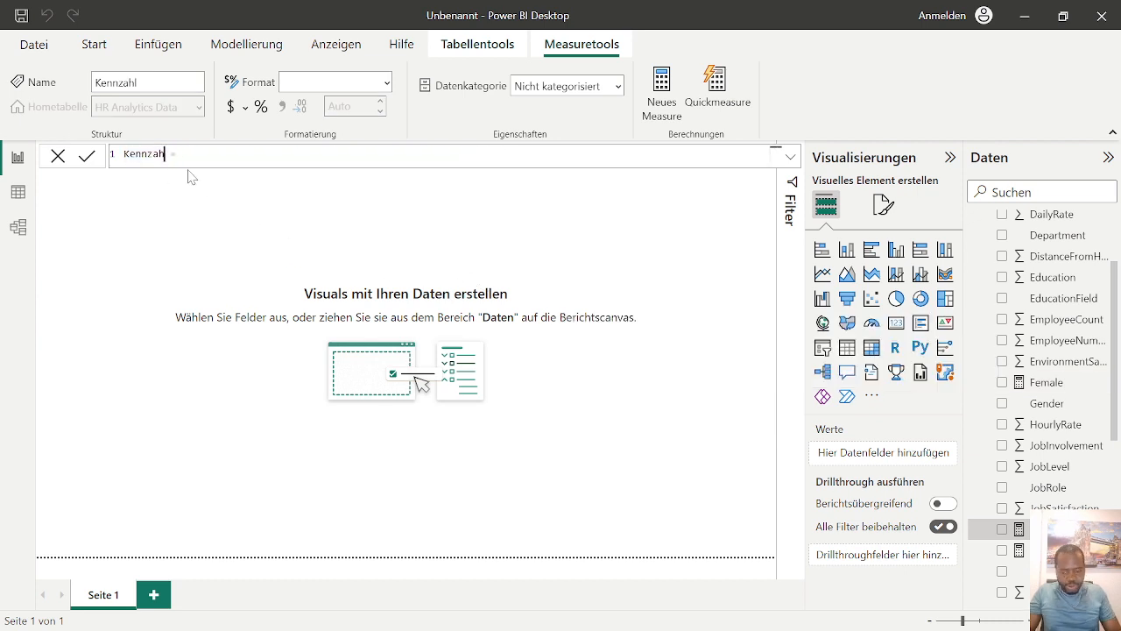
pyautogui.press('BackSpace')
pyautogui.press('BackSpace')
pyautogui.press('BackSpace')
pyautogui.press('BackSpace')
pyautogui.press('BackSpace')
pyautogui.press('BackSpace')
pyautogui.press('BackSpace')
pyautogui.press('BackSpace')
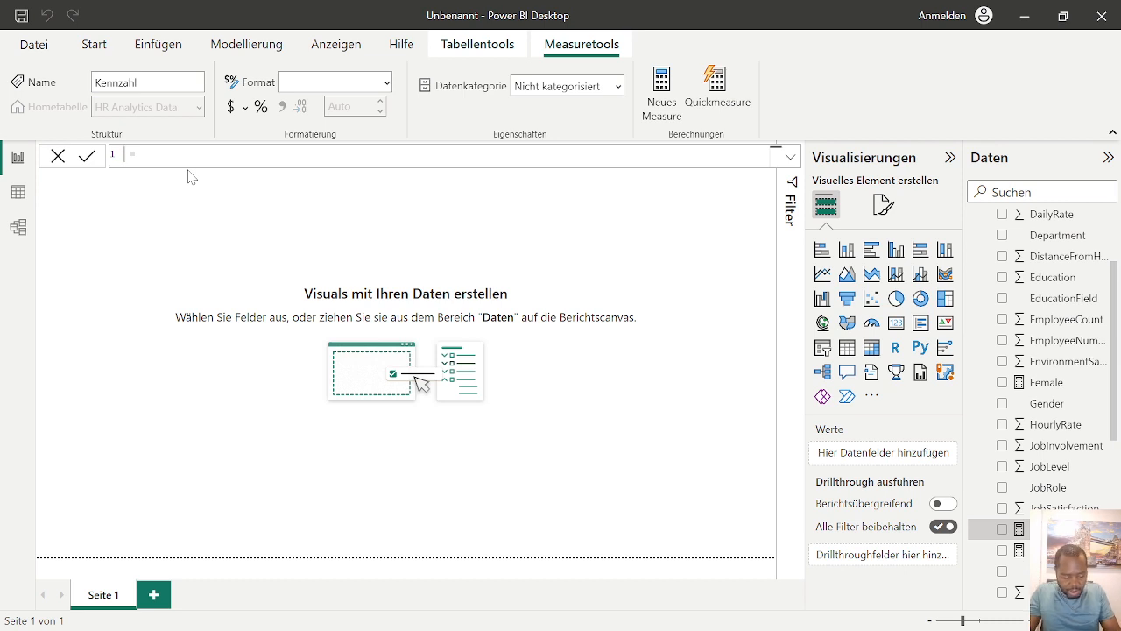
pyautogui.write('%')
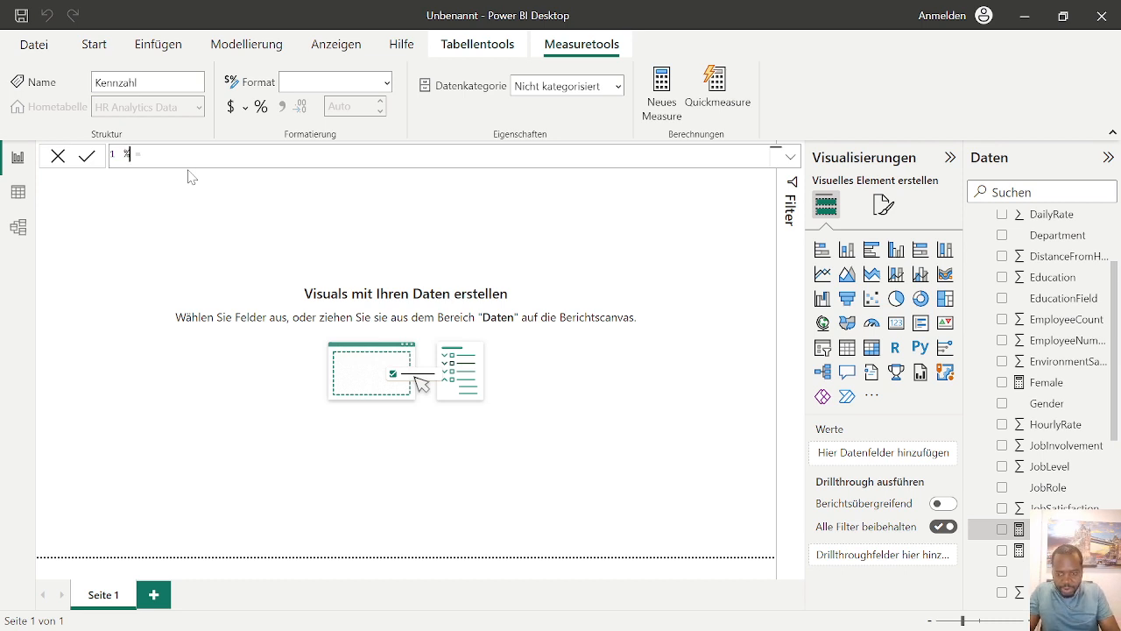
pyautogui.write('Male')
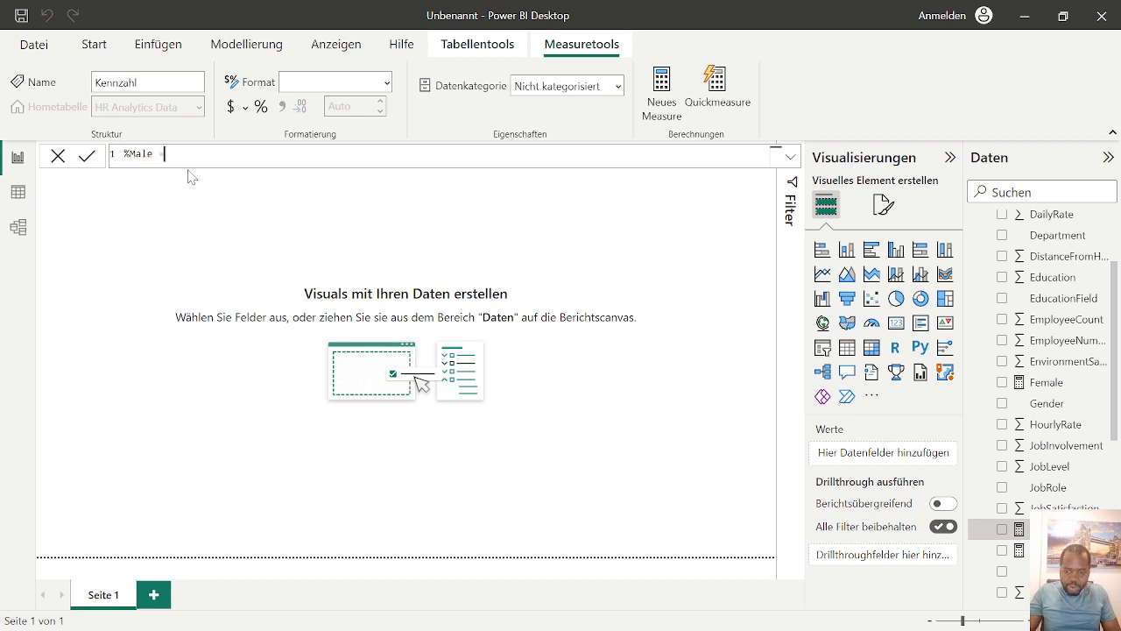
pyautogui.write('=')
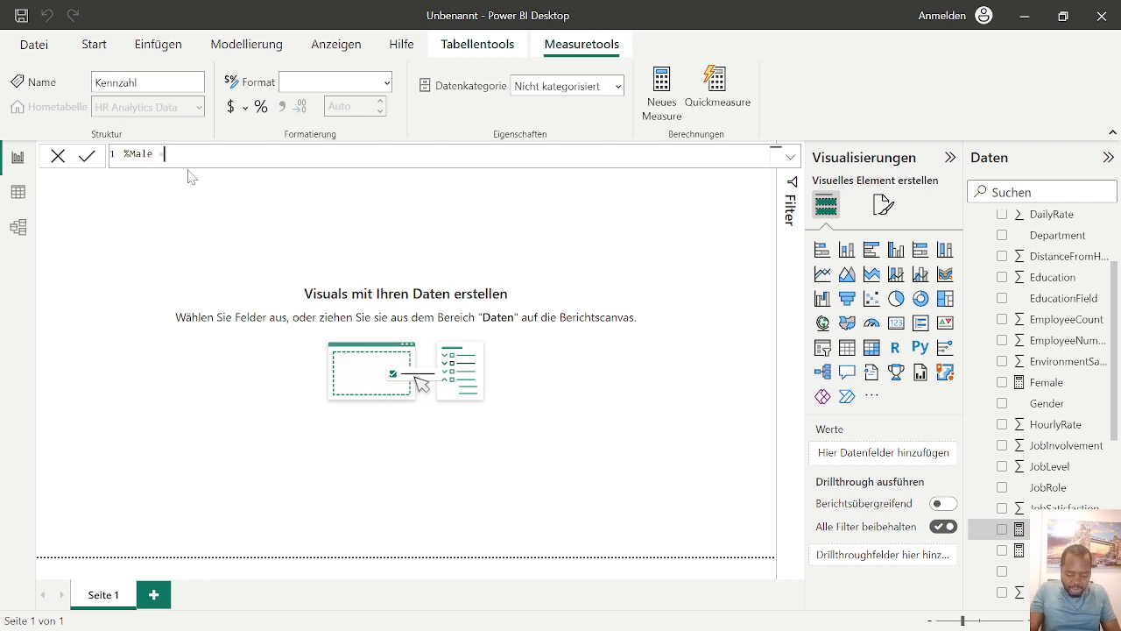
# Step: Start the %Male measure's formula with the DIVIDE function, using [Male] as its numerator
pyautogui.write('di')
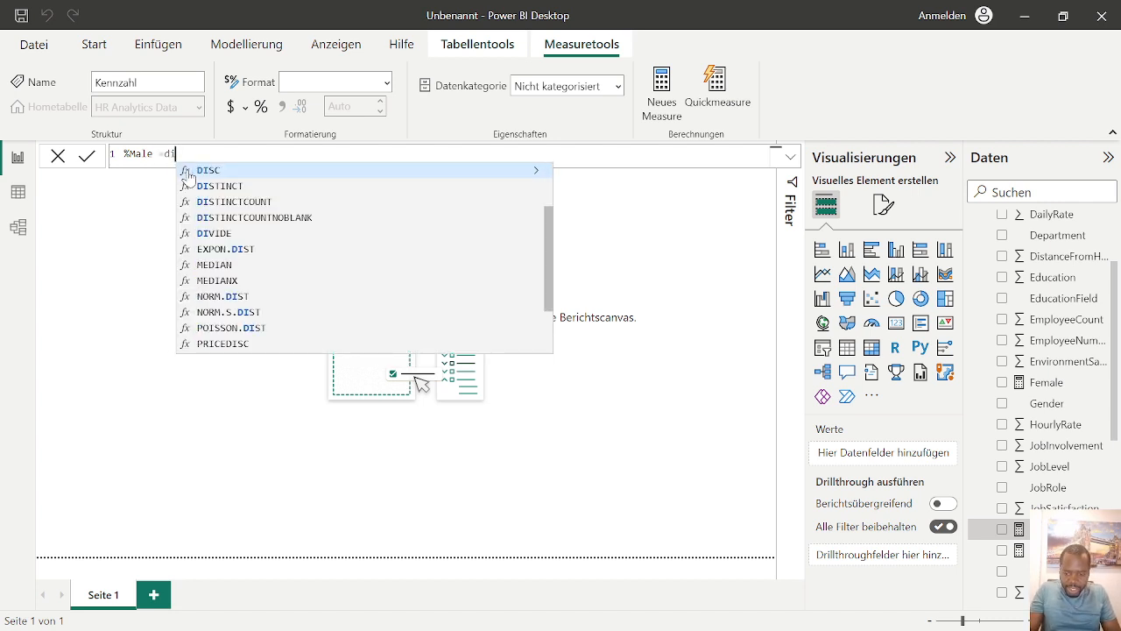
pyautogui.write('v')
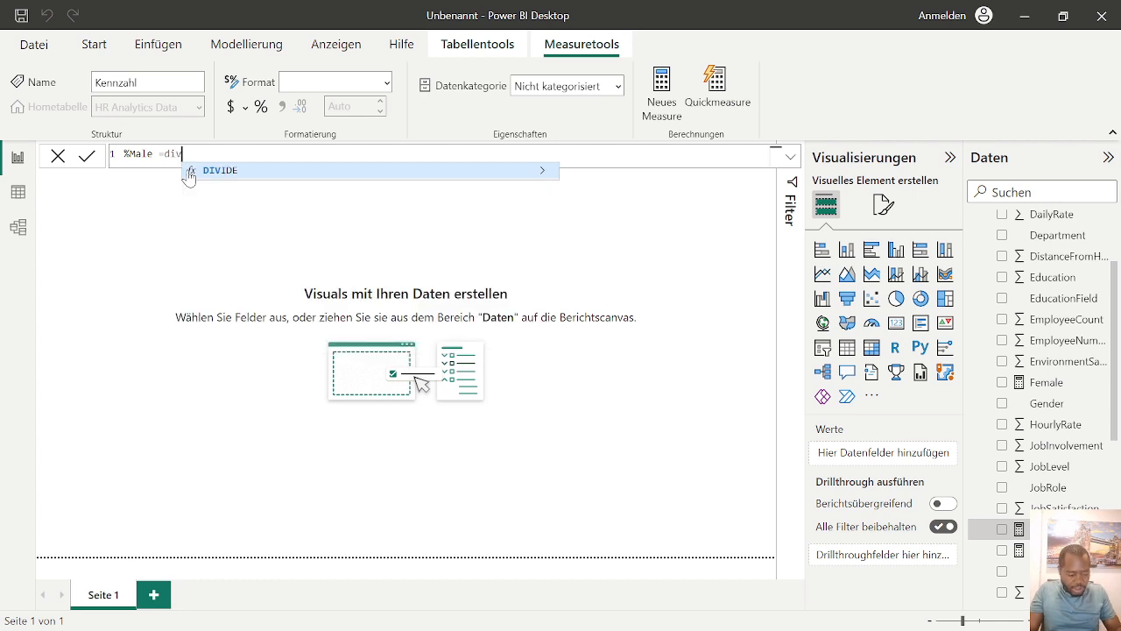
pyautogui.press('Tab')
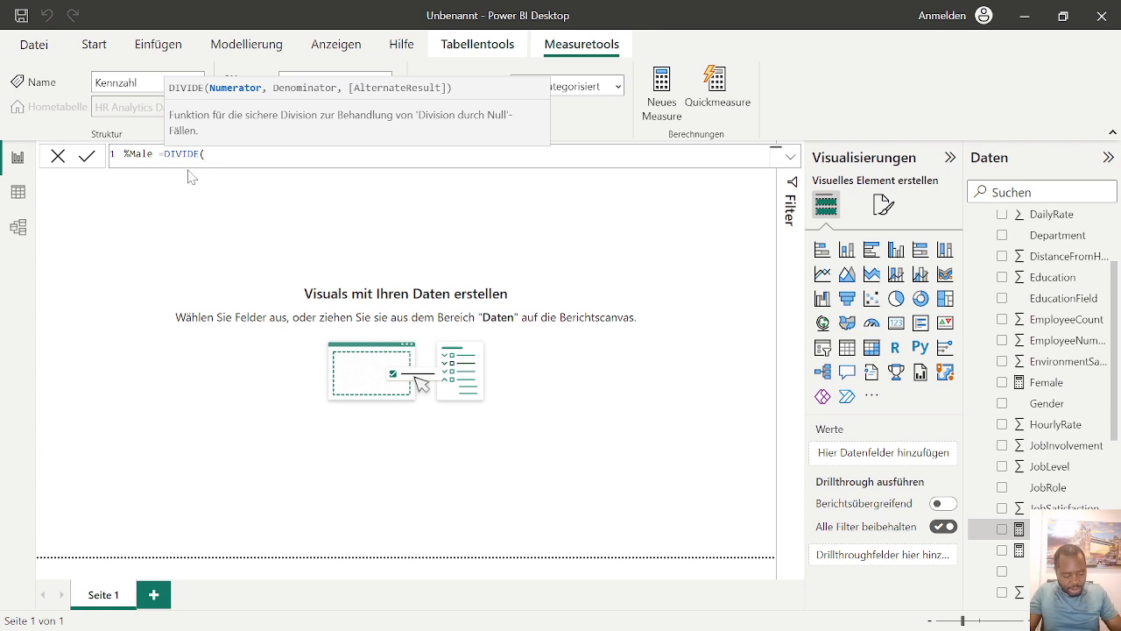
pyautogui.press('BackSpace')
pyautogui.write('(')
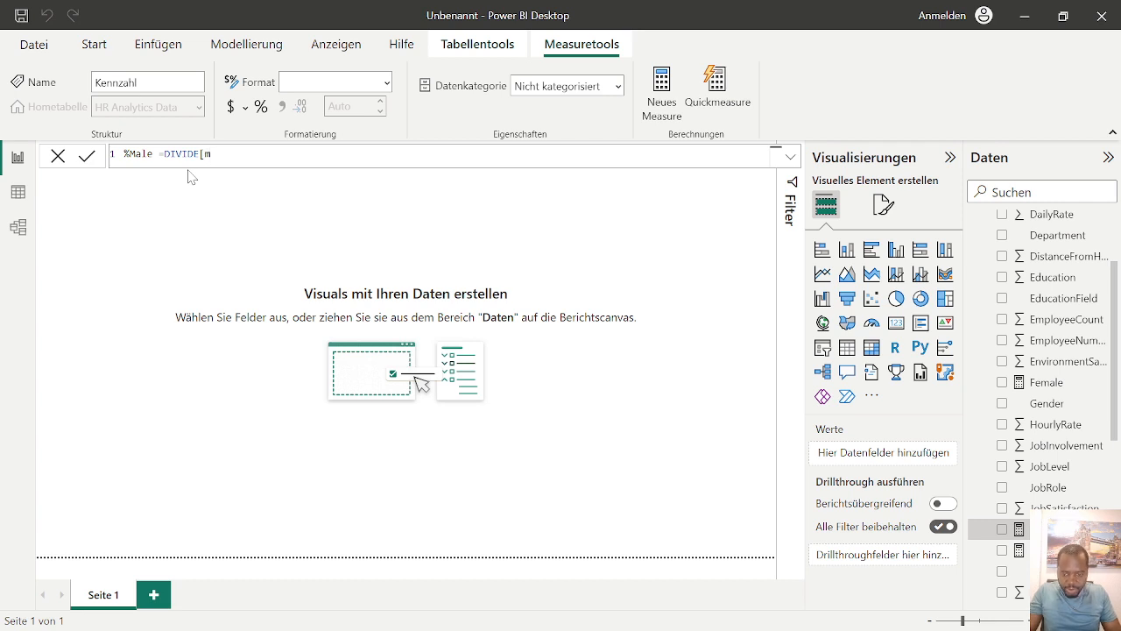
pyautogui.write('m')
pyautogui.press('BackSpace')
pyautogui.press('BackSpace')
pyautogui.write('(')
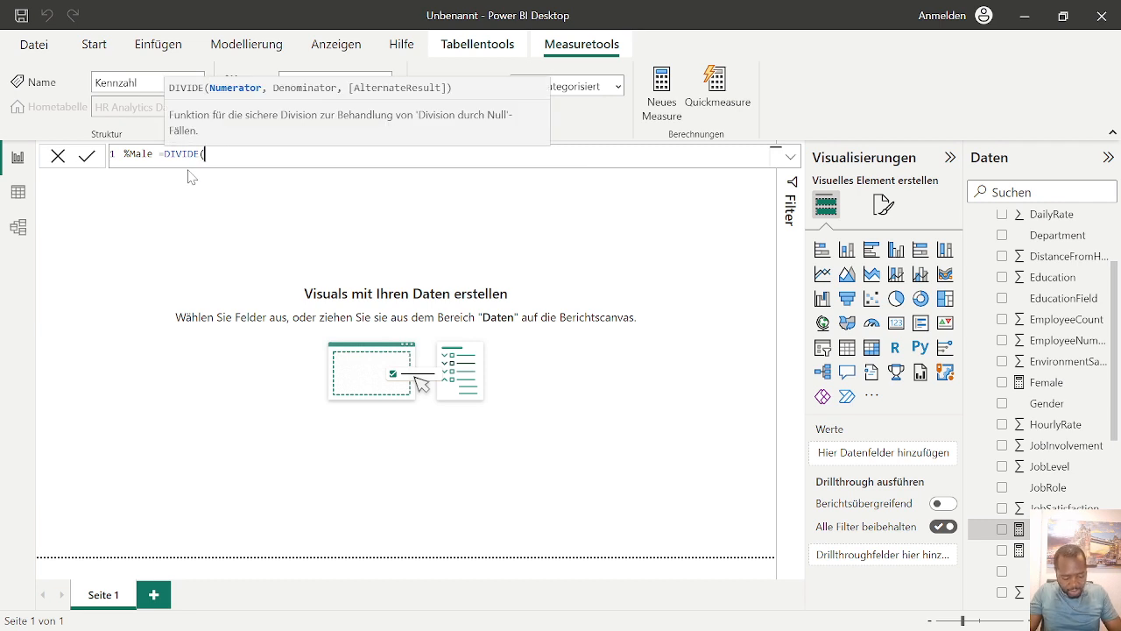
pyautogui.write('[')
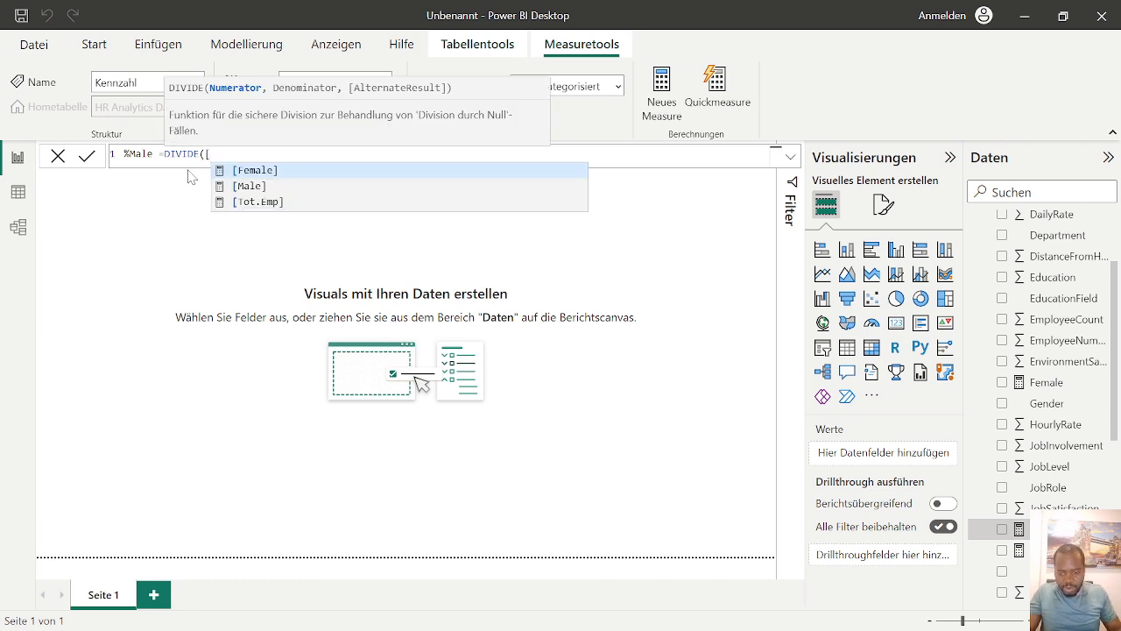
pyautogui.press('Down')
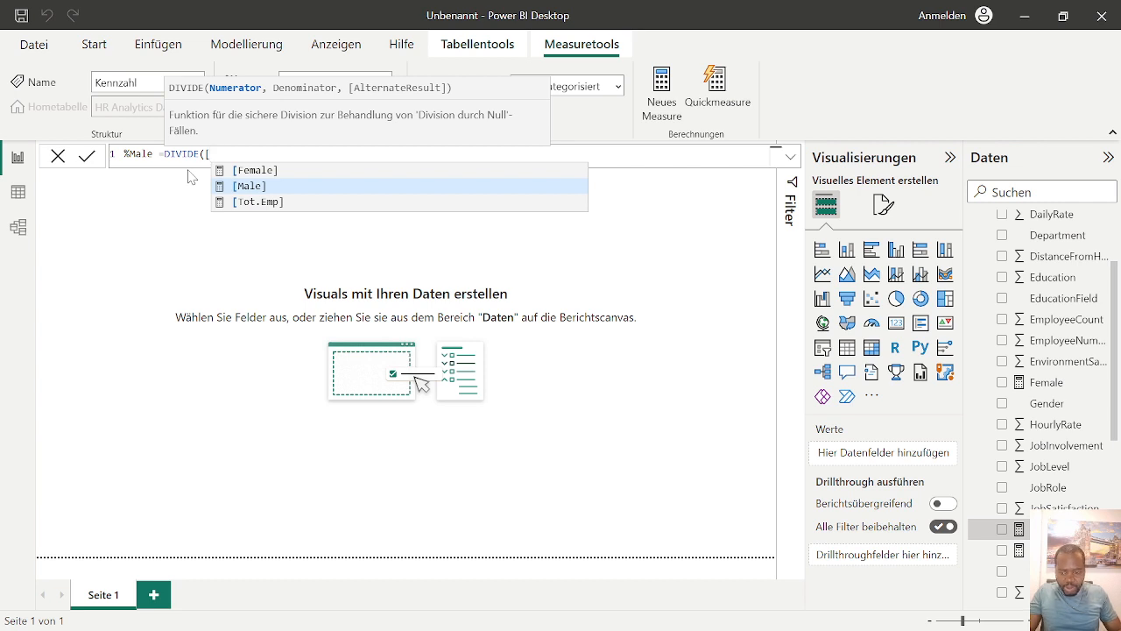
pyautogui.press('Tab')
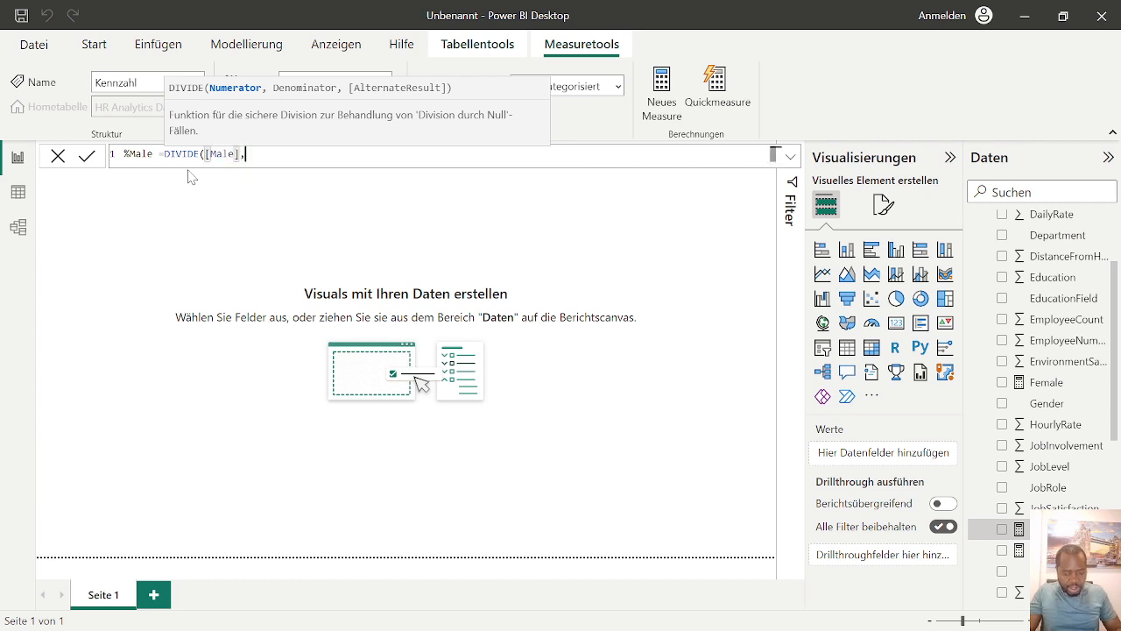
pyautogui.write(',')
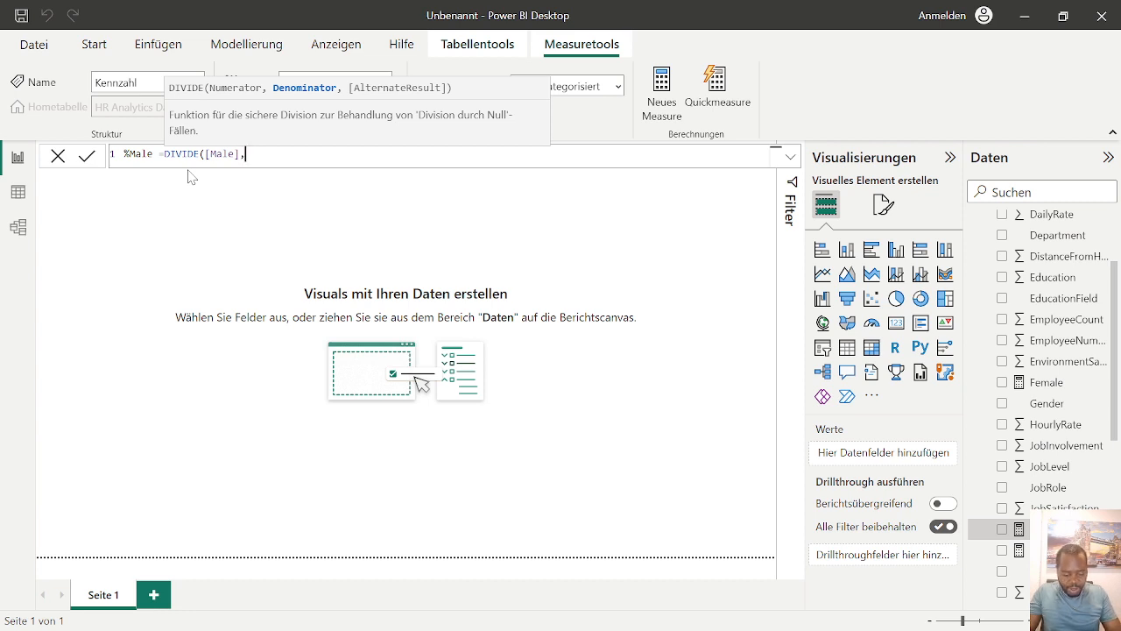
# Step: Complete the %Male formula with [Tot.Emp] as the denominator and a closing parenthesis
pyautogui.write('[')
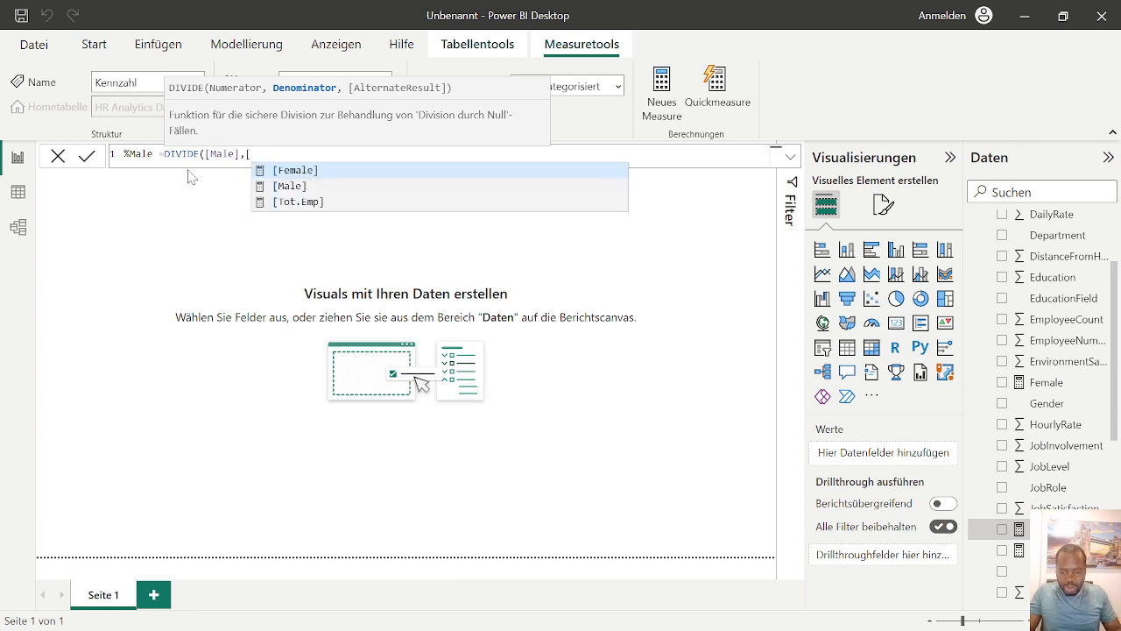
pyautogui.press('Down')
pyautogui.press('Down')
pyautogui.press('Tab')
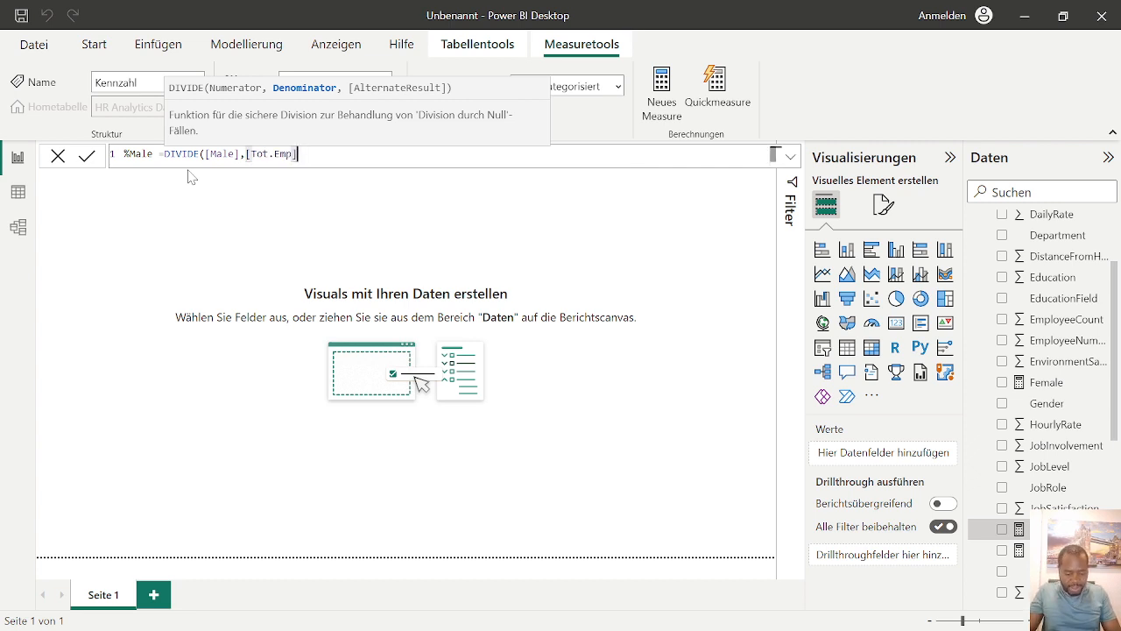
pyautogui.write(')')
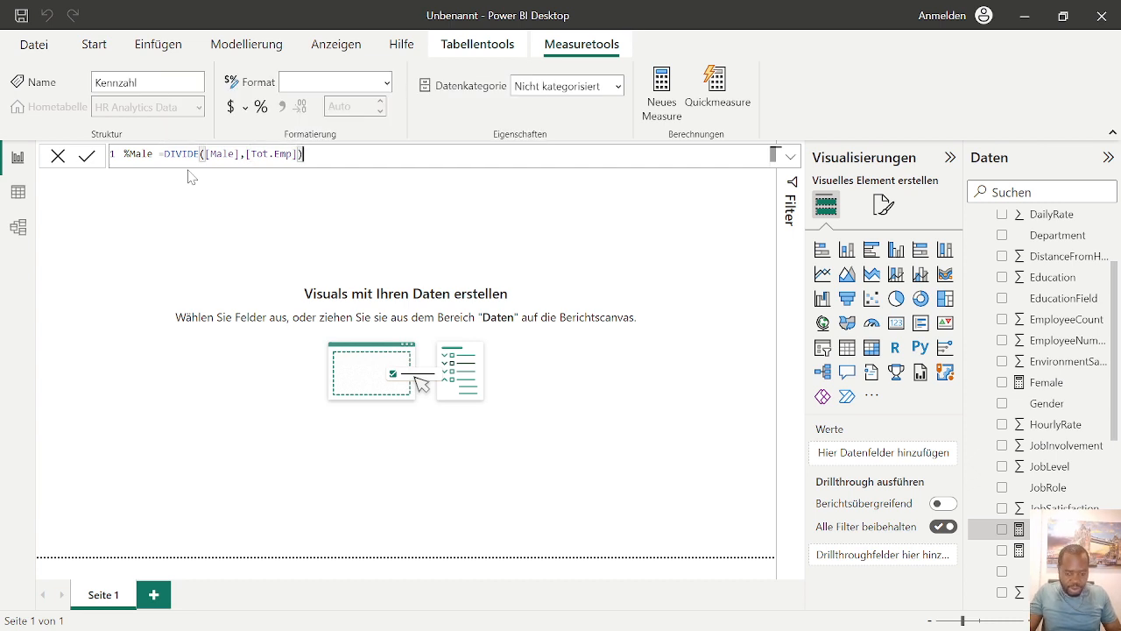
# Step: Commit the %Male measure and set its number of decimal places to 0
pyautogui.click(262, 107)
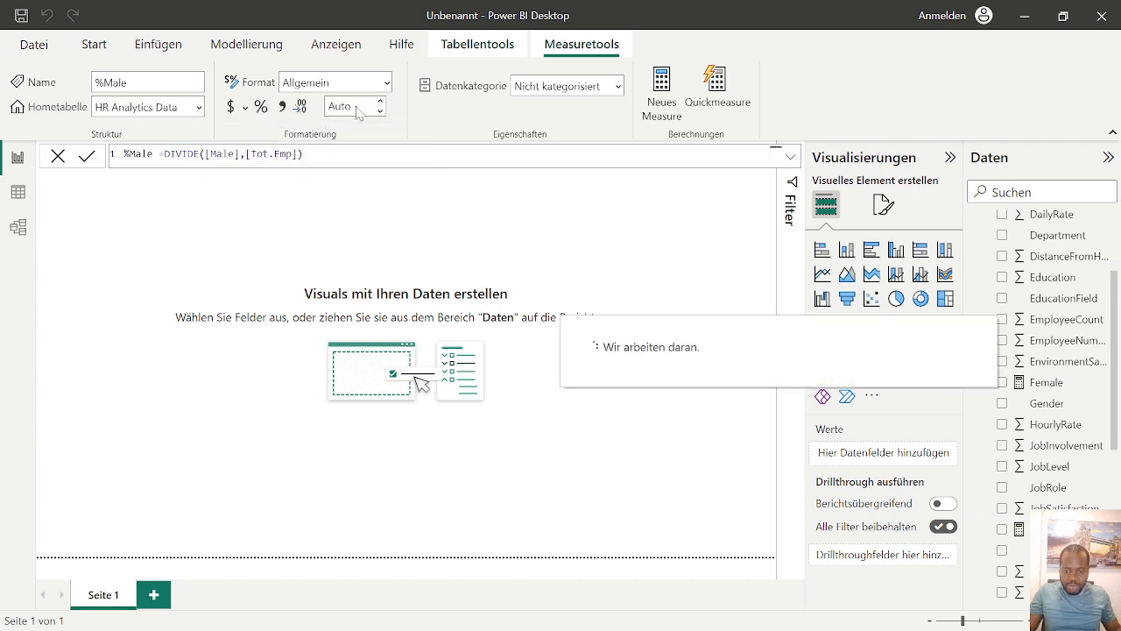
pyautogui.click(354, 105)
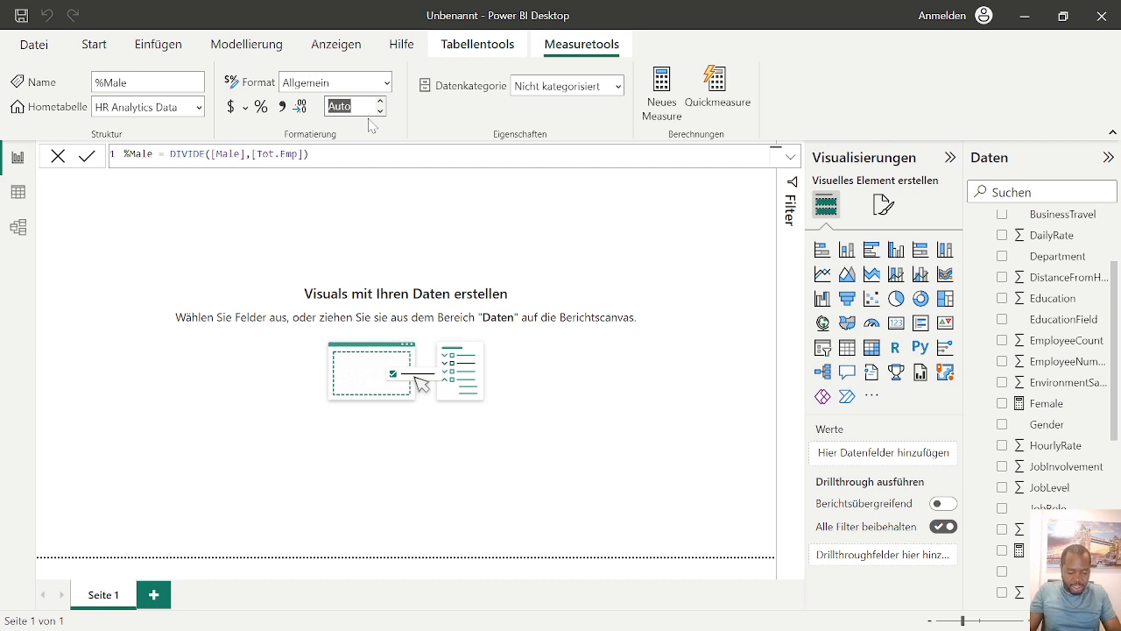
pyautogui.write('0')
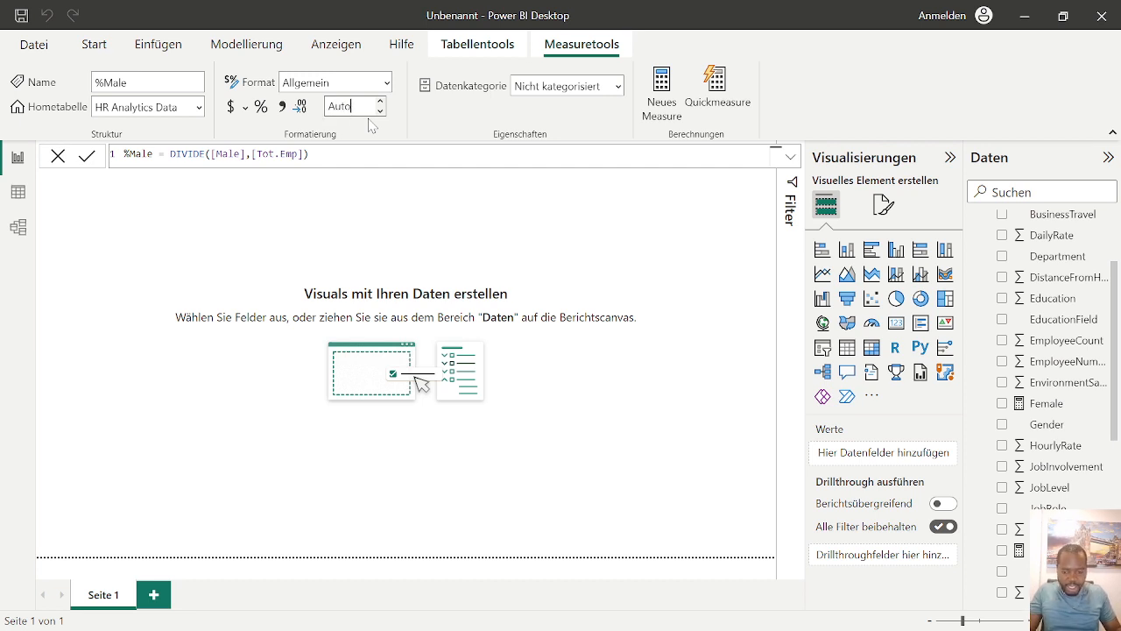
pyautogui.press('Return')
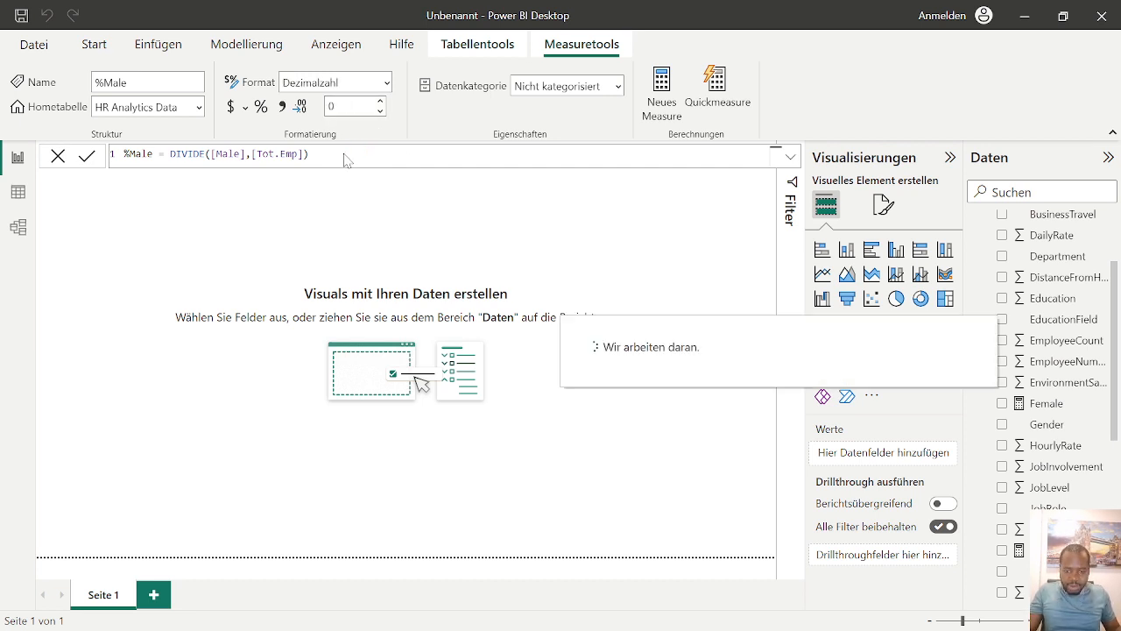
pyautogui.click(325, 201)
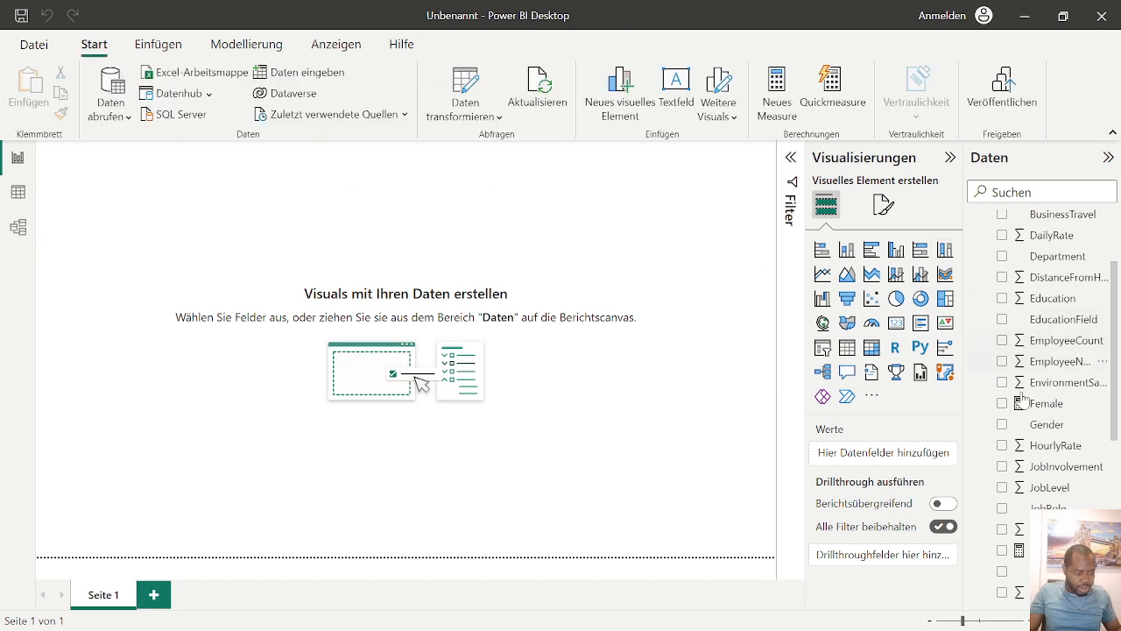
# Step: Add a new measure to the All Measures table and name it "%Female" in its formula
pyautogui.scroll(3, 1048, 412)
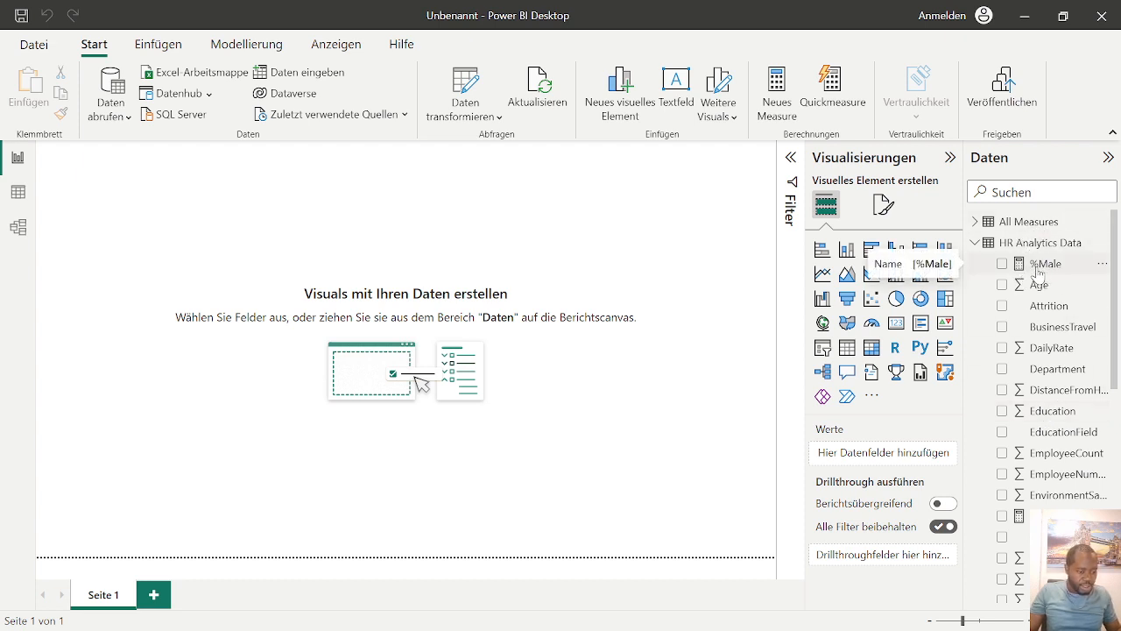
pyautogui.click(777, 94)
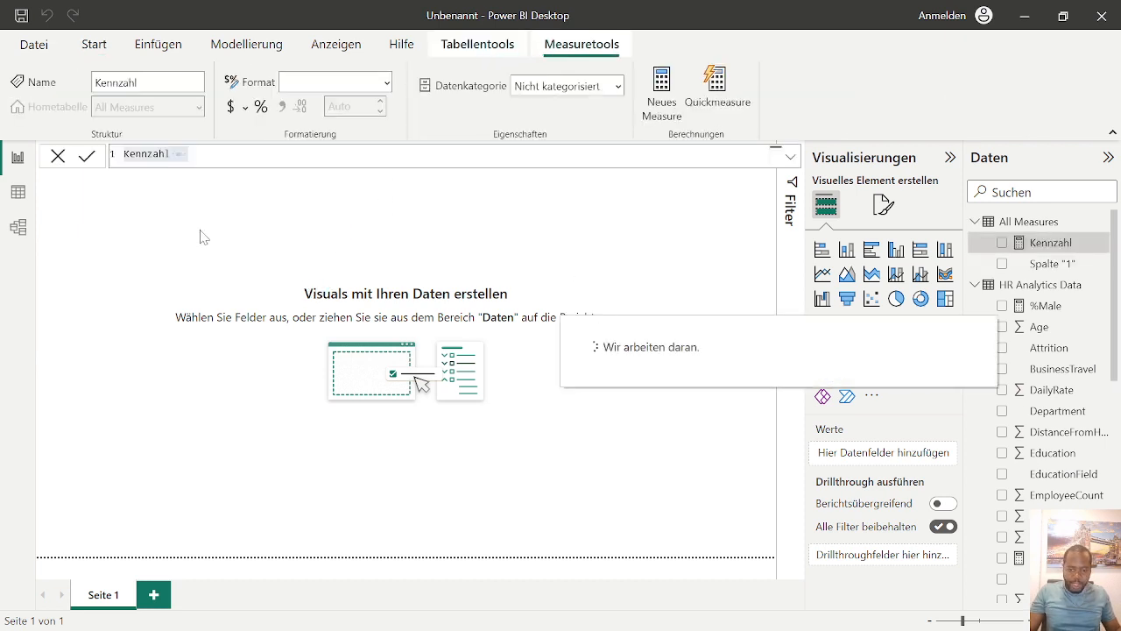
pyautogui.click(186, 154)
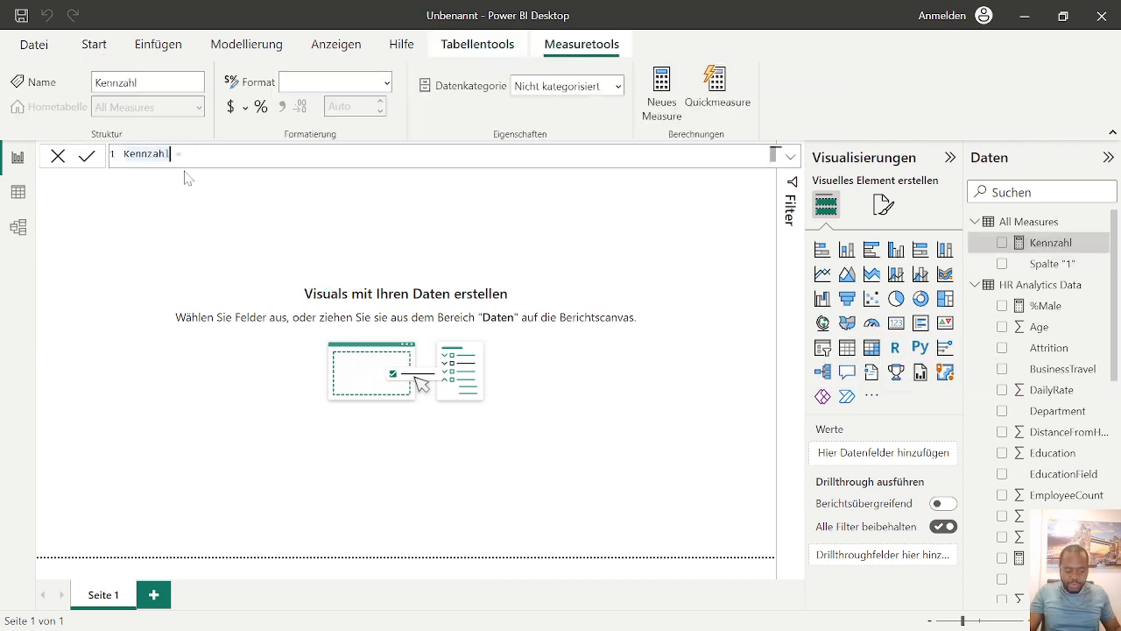
pyautogui.press('BackSpace')
pyautogui.press('BackSpace')
pyautogui.press('BackSpace')
pyautogui.press('BackSpace')
pyautogui.press('BackSpace')
pyautogui.press('BackSpace')
pyautogui.press('BackSpace')
pyautogui.press('BackSpace')
pyautogui.press('BackSpace')
pyautogui.press('BackSpace')
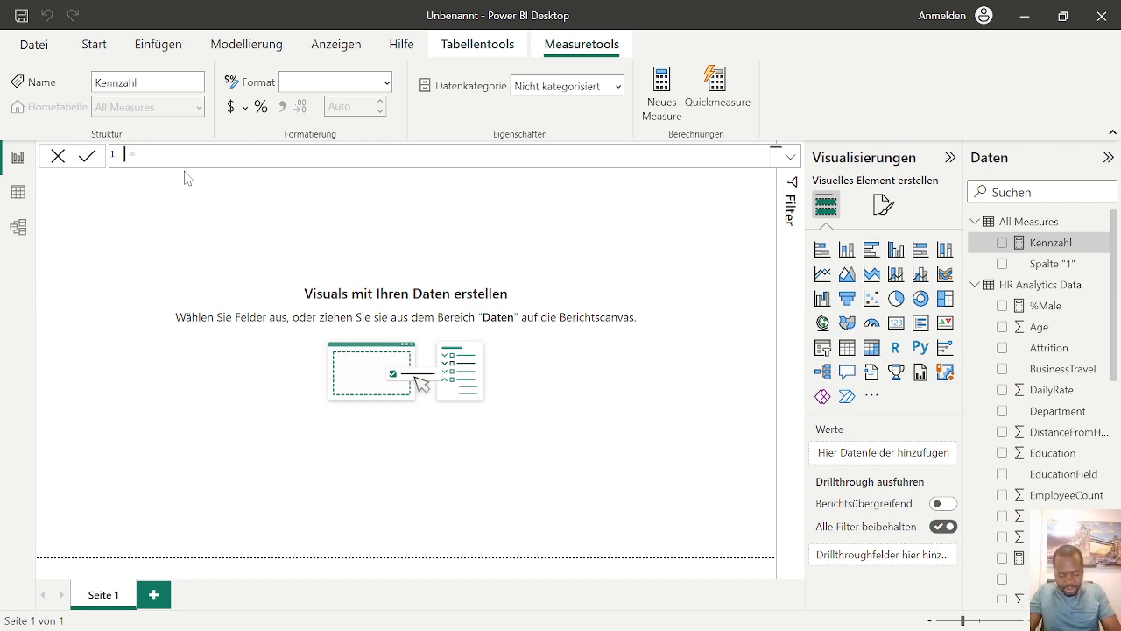
pyautogui.write('%Fe ')
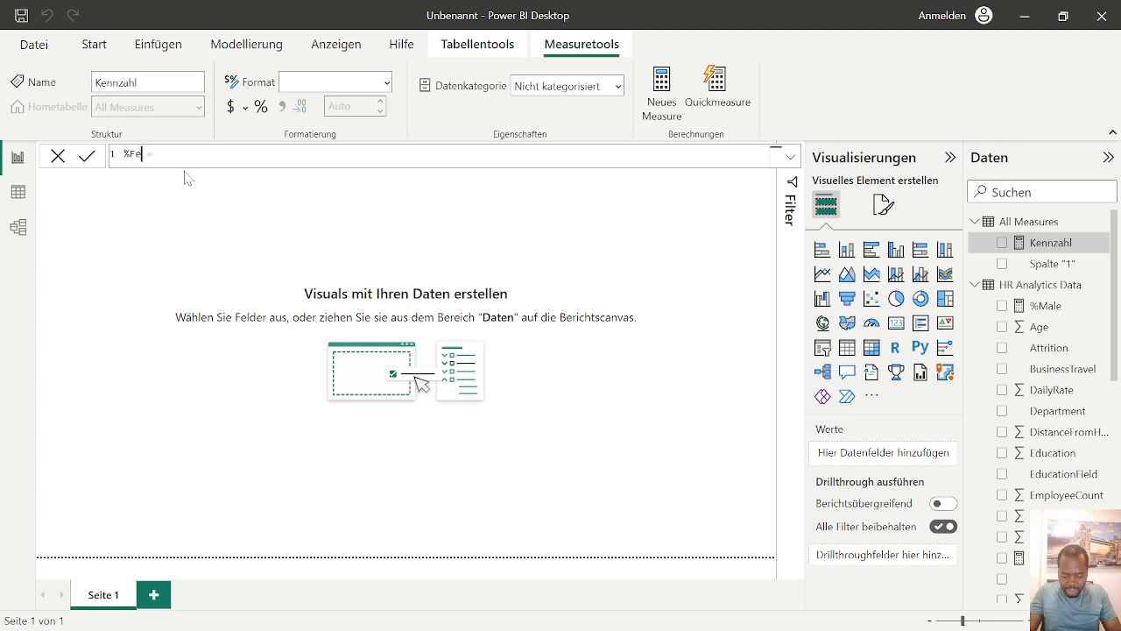
pyautogui.write('mal')
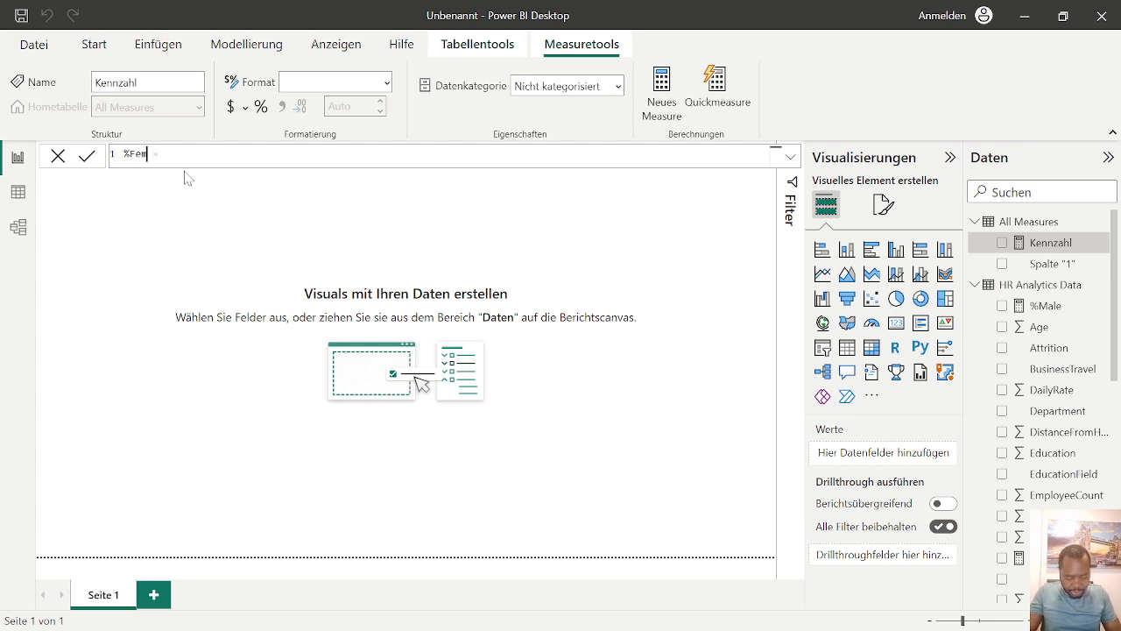
pyautogui.write('e')
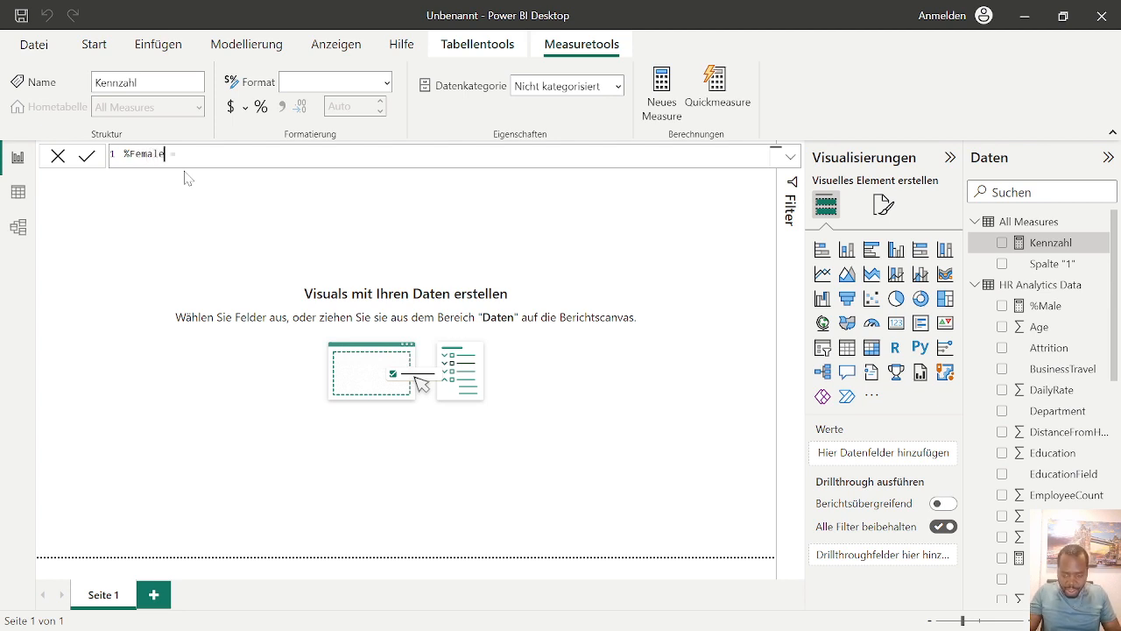
pyautogui.write(' = ')
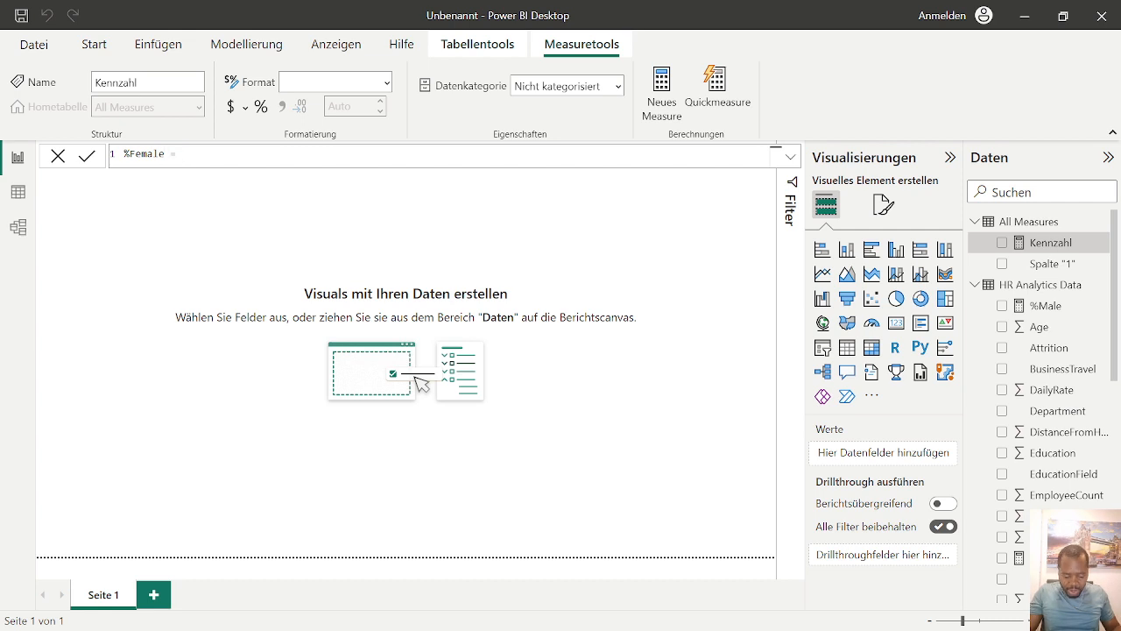
# Step: Start the %Female measure's formula with the DIVIDE function, using [Female] as its numerator
pyautogui.write('d')
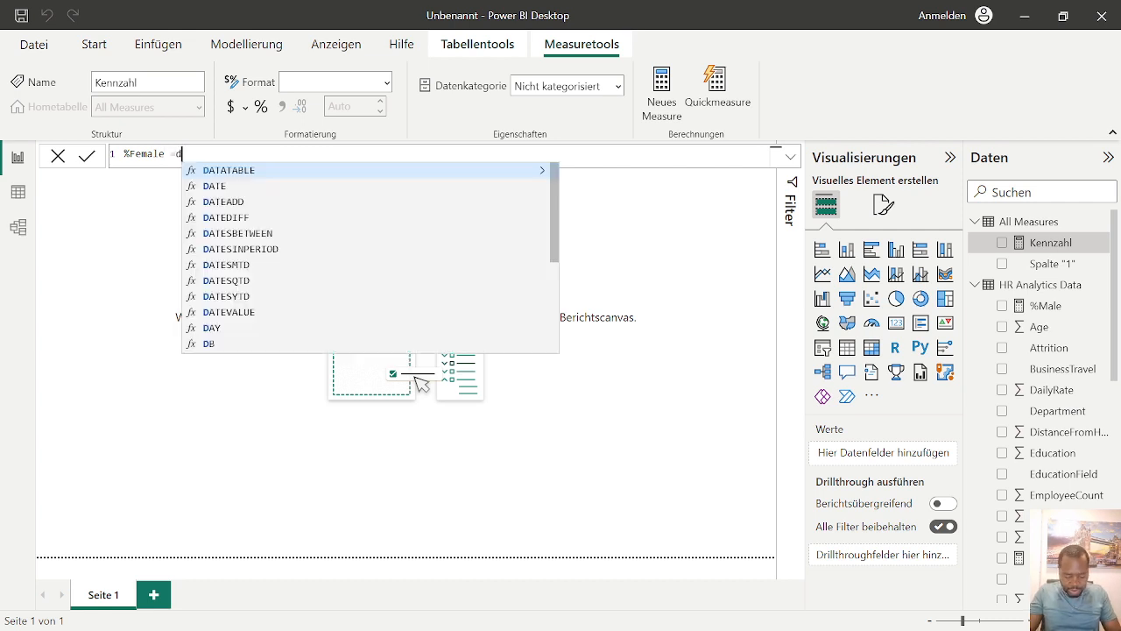
pyautogui.write('ivi')
pyautogui.press('Tab')
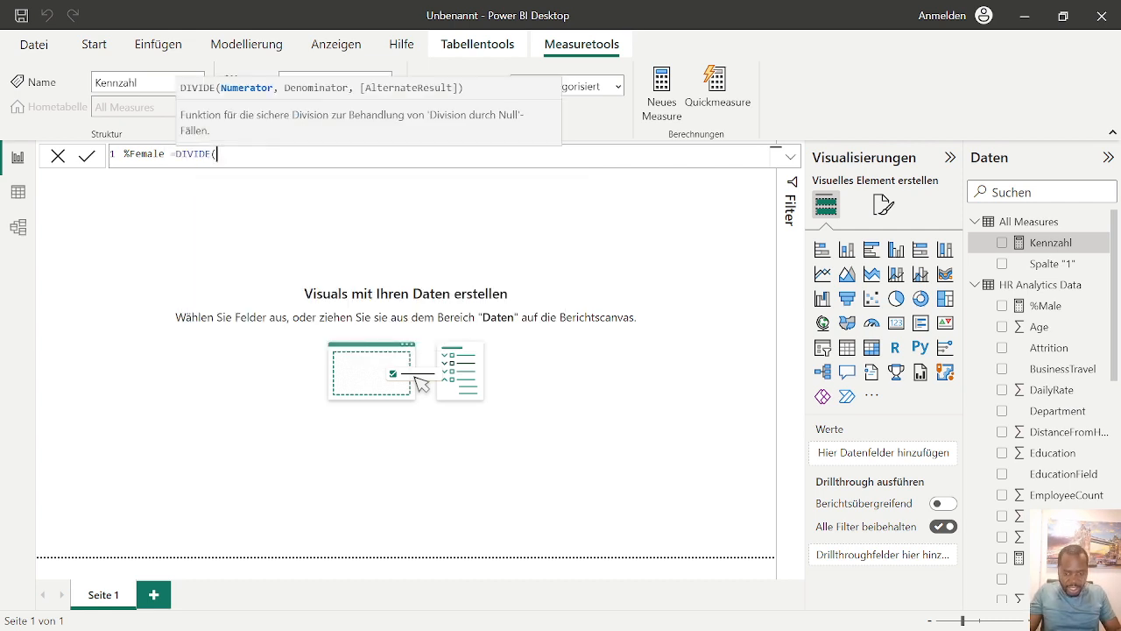
pyautogui.write('[')
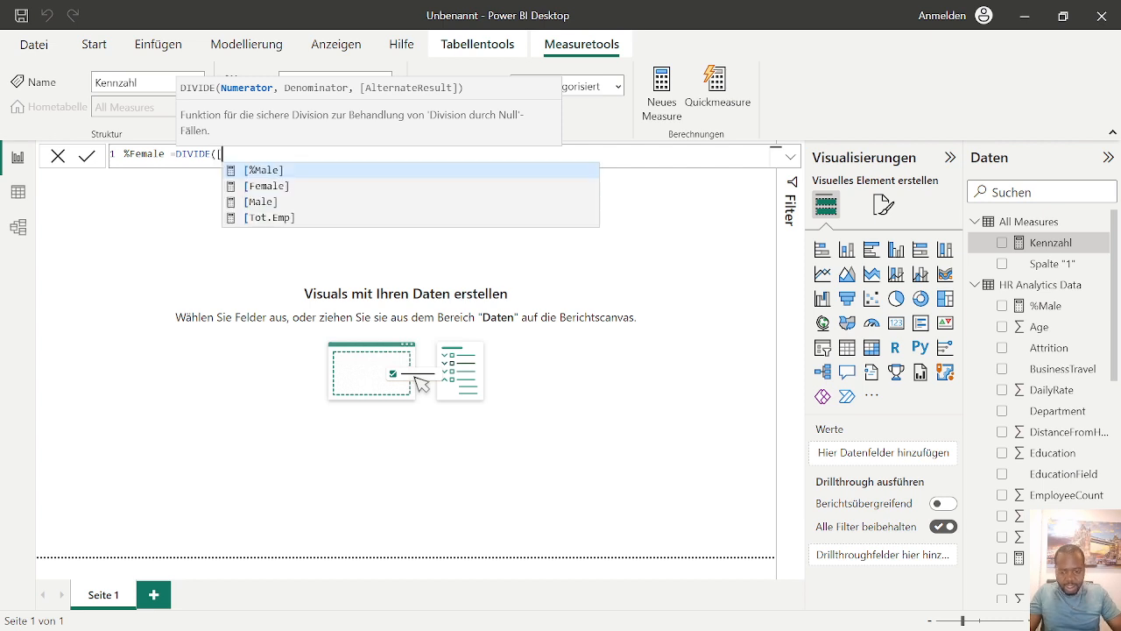
pyautogui.press('Down')
pyautogui.press('Down')
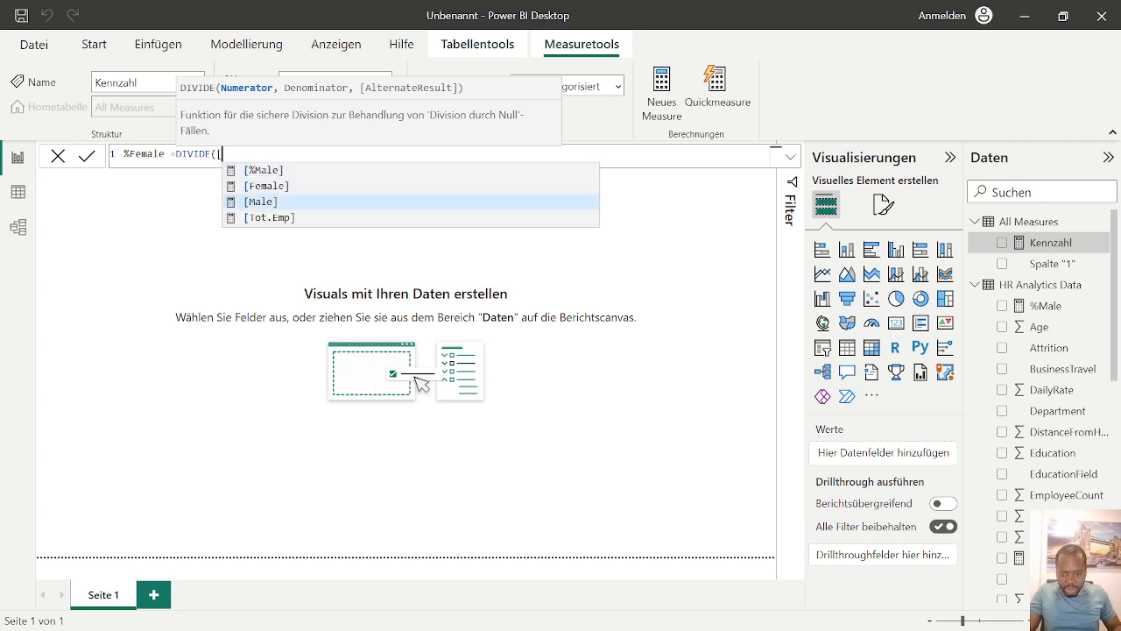
pyautogui.press('Up')
pyautogui.press('Tab')
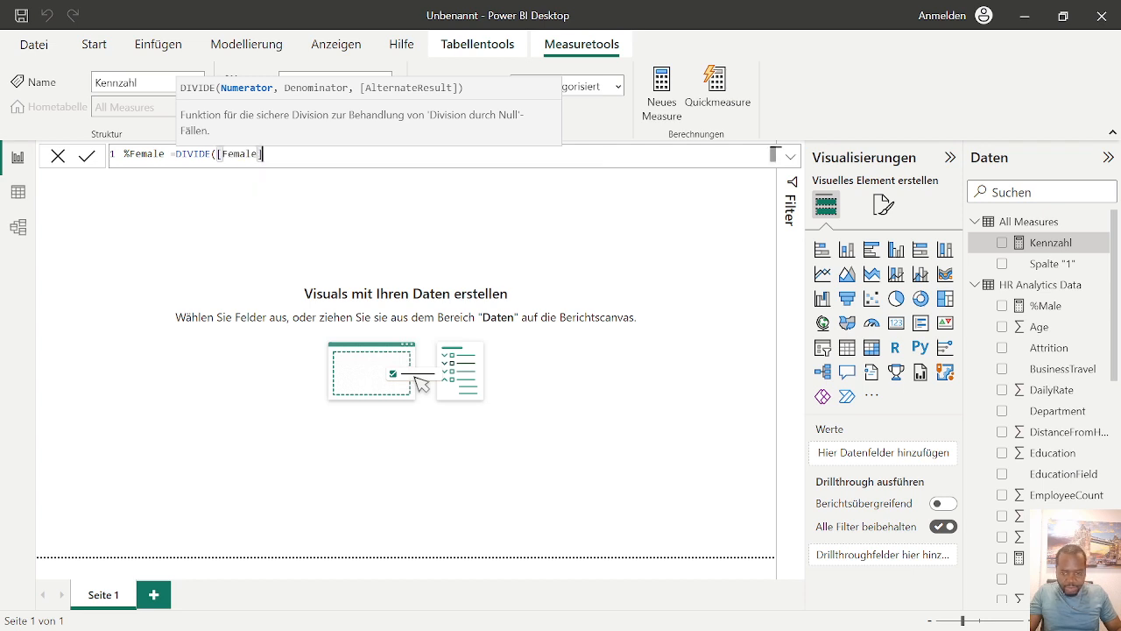
# Step: Complete the %Female formula with [Tot.Emp] as the denominator and a closing parenthesis
pyautogui.write(',')
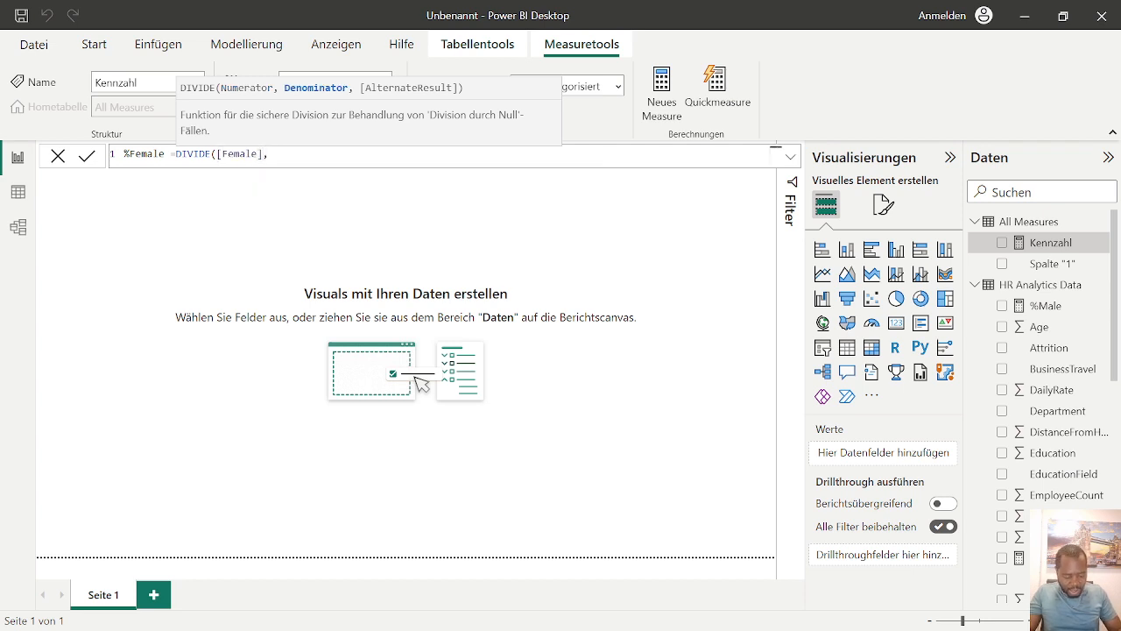
pyautogui.write('[')
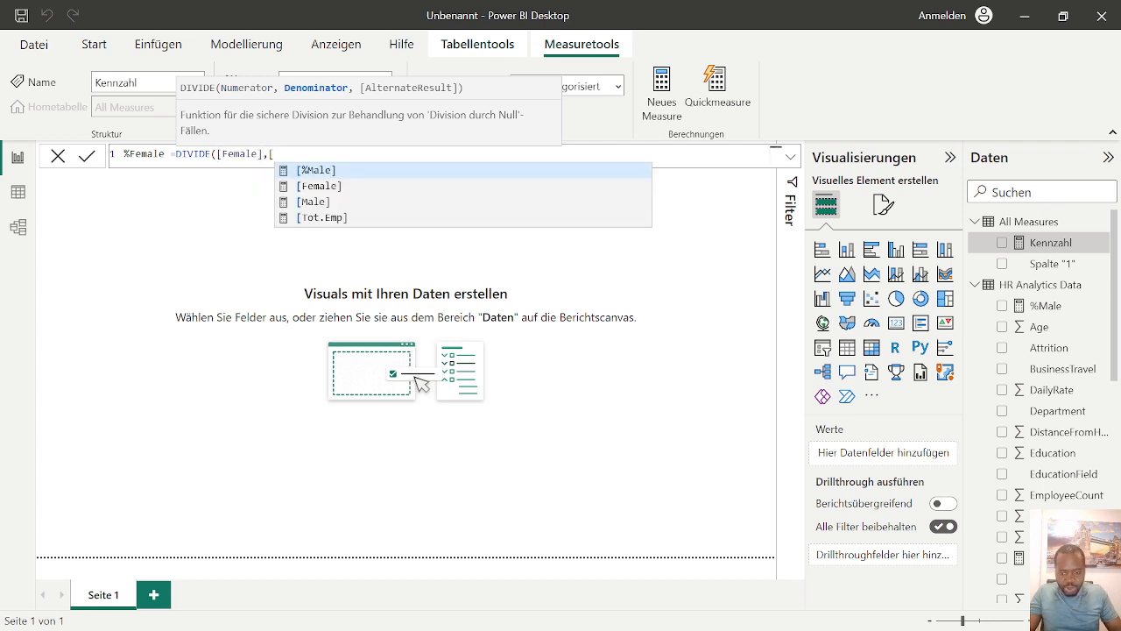
pyautogui.press('Down')
pyautogui.press('Down')
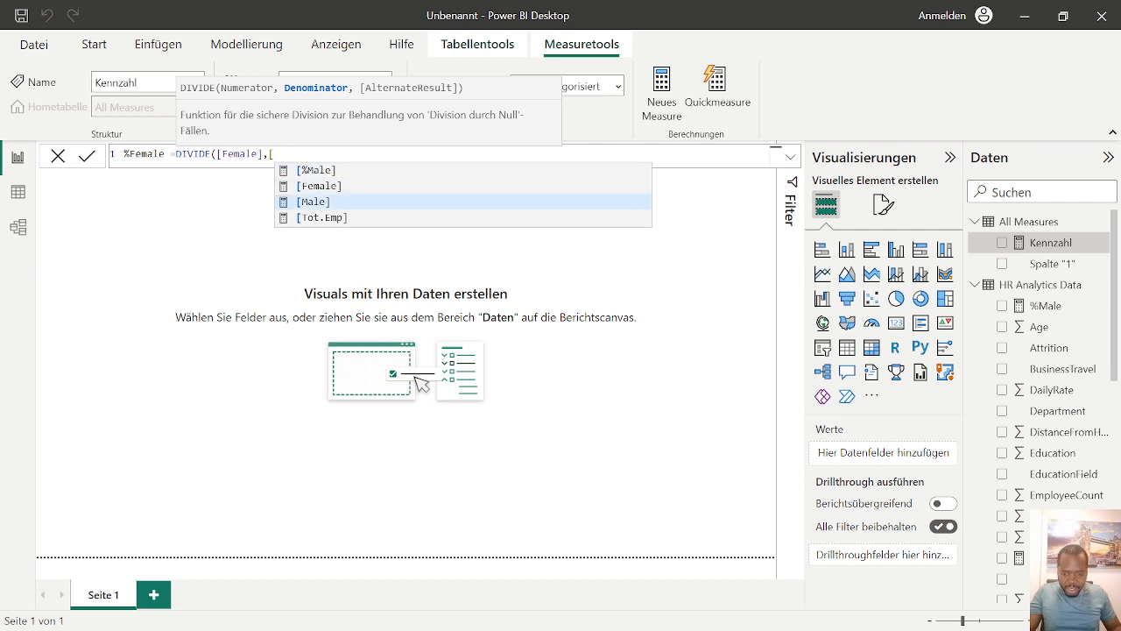
pyautogui.press('Down')
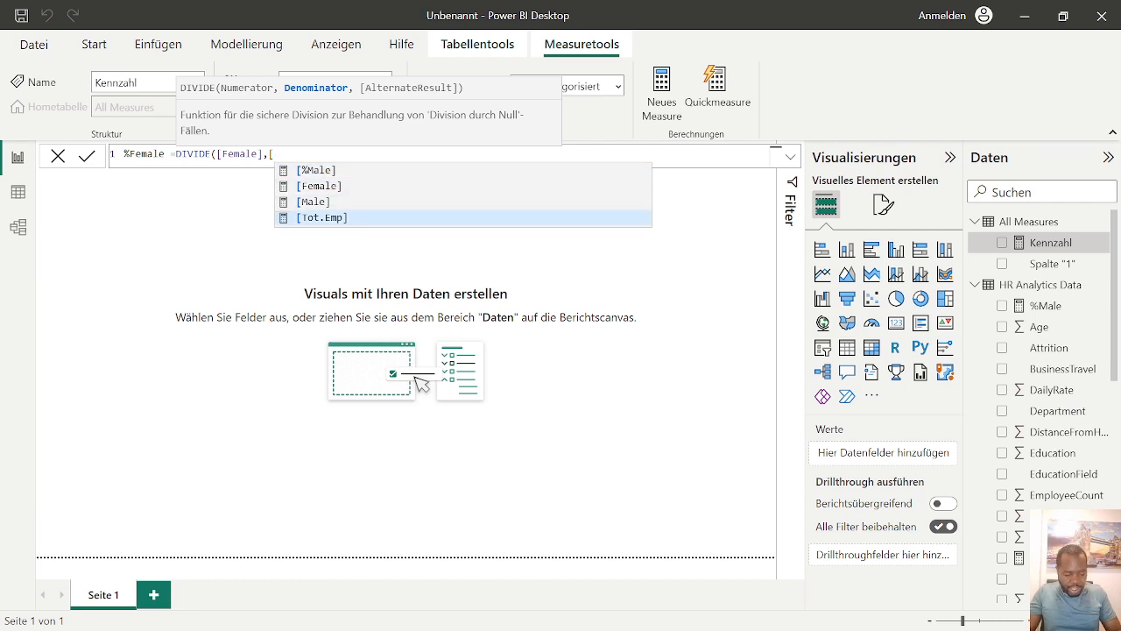
pyautogui.press('Tab')
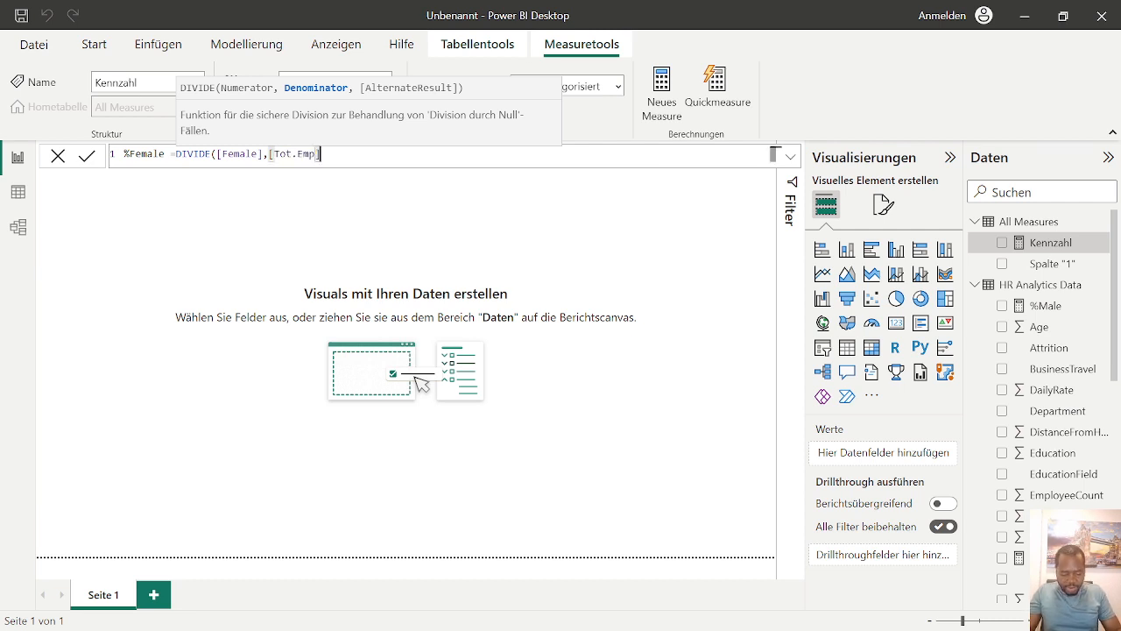
pyautogui.write(')')
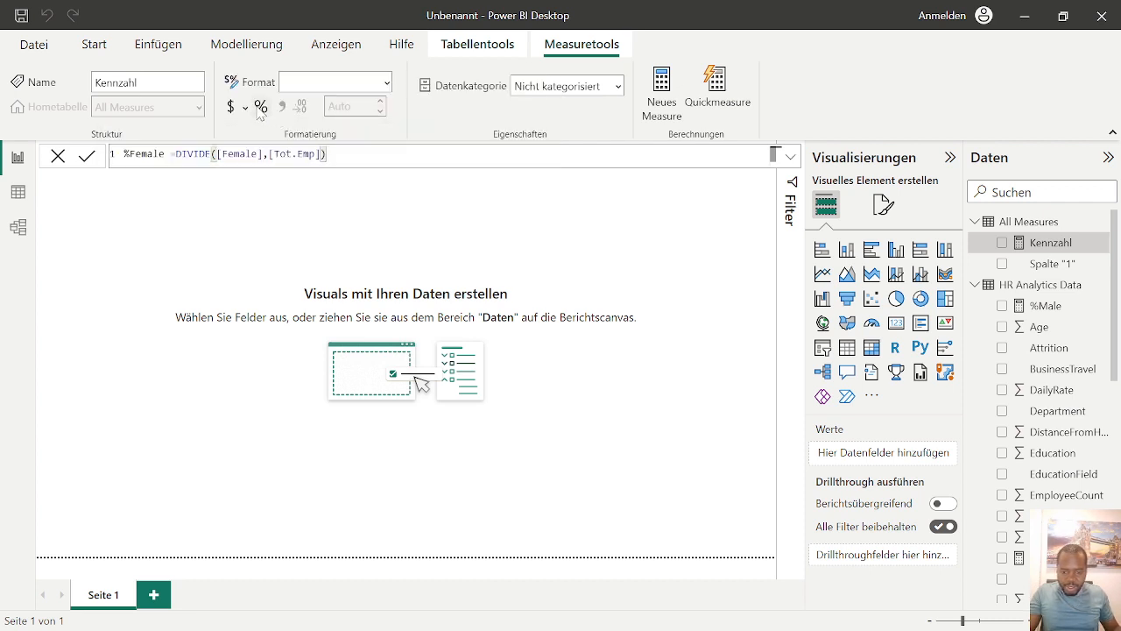
# Step: Commit the %Female measure and set its number of decimal places to 0
pyautogui.press('Return')
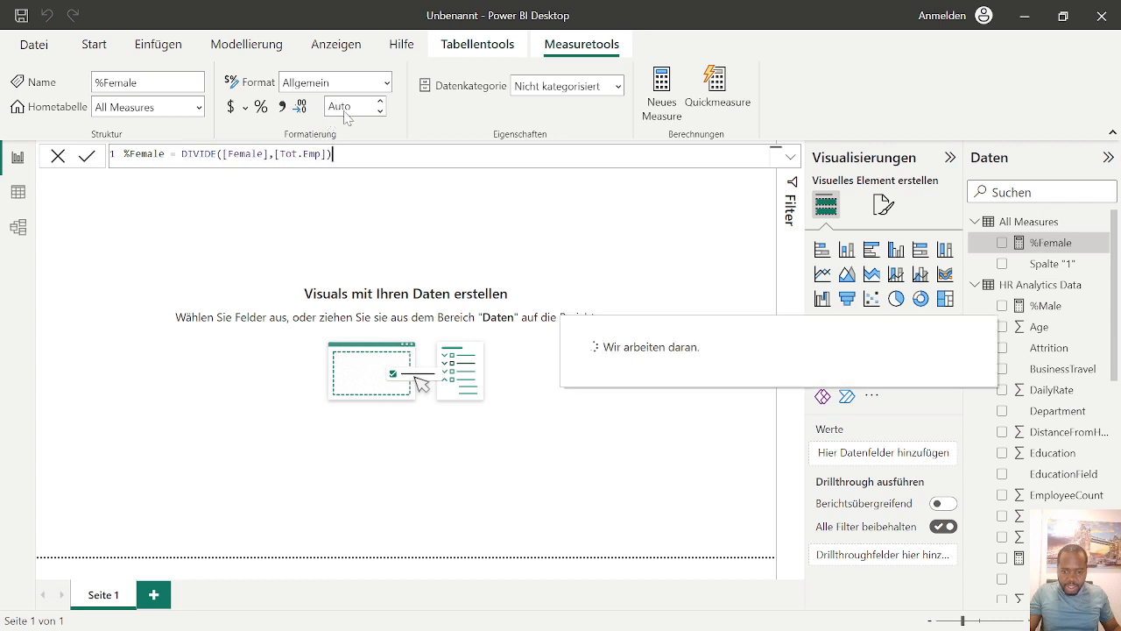
pyautogui.click(340, 106)
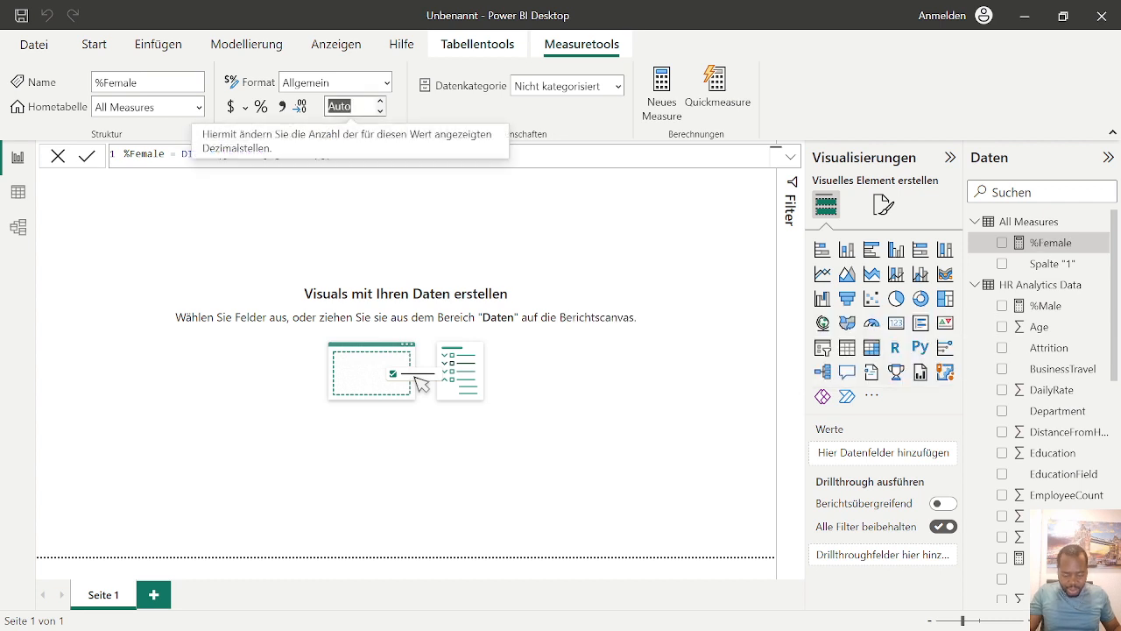
pyautogui.write('0')
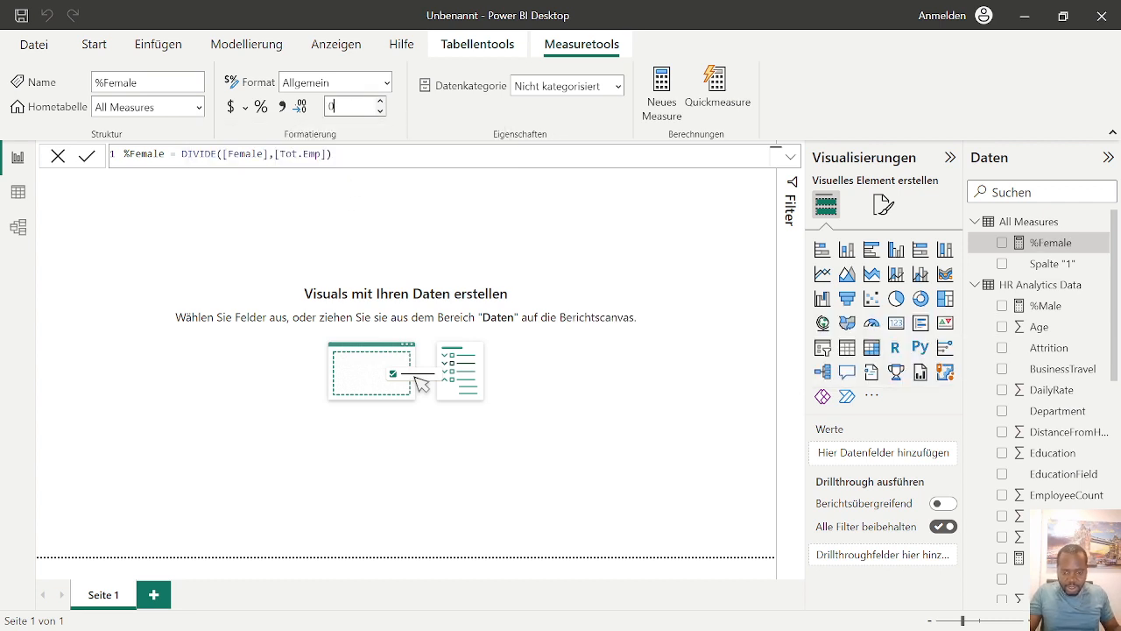
pyautogui.click(353, 156)
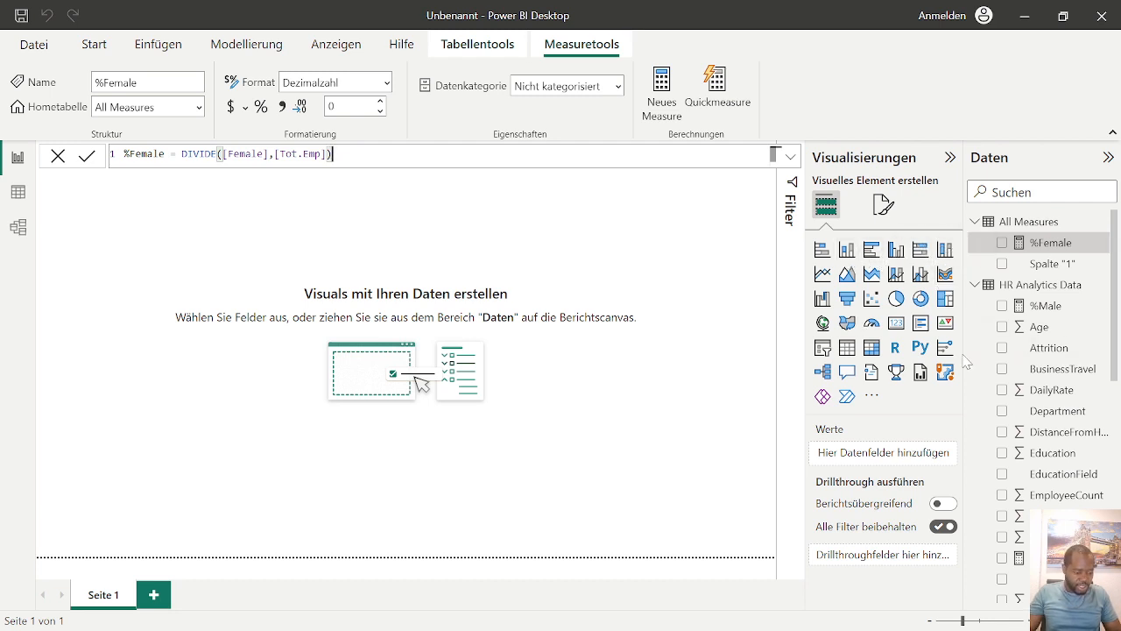
# Step: Show the Tot.Emp measure as a card on the report page and shrink it to about 187 wide by 151 high
pyautogui.scroll(-5, 1042, 359)
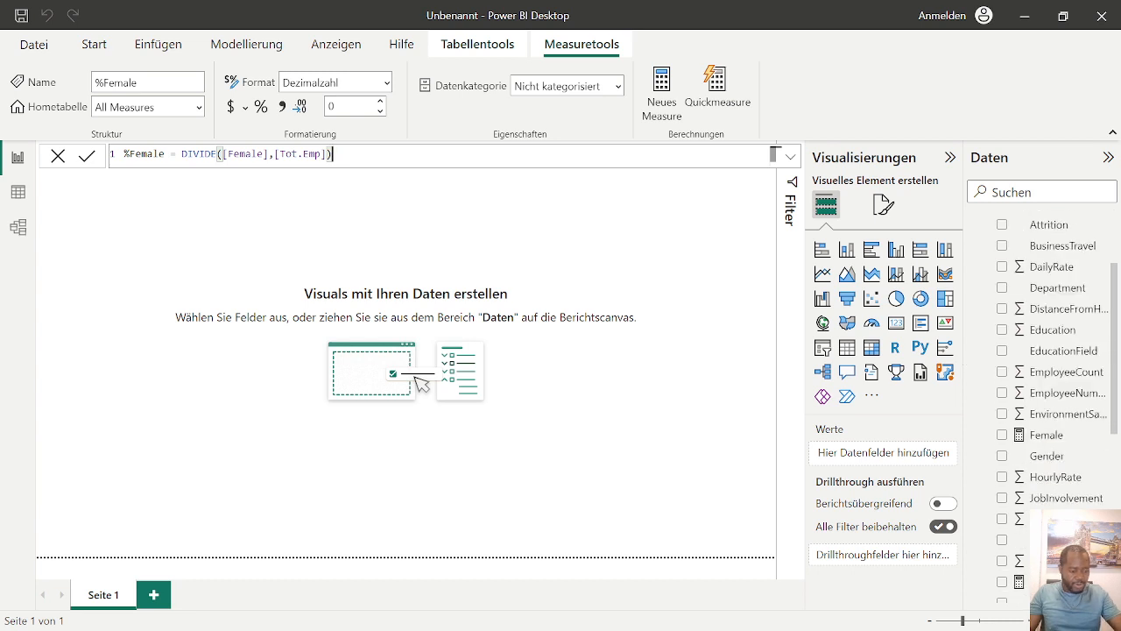
pyautogui.scroll(-7, 1042, 359)
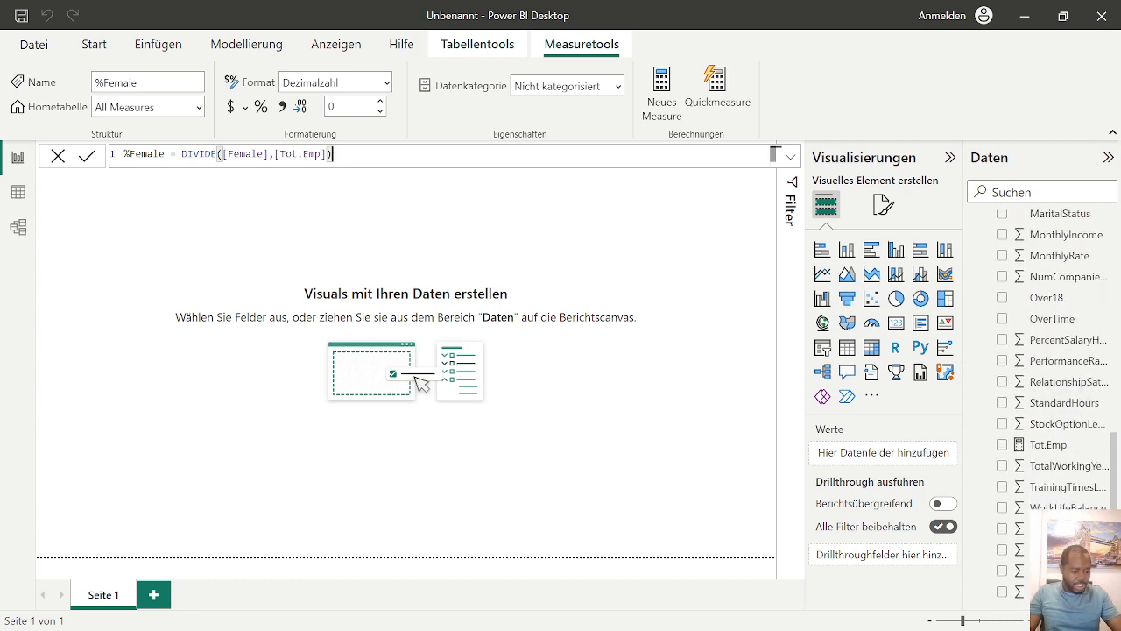
pyautogui.click(1002, 445)
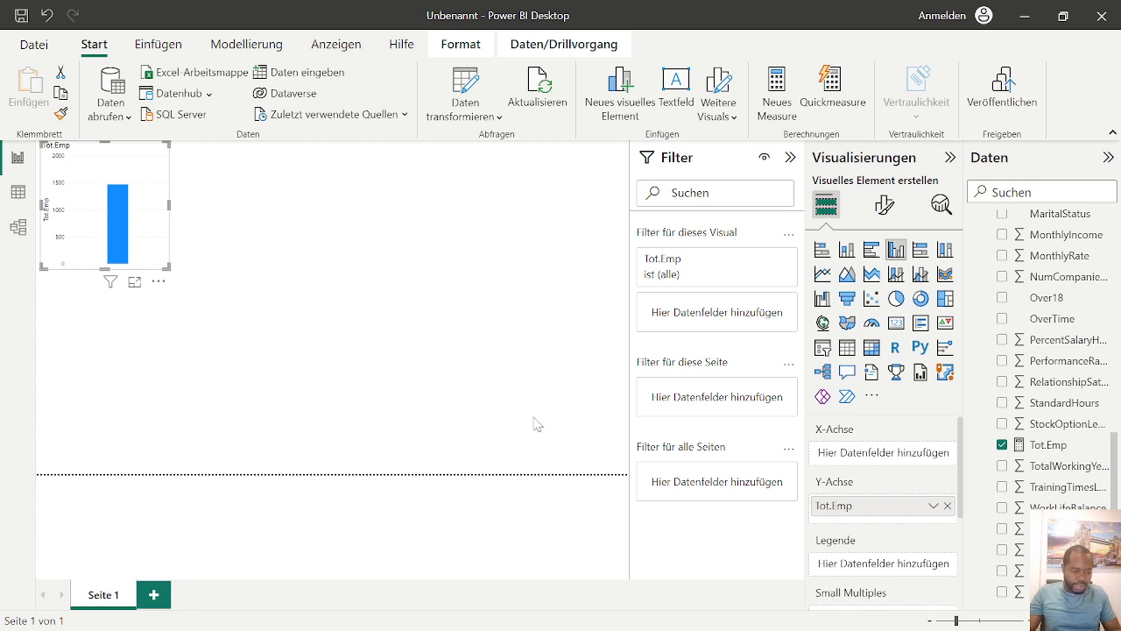
pyautogui.click(895, 323)
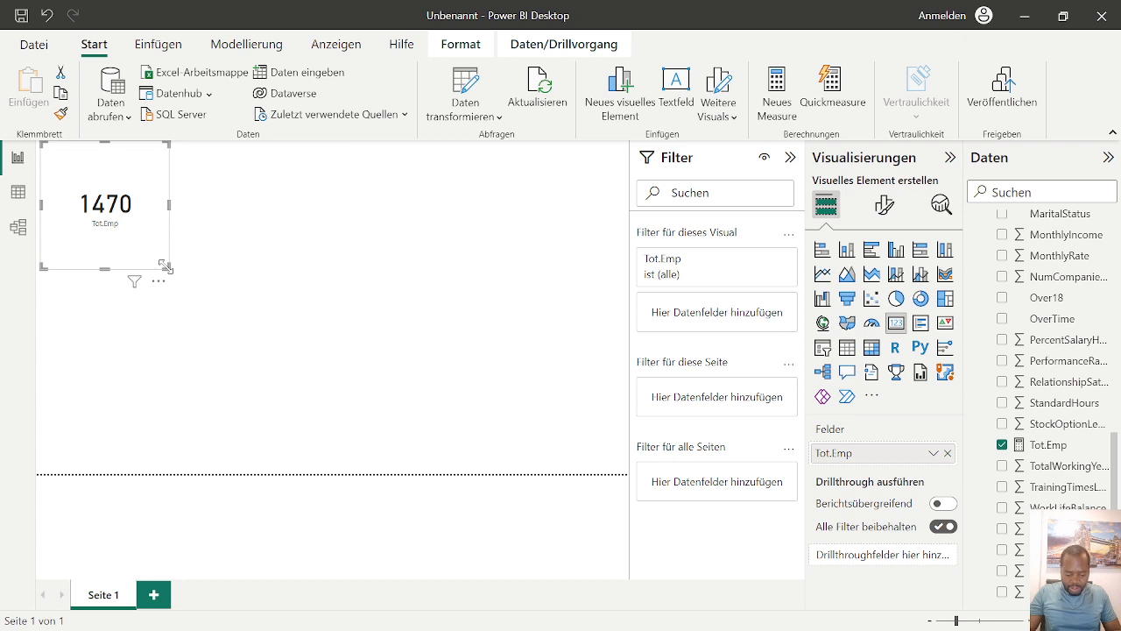
pyautogui.moveTo(165, 266); pyautogui.dragTo(127, 211)
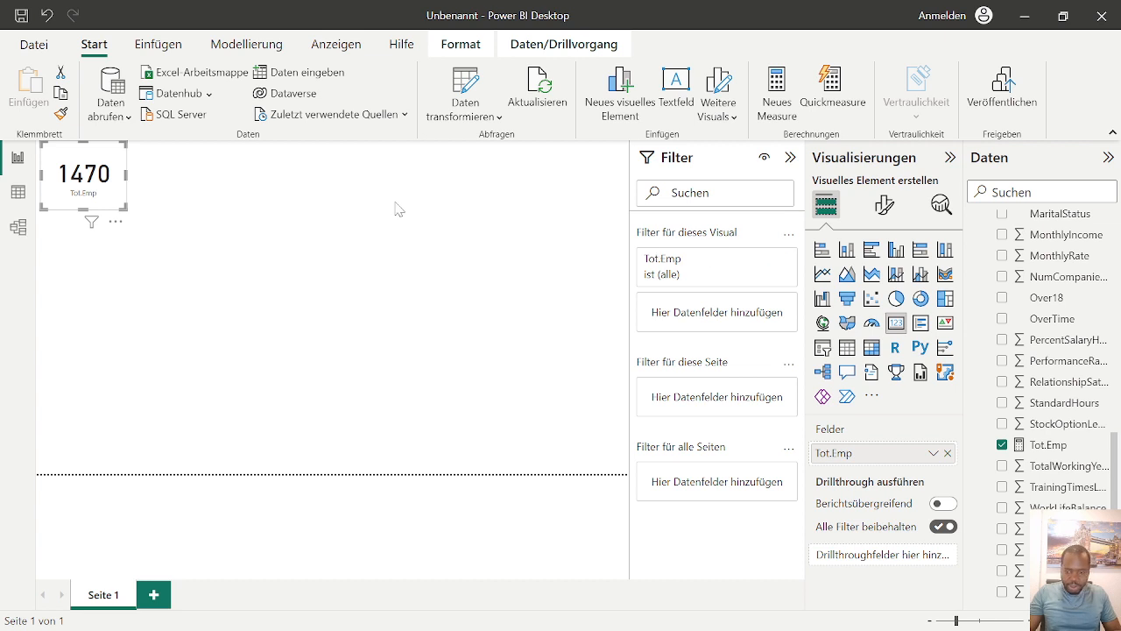
# Step: Examine the Tot.Emp card's general formatting options, including its size properties and title settings
pyautogui.click(882, 206)
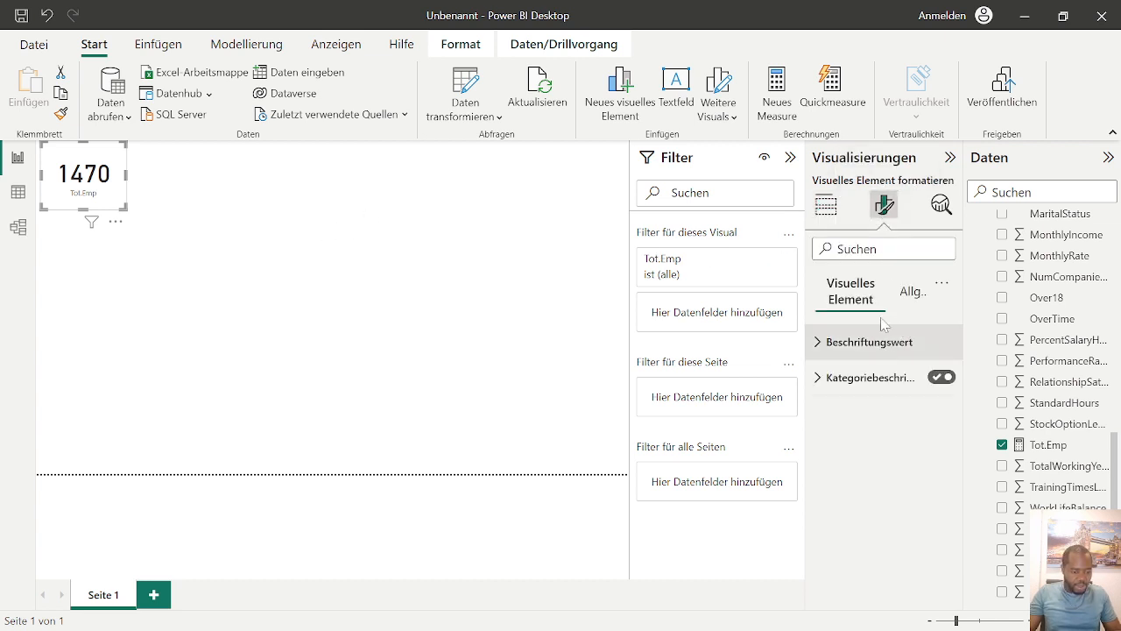
pyautogui.click(911, 294)
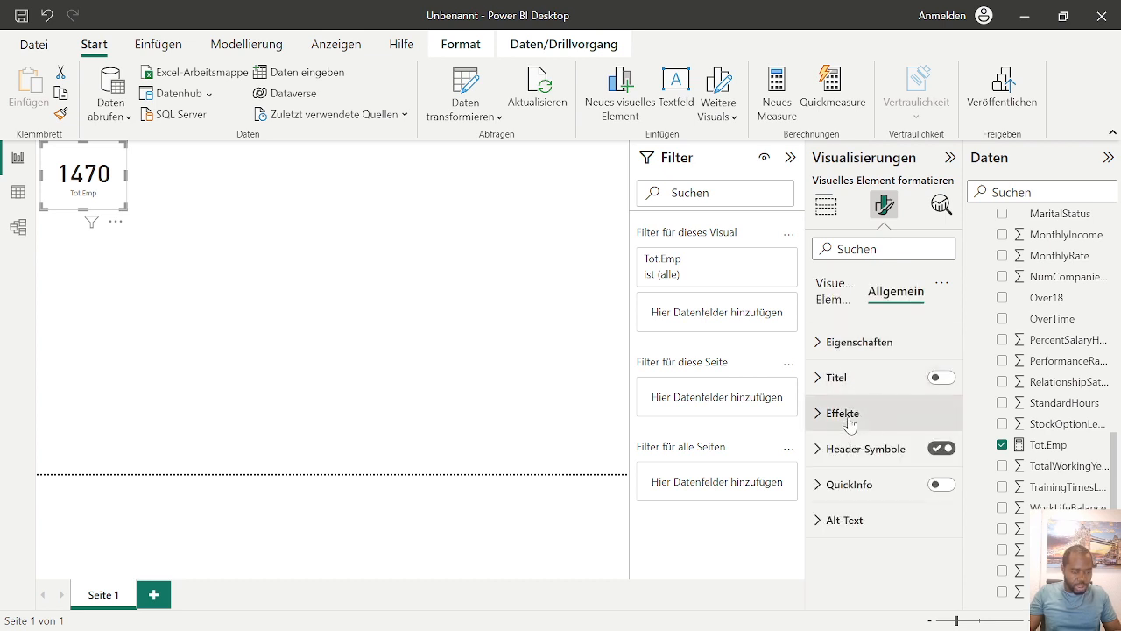
pyautogui.click(828, 346)
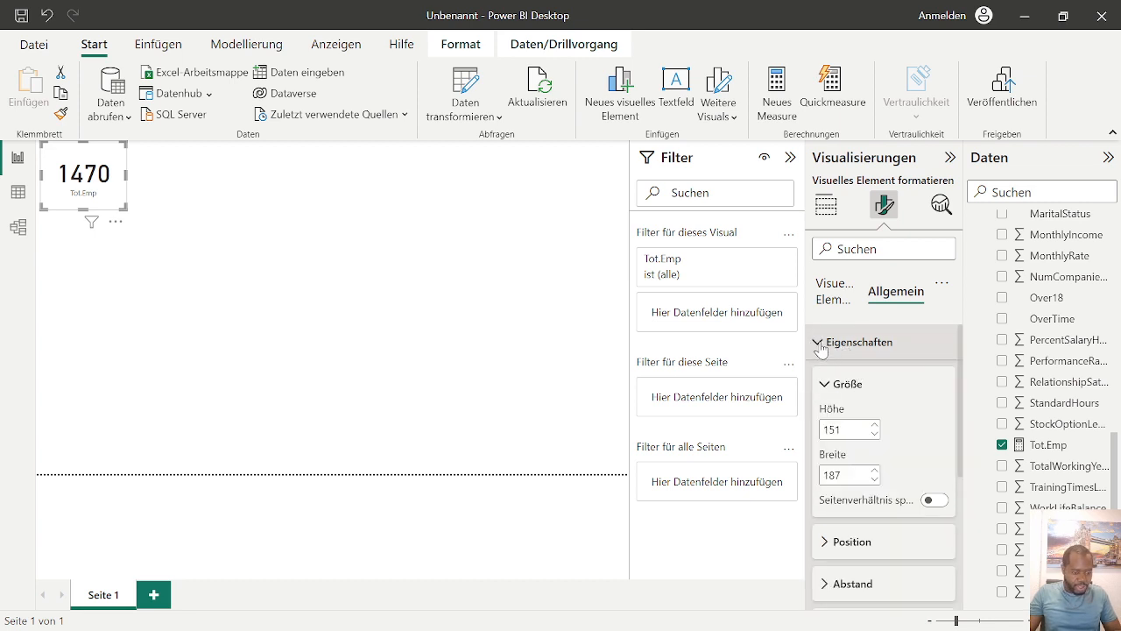
pyautogui.click(819, 348)
pyautogui.click(837, 382)
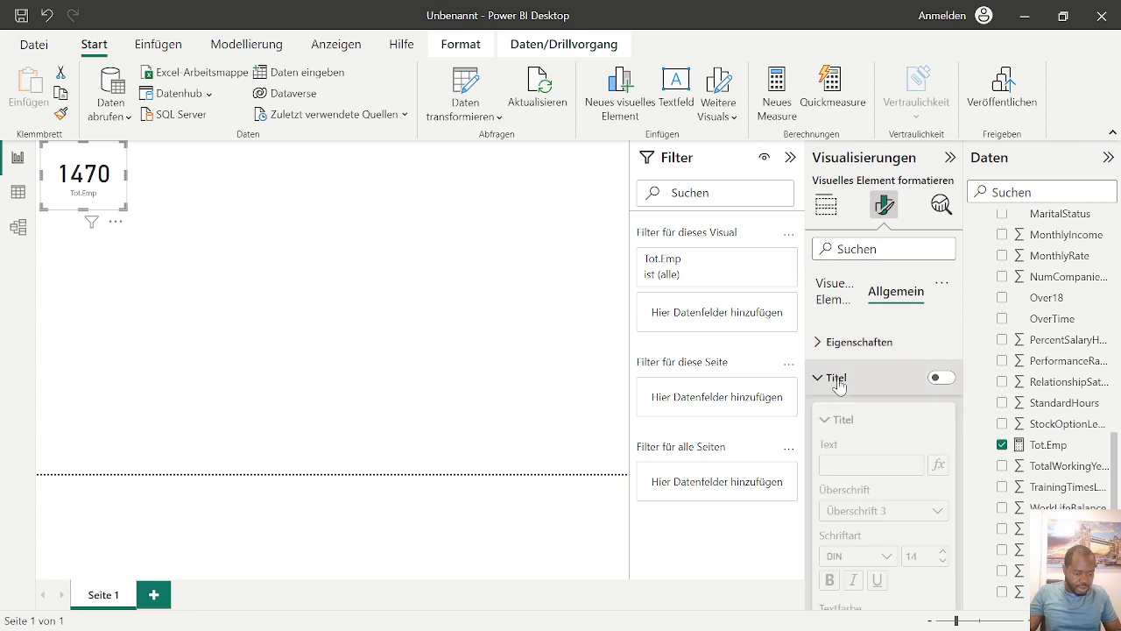
pyautogui.click(837, 382)
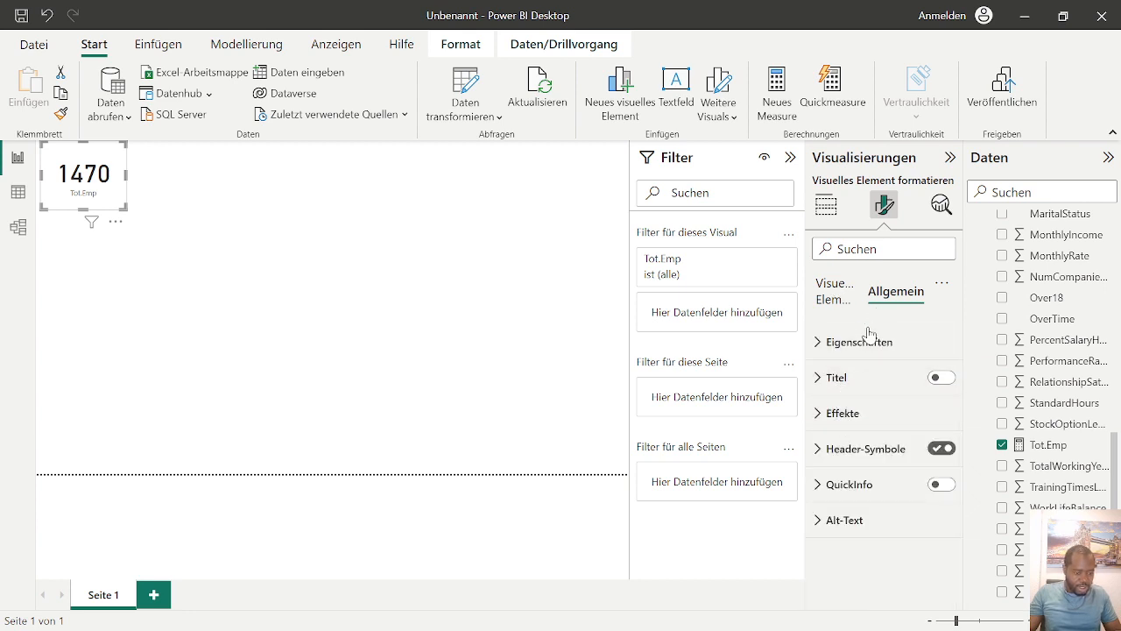
pyautogui.click(855, 421)
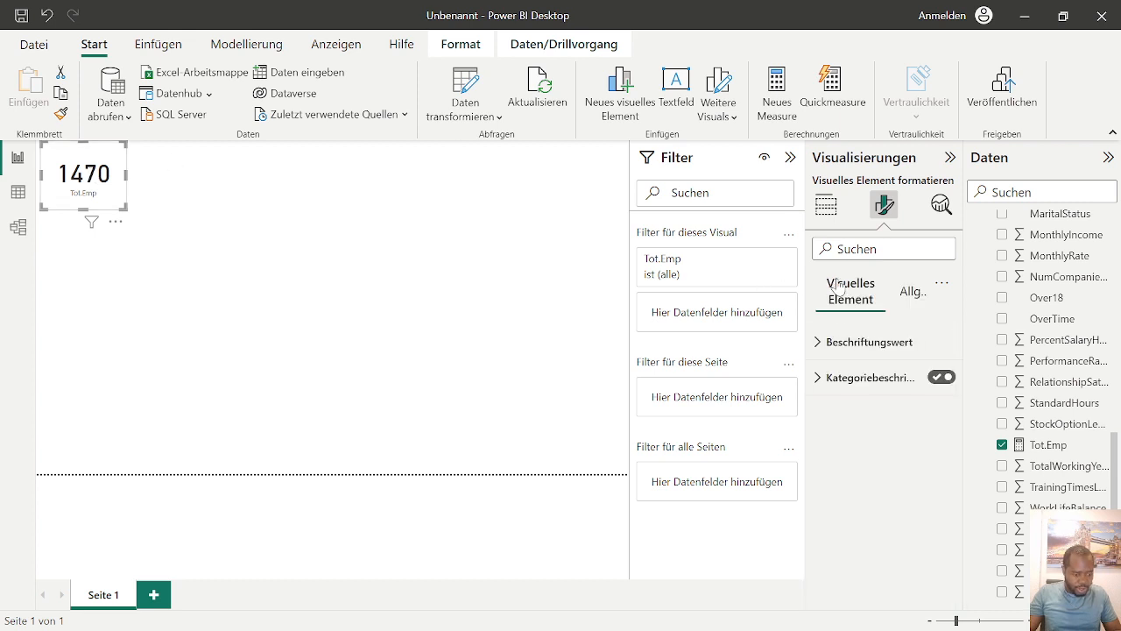
# Step: Set the callout value color of the Tot.Emp card to the pink theme color
pyautogui.click(864, 358)
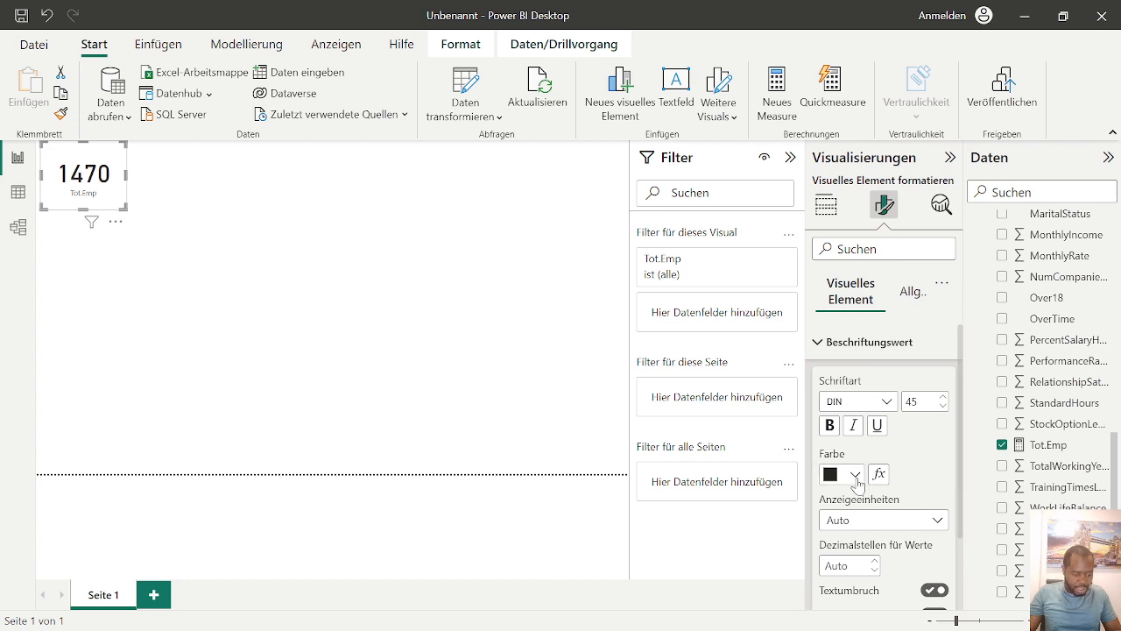
pyautogui.click(855, 476)
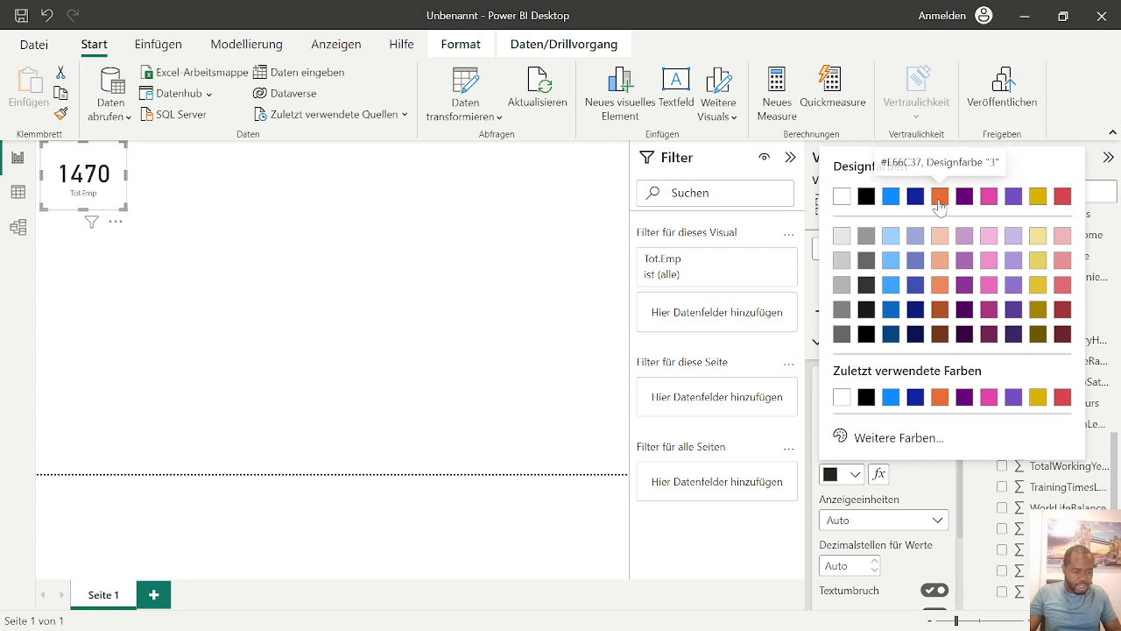
pyautogui.click(987, 196)
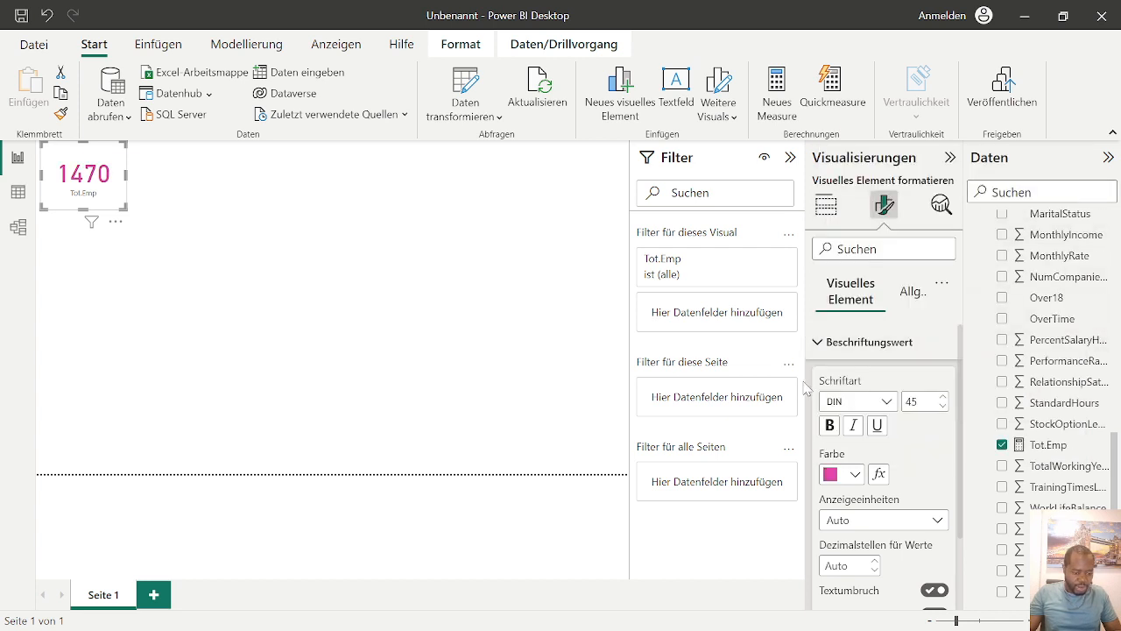
# Step: Reduce the callout value's font size on the Tot.Emp card to 25 and deselect the card
pyautogui.click(943, 406)
pyautogui.click(943, 406)
pyautogui.click(943, 405)
pyautogui.click(944, 405)
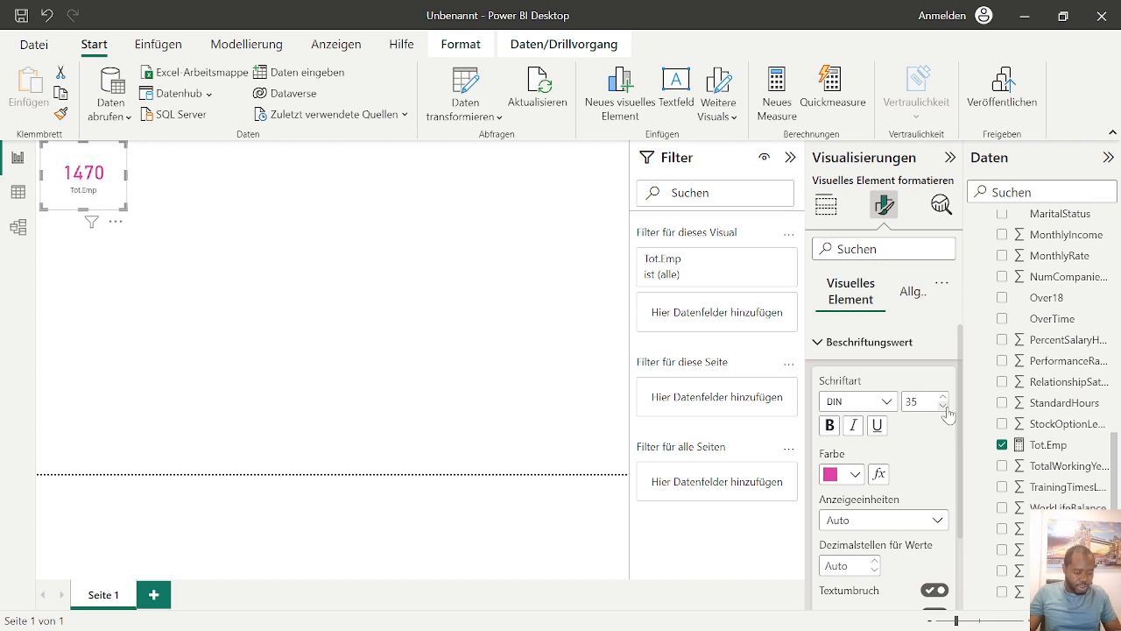
pyautogui.click(943, 405)
pyautogui.click(943, 406)
pyautogui.click(943, 405)
pyautogui.click(943, 406)
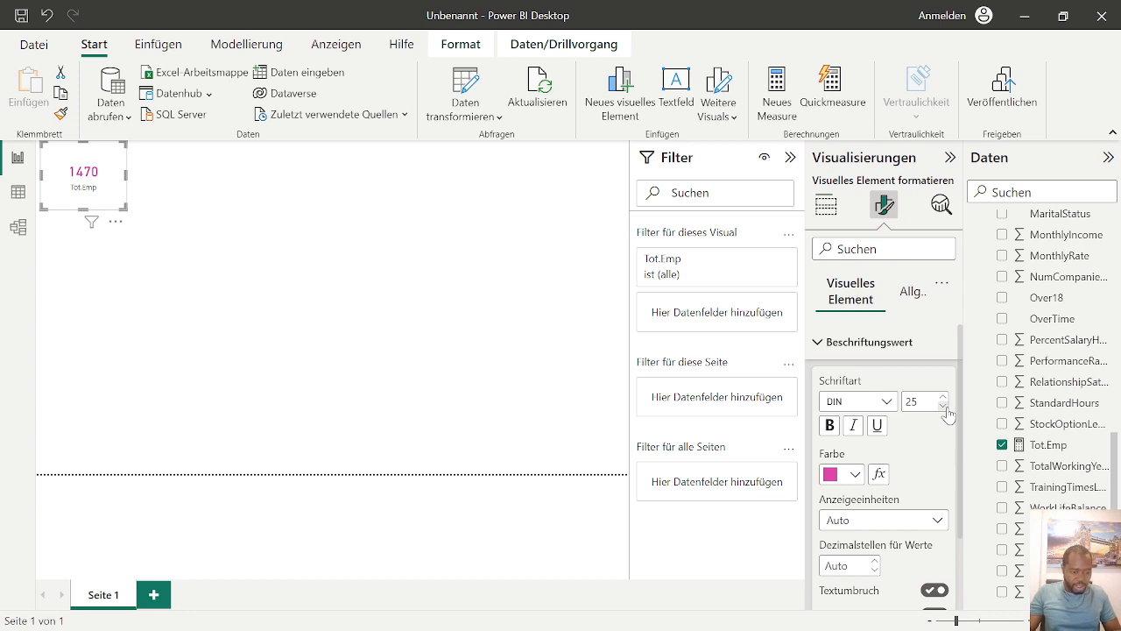
pyautogui.click(461, 350)
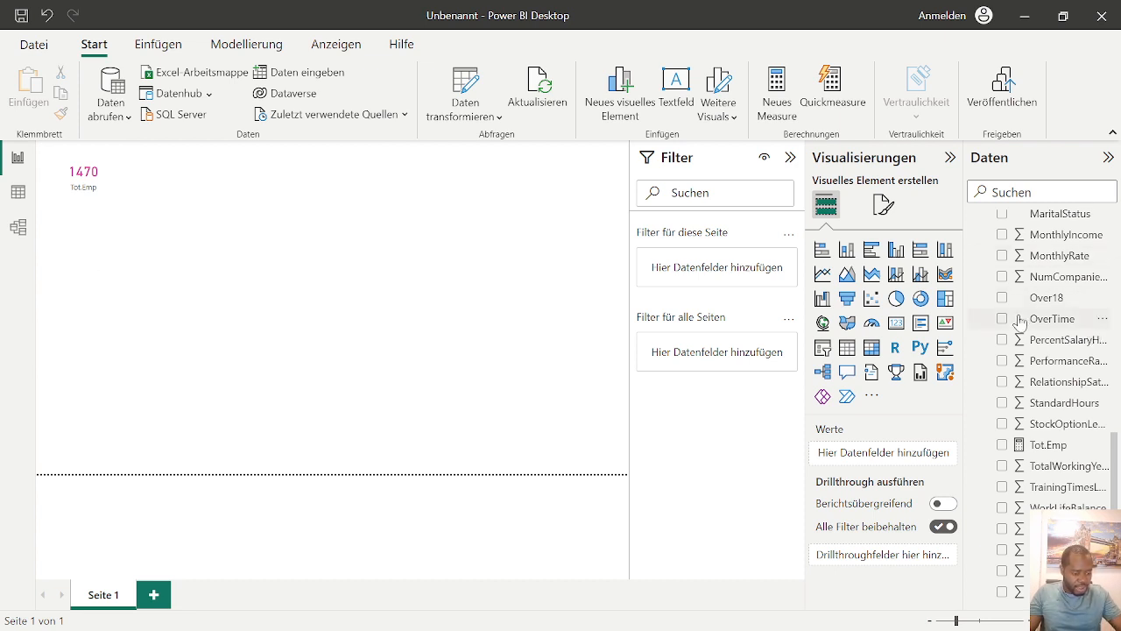
# Step: Show the Male measure as a card beside the Tot.Emp card and shrink it slightly
pyautogui.scroll(5, 1051, 403)
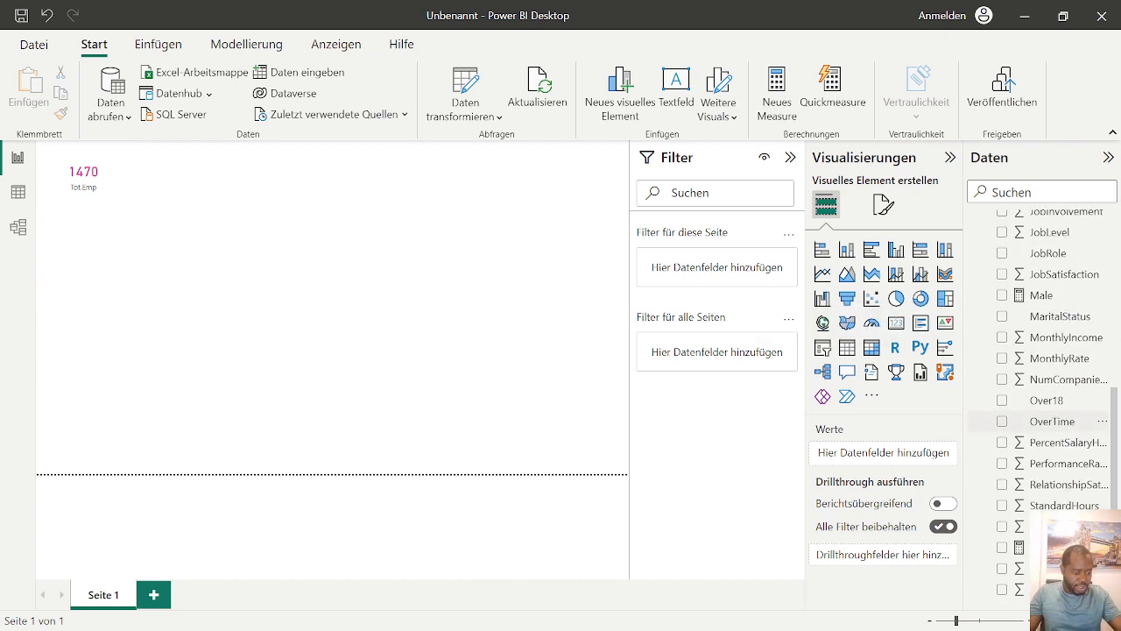
pyautogui.scroll(-2, 1051, 368)
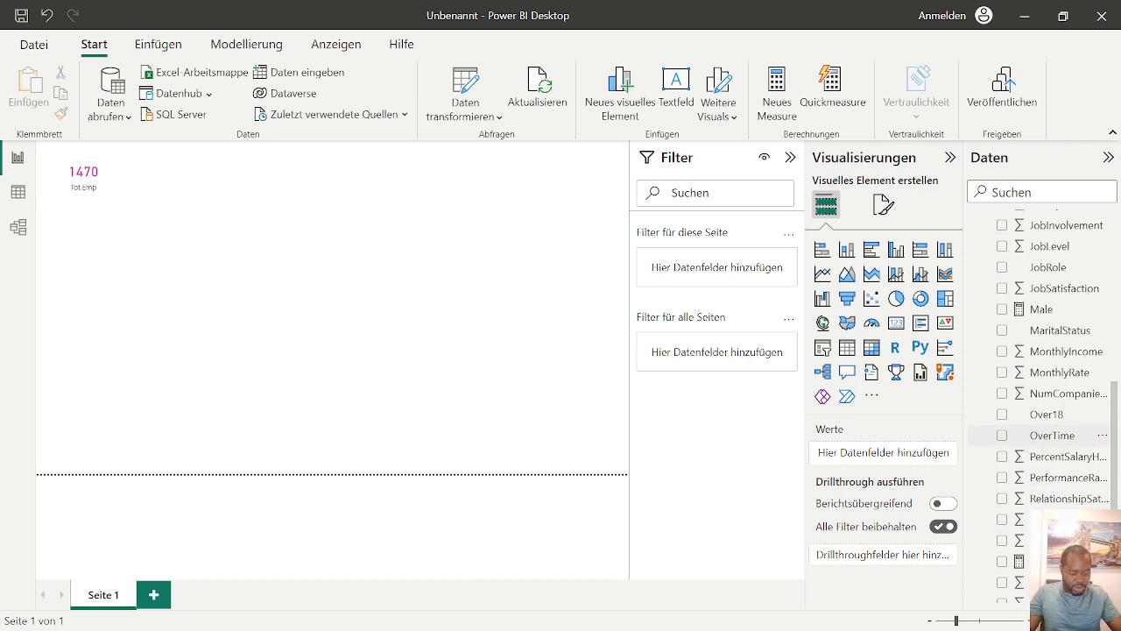
pyautogui.click(1010, 315)
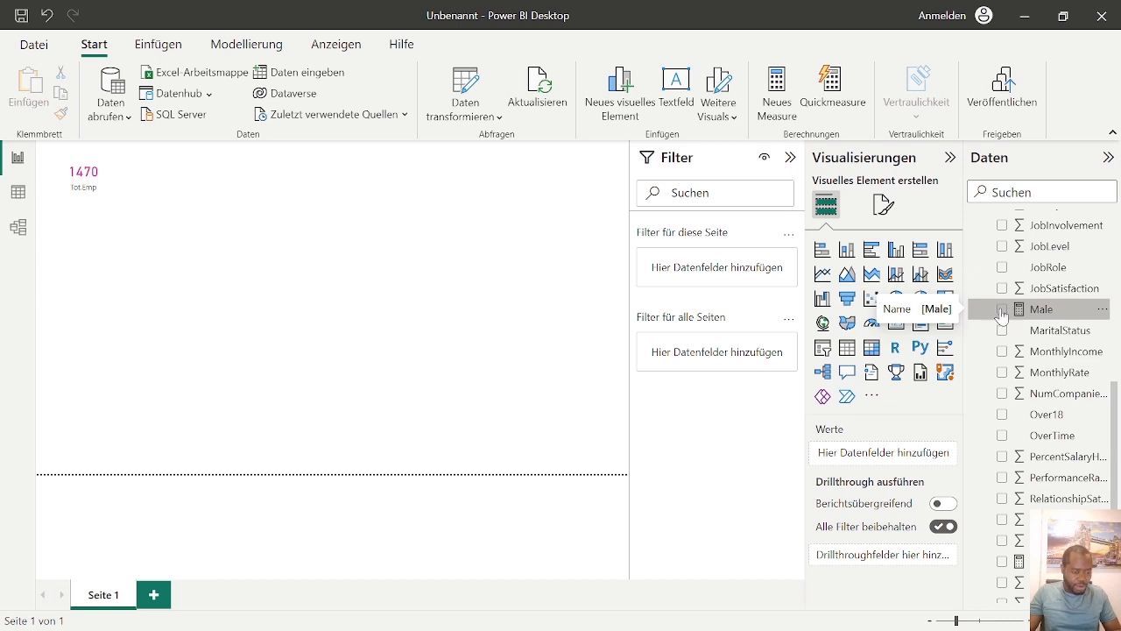
pyautogui.click(1002, 311)
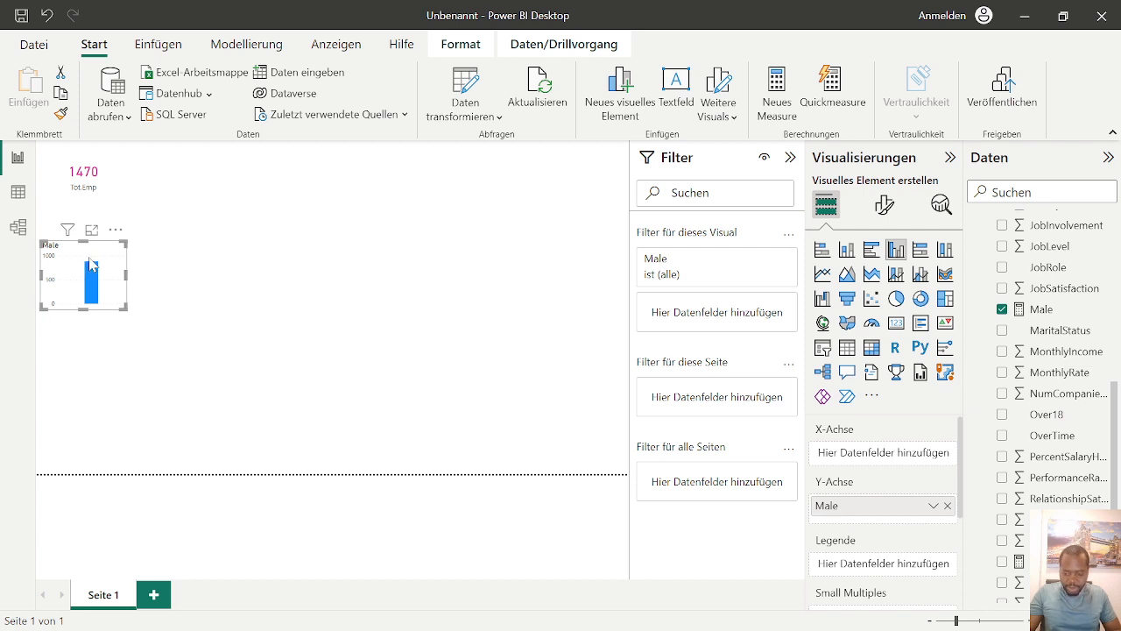
pyautogui.moveTo(91, 264); pyautogui.dragTo(179, 169)
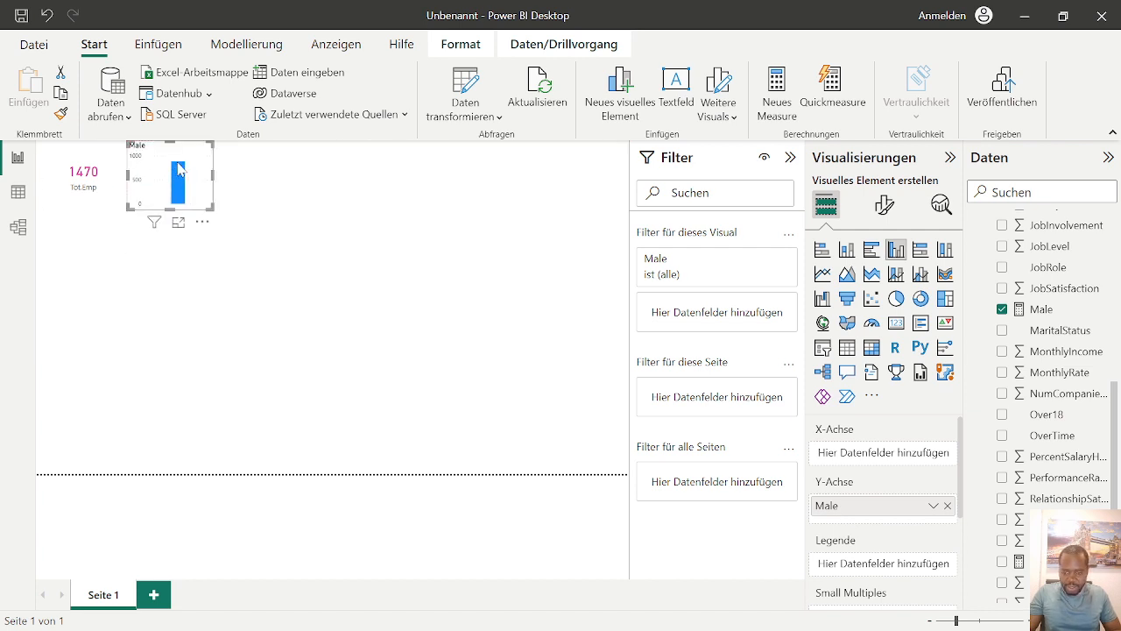
pyautogui.click(895, 323)
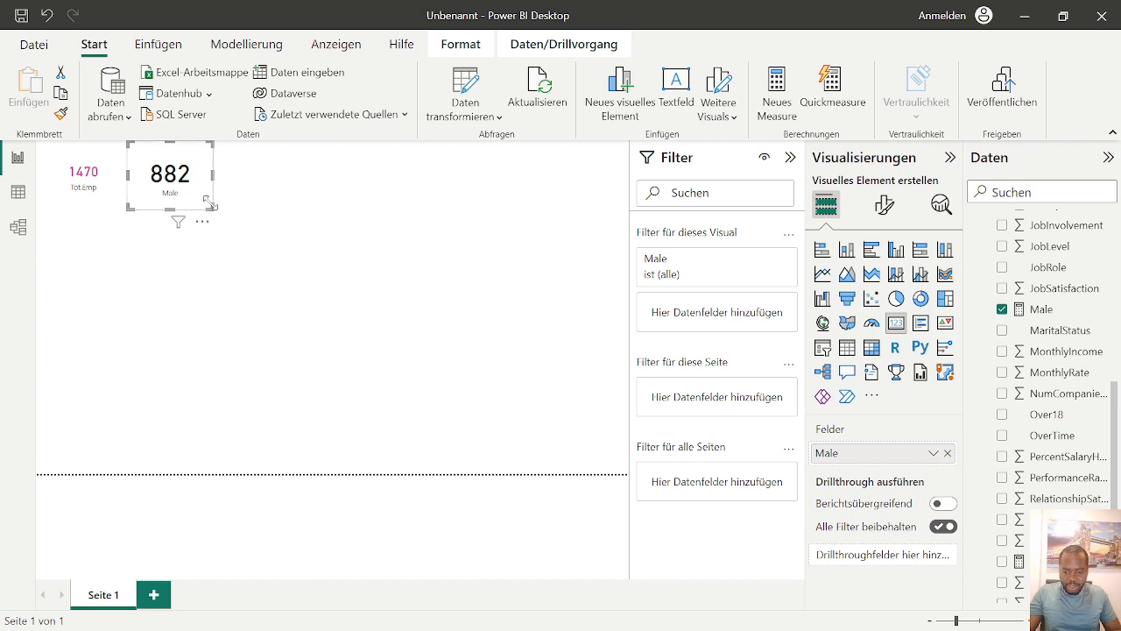
pyautogui.moveTo(209, 203); pyautogui.dragTo(201, 189)
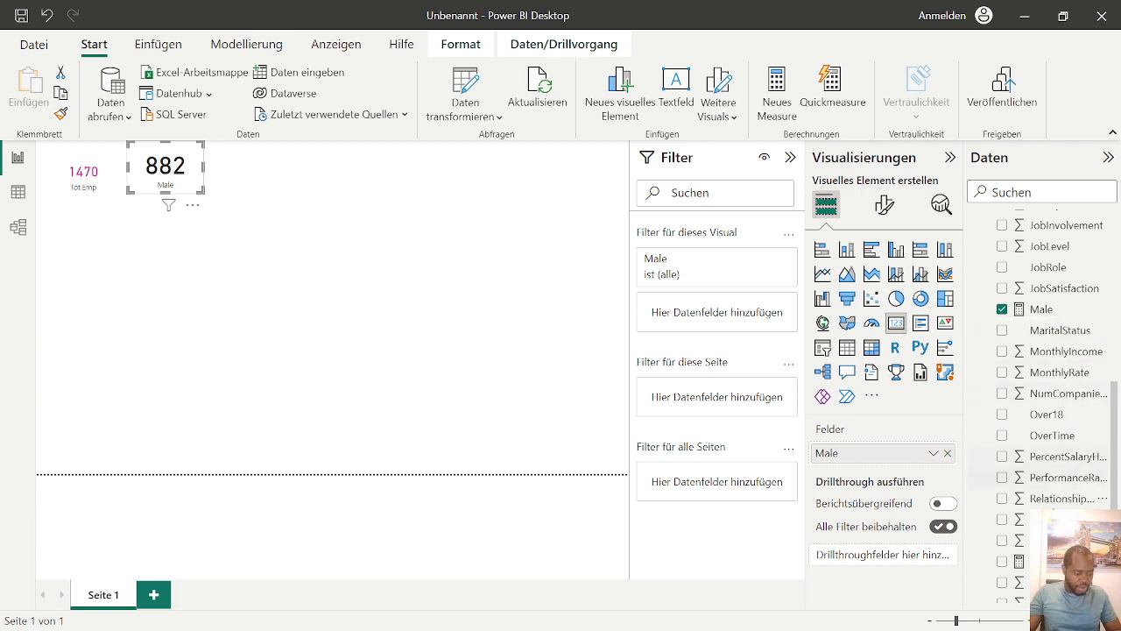
# Step: Show the %Male measure as a separate card directly below the Male card and shrink it slightly
pyautogui.scroll(-3, 1051, 402)
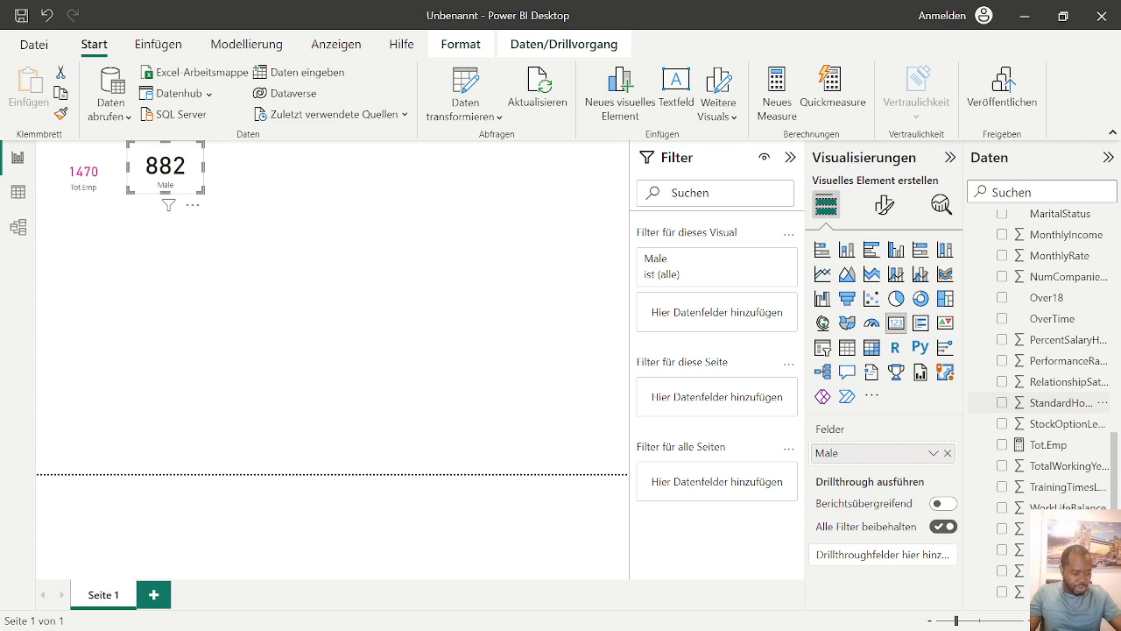
pyautogui.scroll(7, 1051, 402)
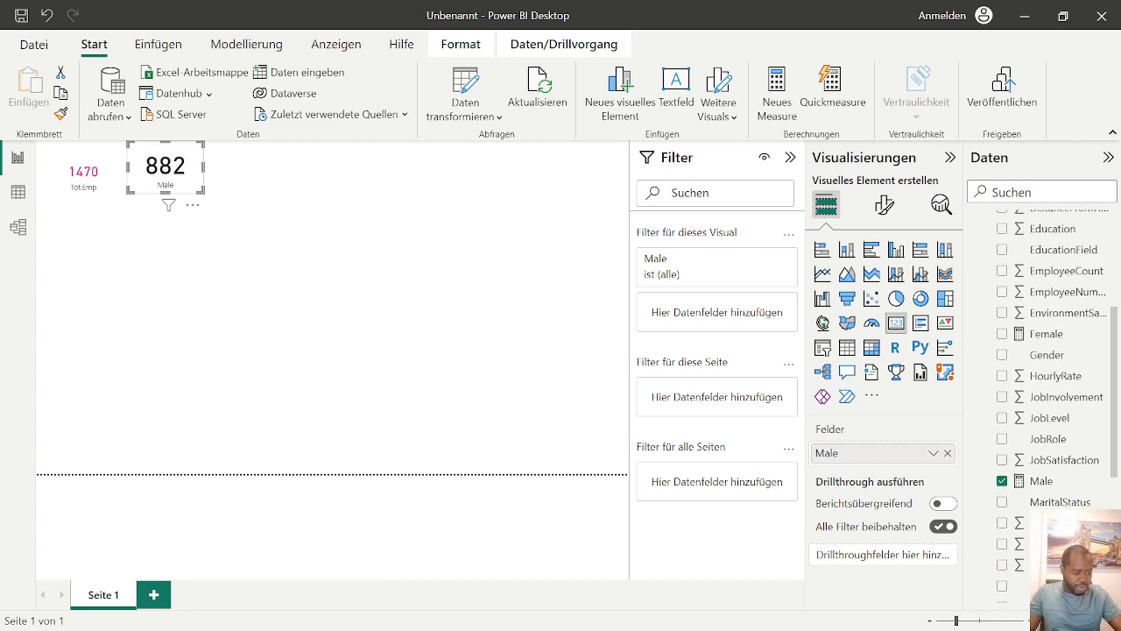
pyautogui.scroll(5, 1051, 401)
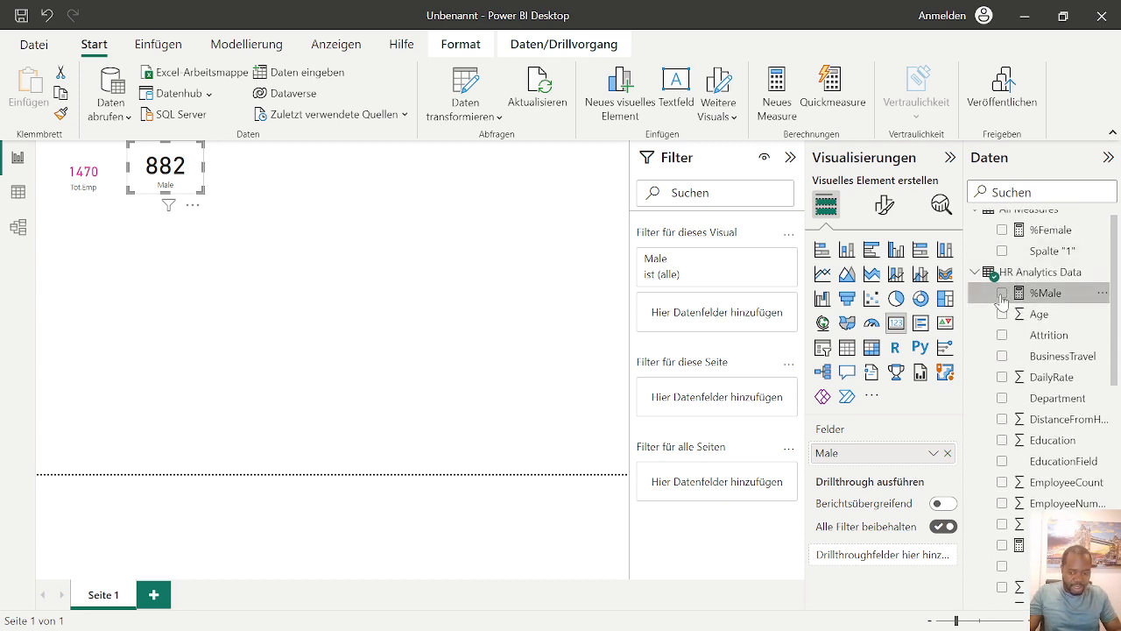
pyautogui.click(276, 322)
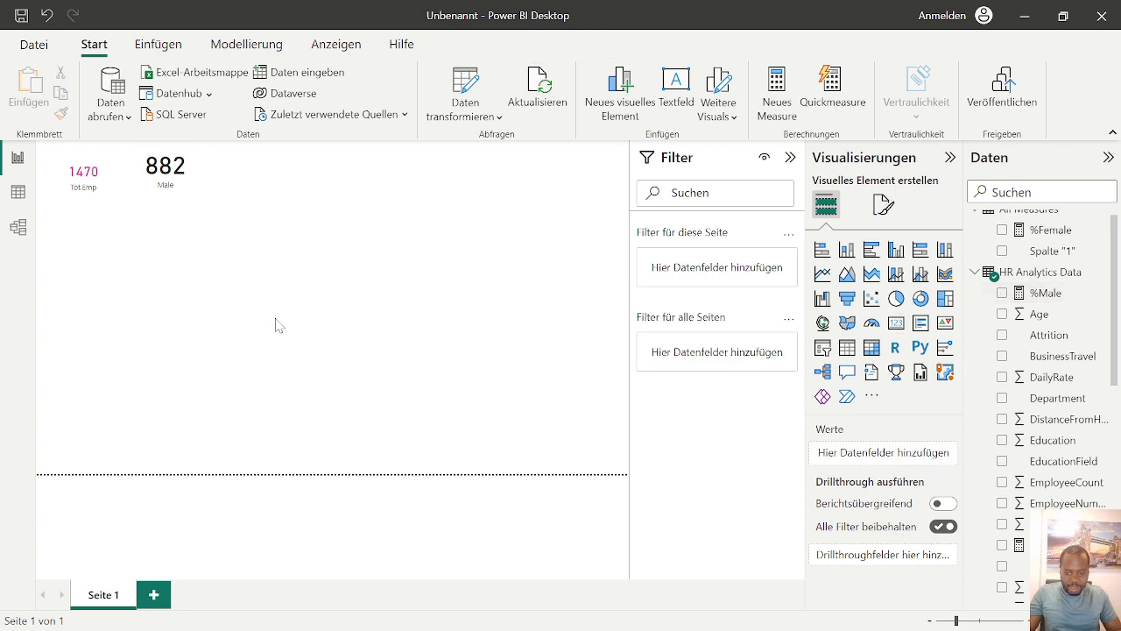
pyautogui.click(1002, 295)
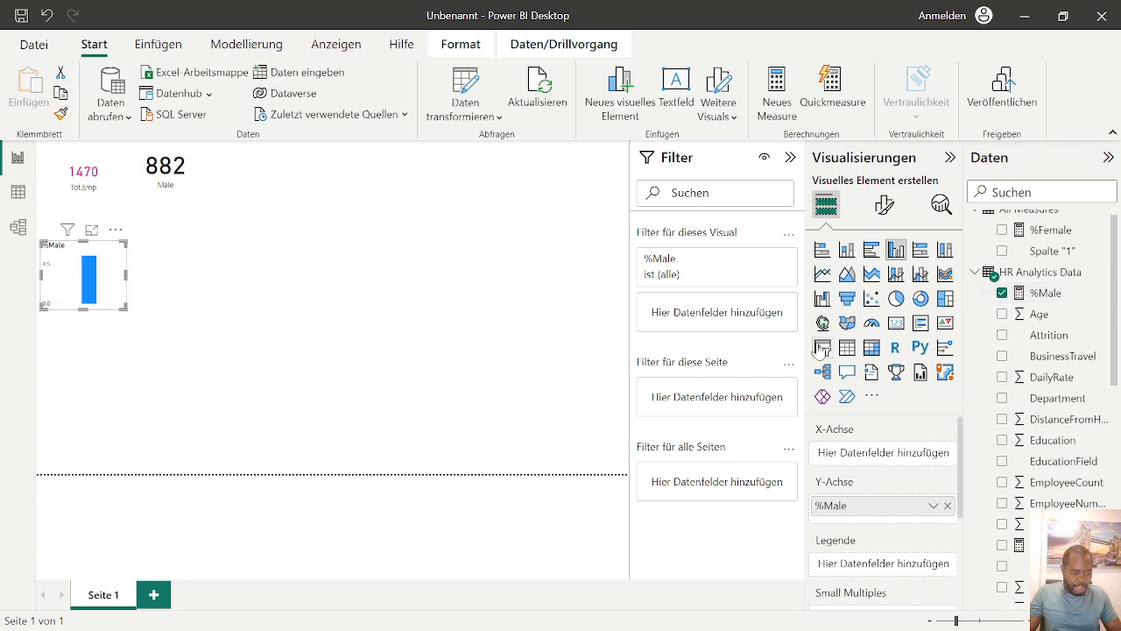
pyautogui.click(894, 324)
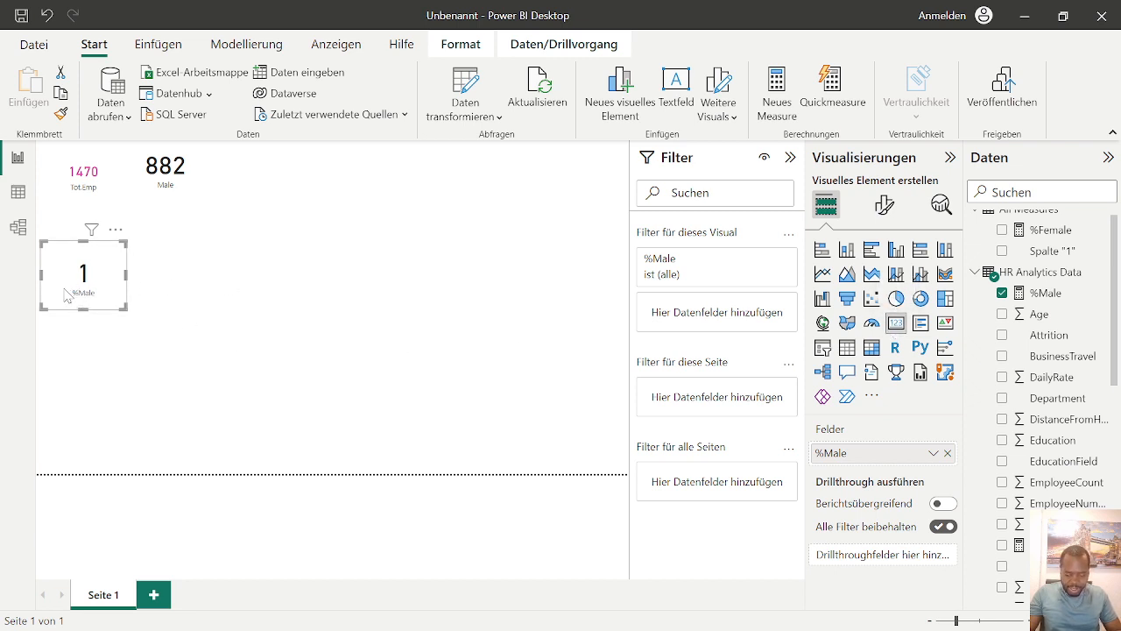
pyautogui.moveTo(64, 295); pyautogui.dragTo(158, 251)
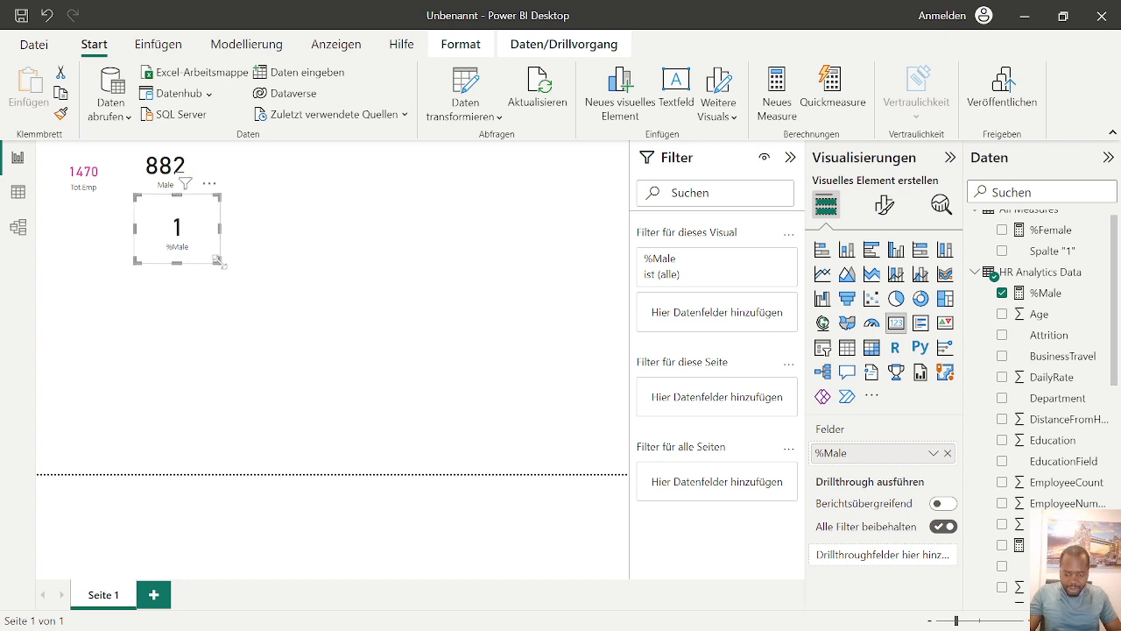
pyautogui.moveTo(218, 262)
pyautogui.mouseDown()
pyautogui.moveTo(194, 254)
pyautogui.moveTo(200, 240)
pyautogui.moveTo(211, 250)
pyautogui.mouseUp()
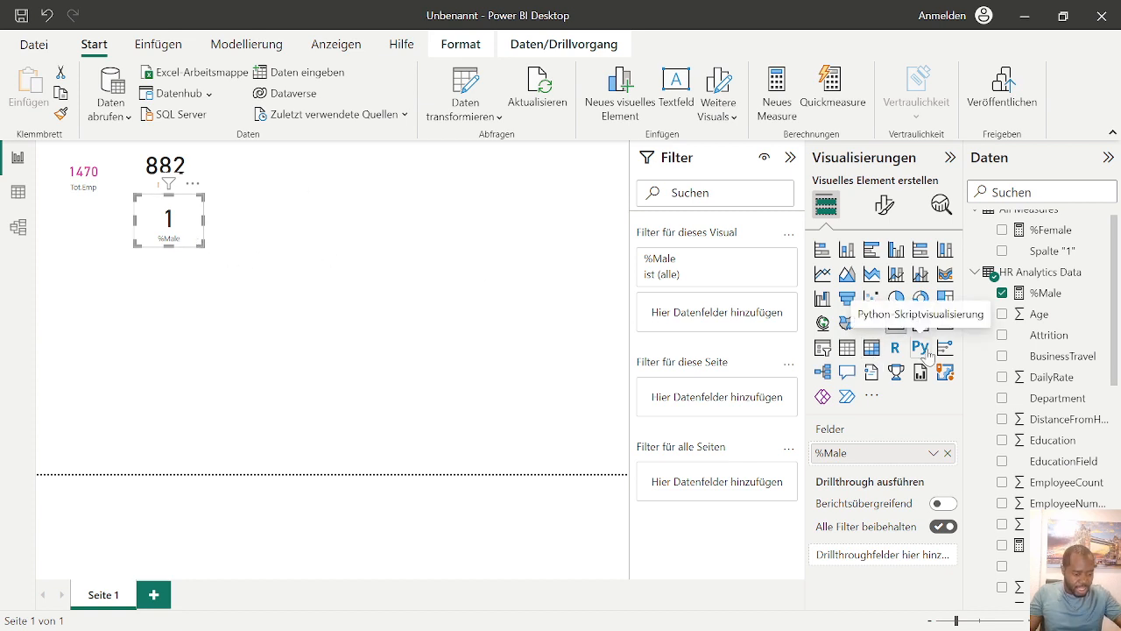
# Step: Show the Female measure as a separate card beside the Male card, shrink it slightly and deselect it
pyautogui.scroll(-8, 1051, 368)
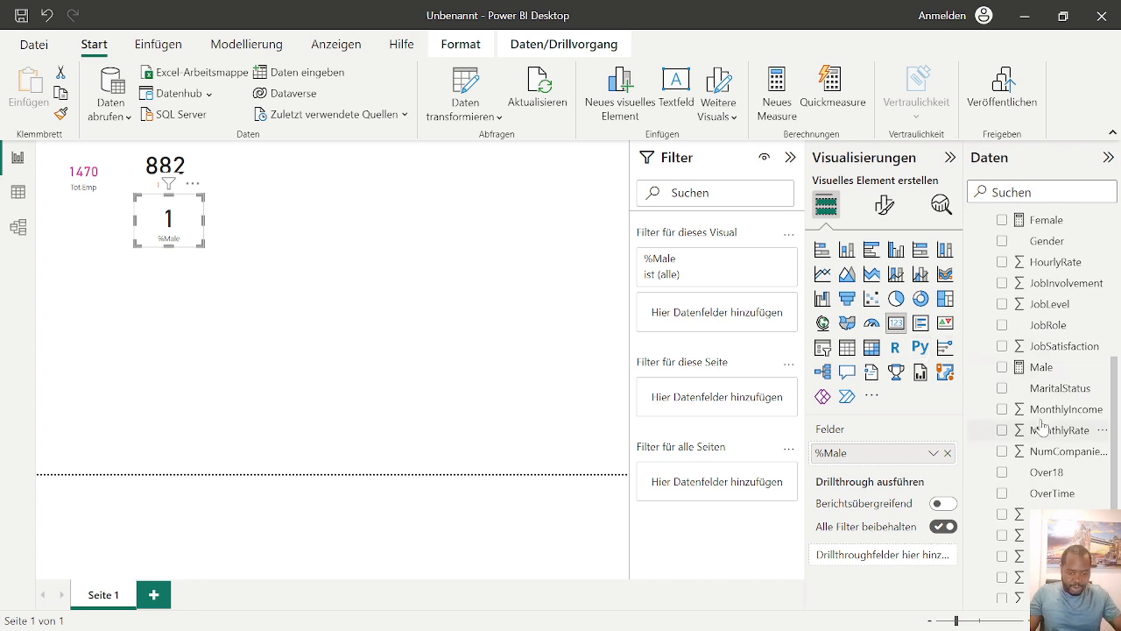
pyautogui.scroll(-4, 1042, 426)
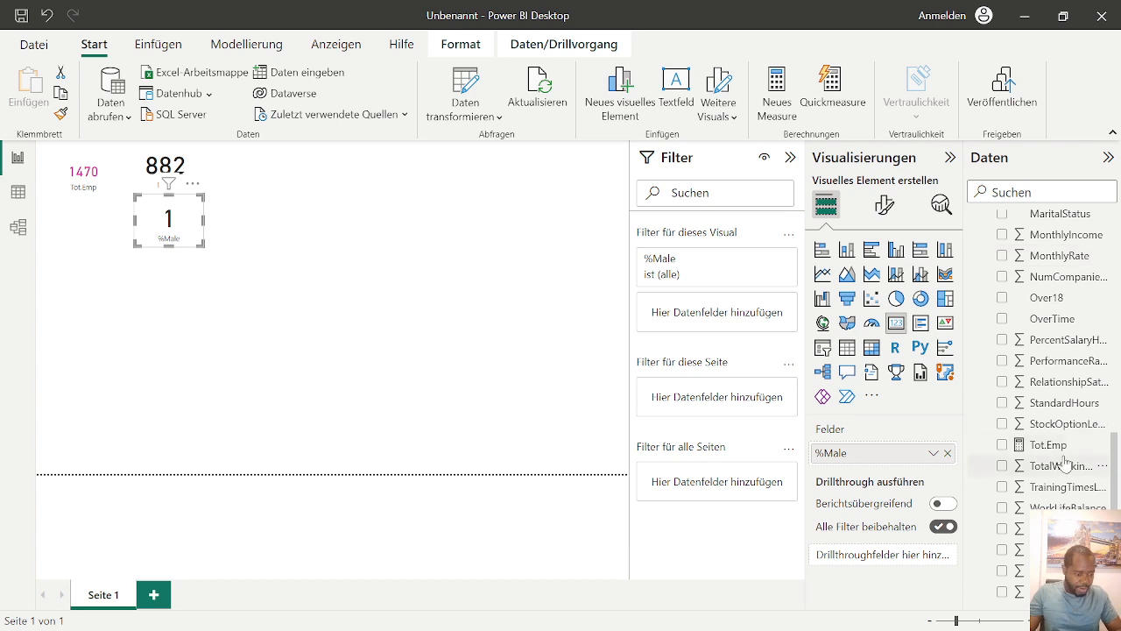
pyautogui.scroll(5, 1043, 401)
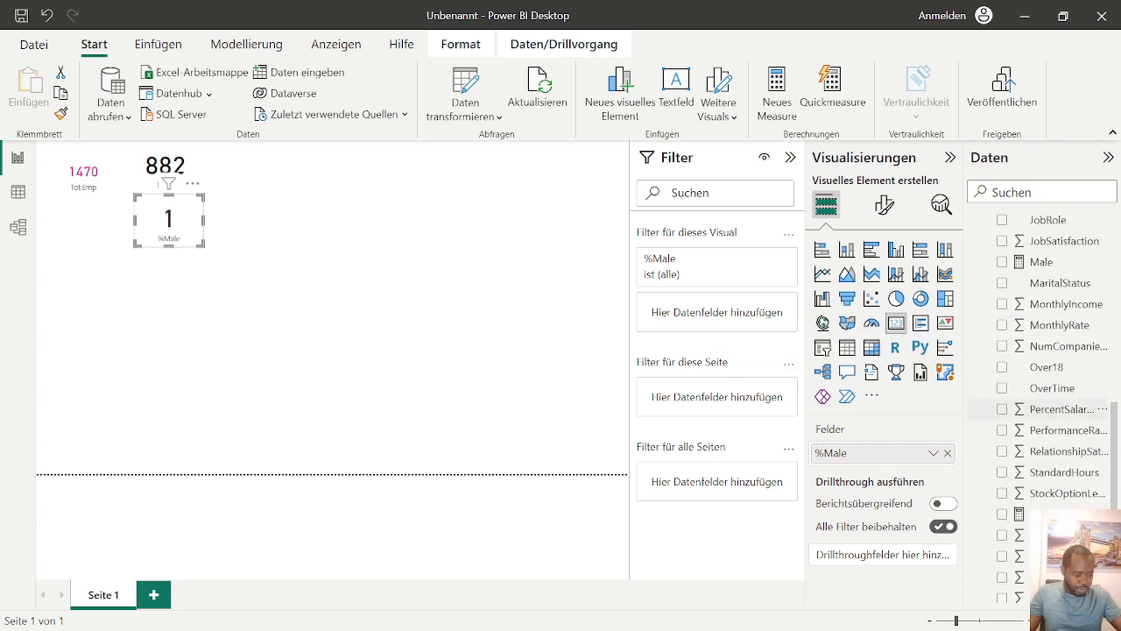
pyautogui.scroll(3, 1051, 403)
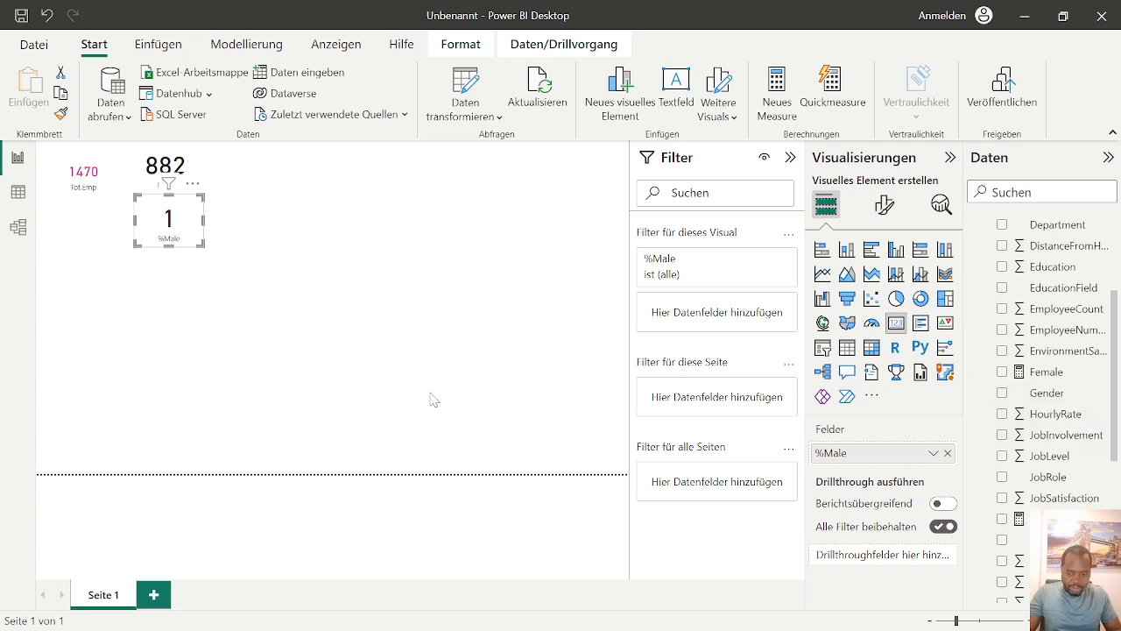
pyautogui.click(357, 341)
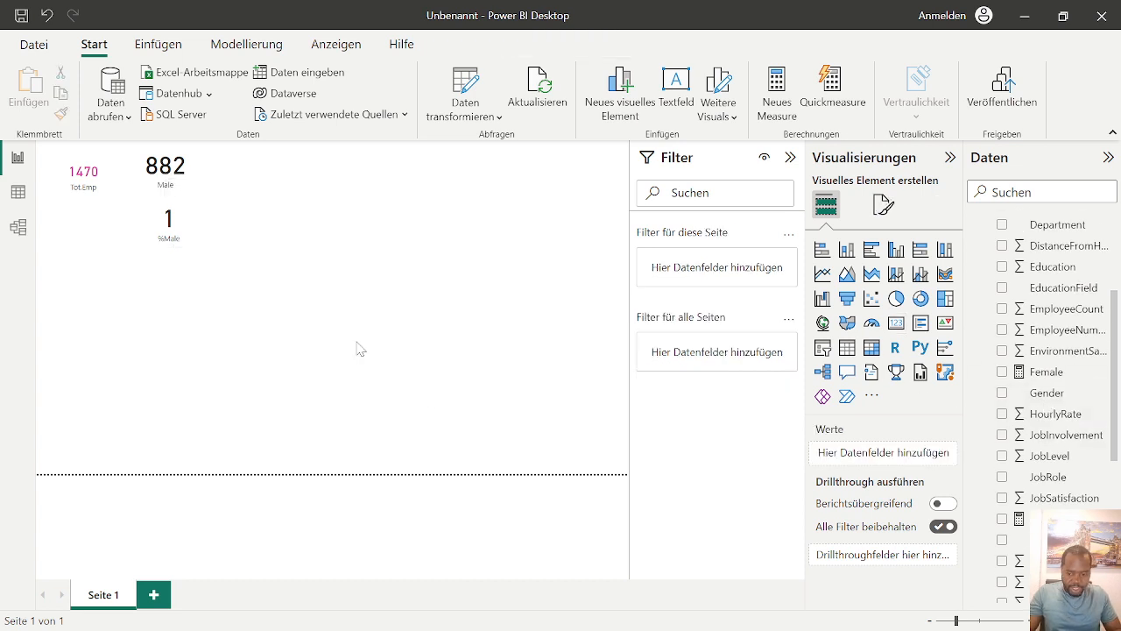
pyautogui.click(1003, 373)
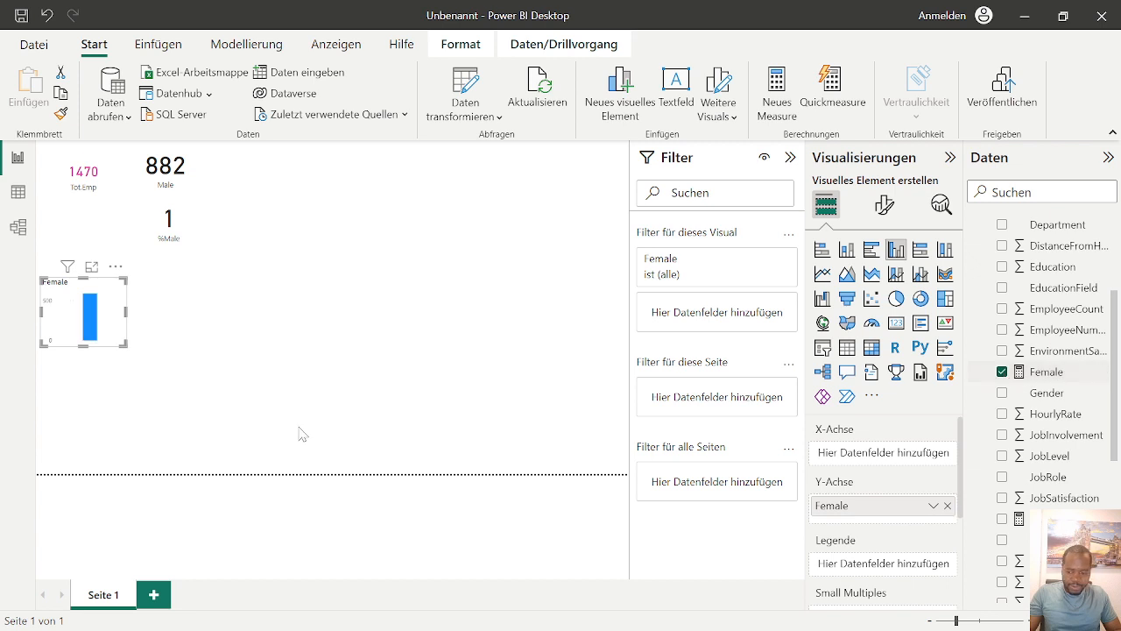
pyautogui.moveTo(88, 305)
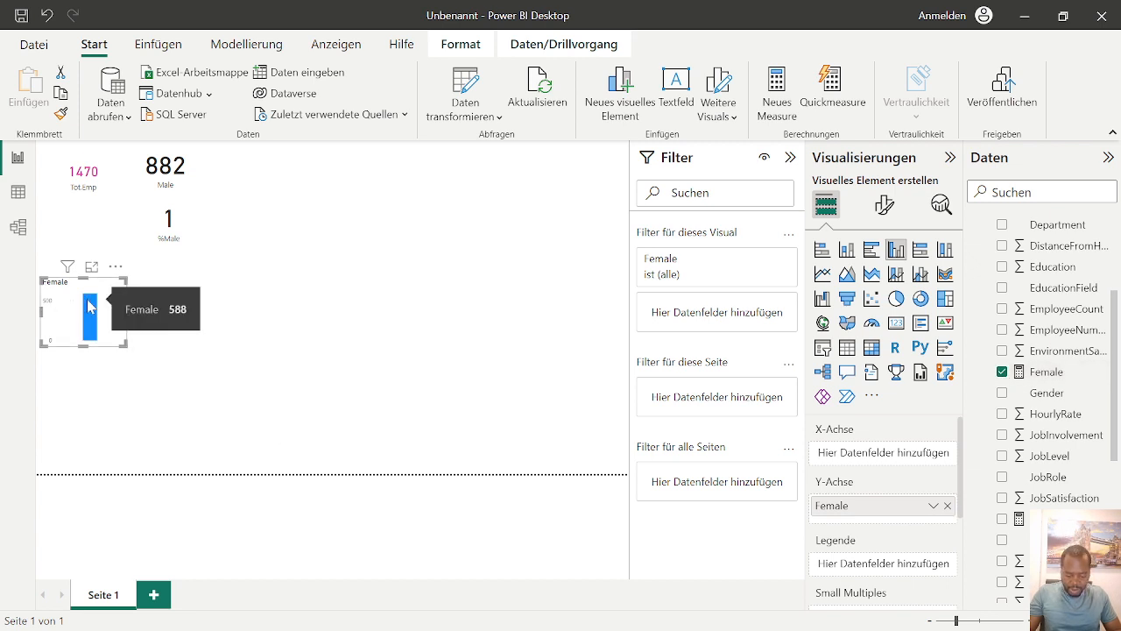
pyautogui.moveTo(89, 304); pyautogui.dragTo(261, 136)
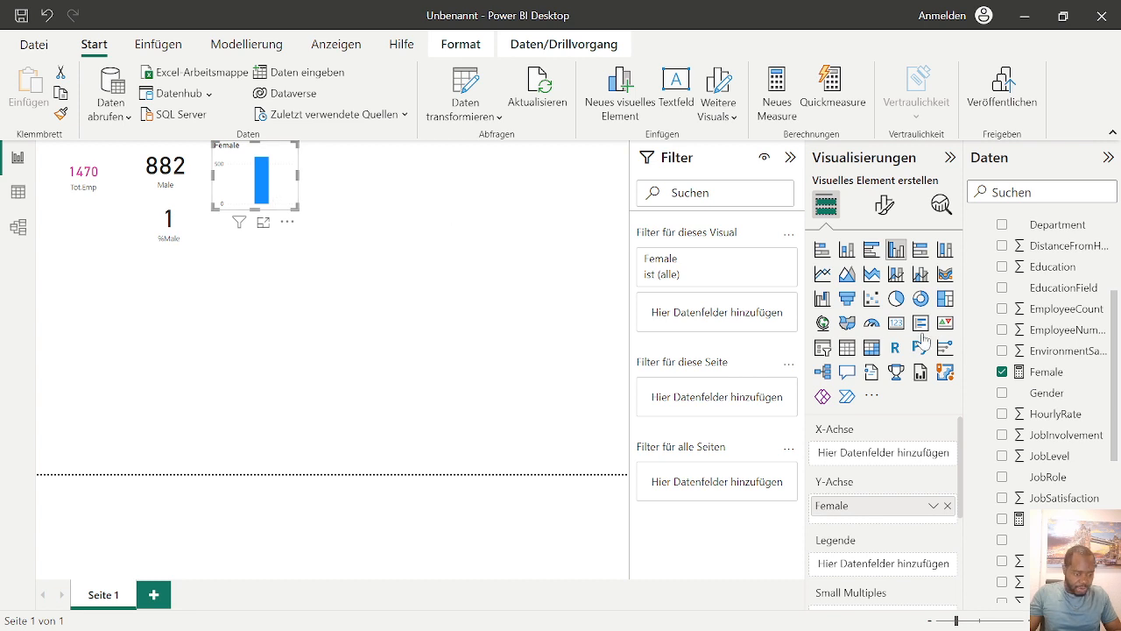
pyautogui.click(895, 326)
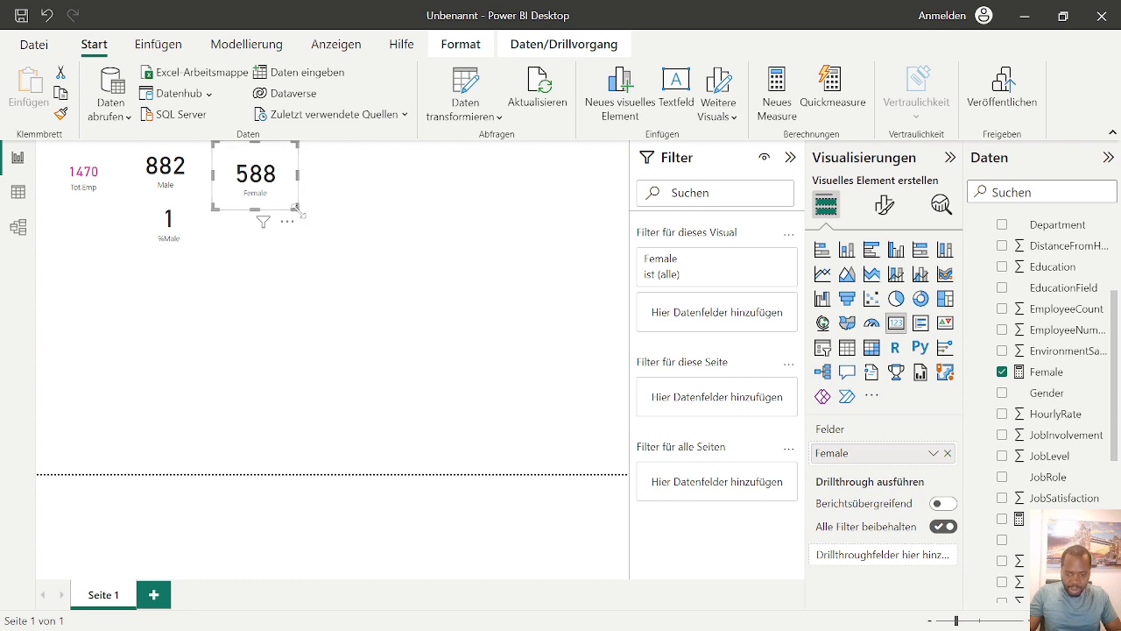
pyautogui.moveTo(295, 208)
pyautogui.mouseDown()
pyautogui.moveTo(277, 182)
pyautogui.moveTo(291, 197)
pyautogui.mouseUp()
pyautogui.click(361, 197)
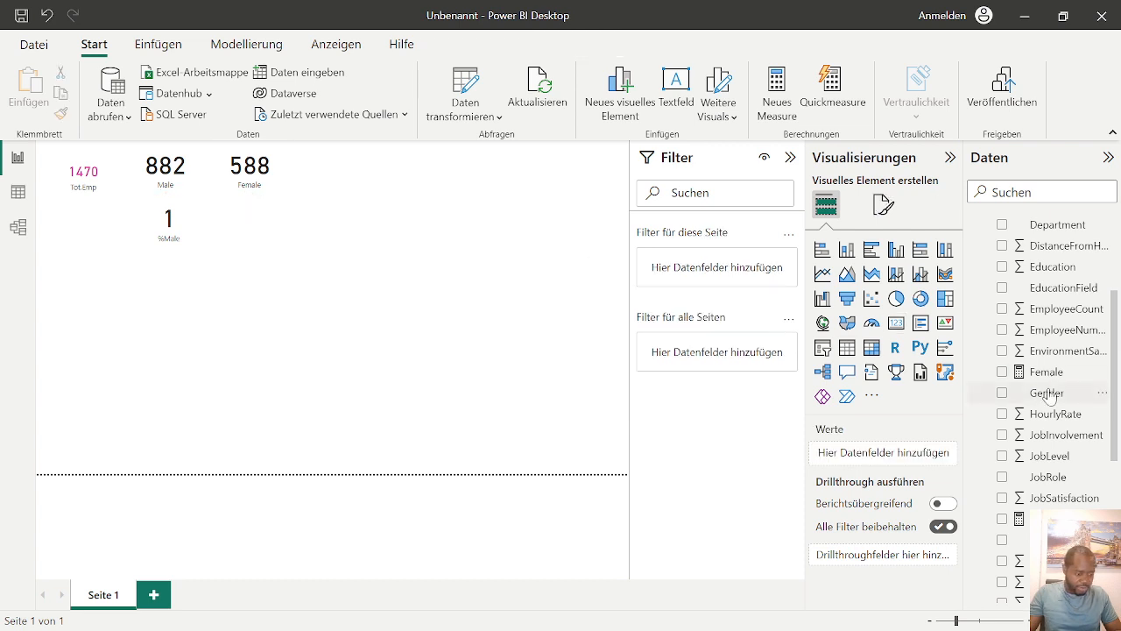
# Step: Show the %Female measure from All Measures as a card below the Female card, beside the %Male card
pyautogui.scroll(-5, 1048, 396)
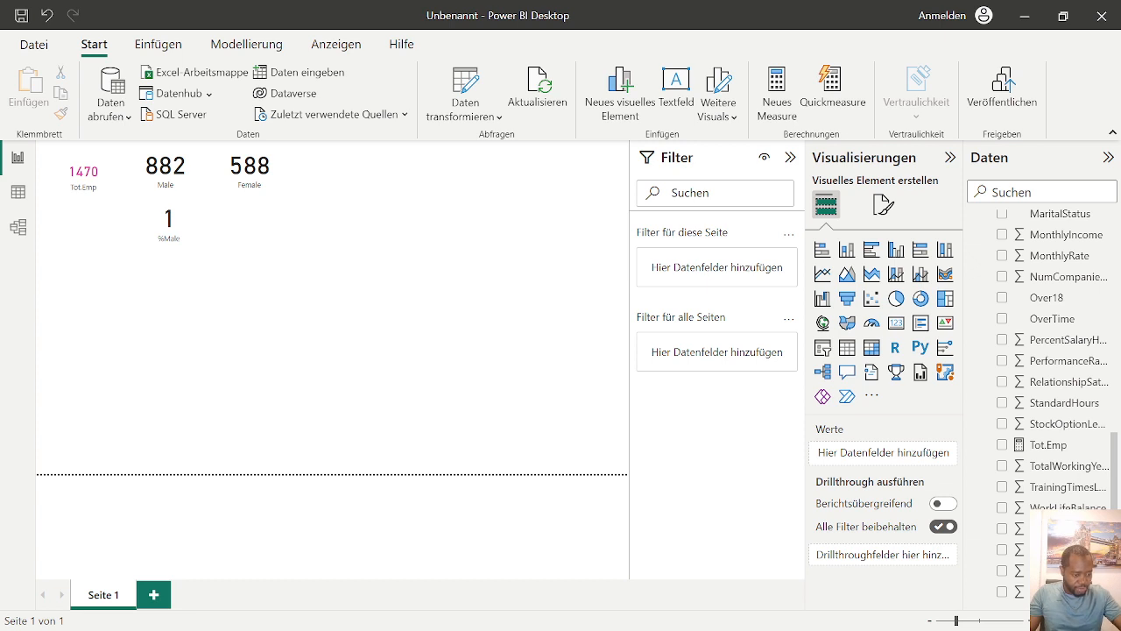
pyautogui.scroll(4, 1049, 396)
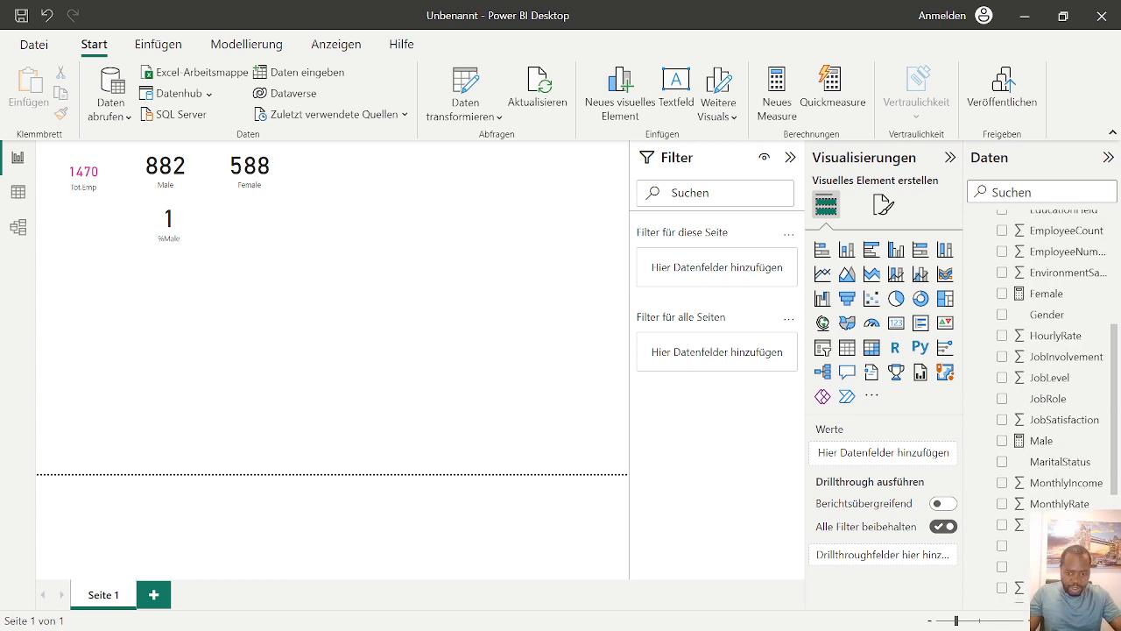
pyautogui.scroll(3, 1048, 396)
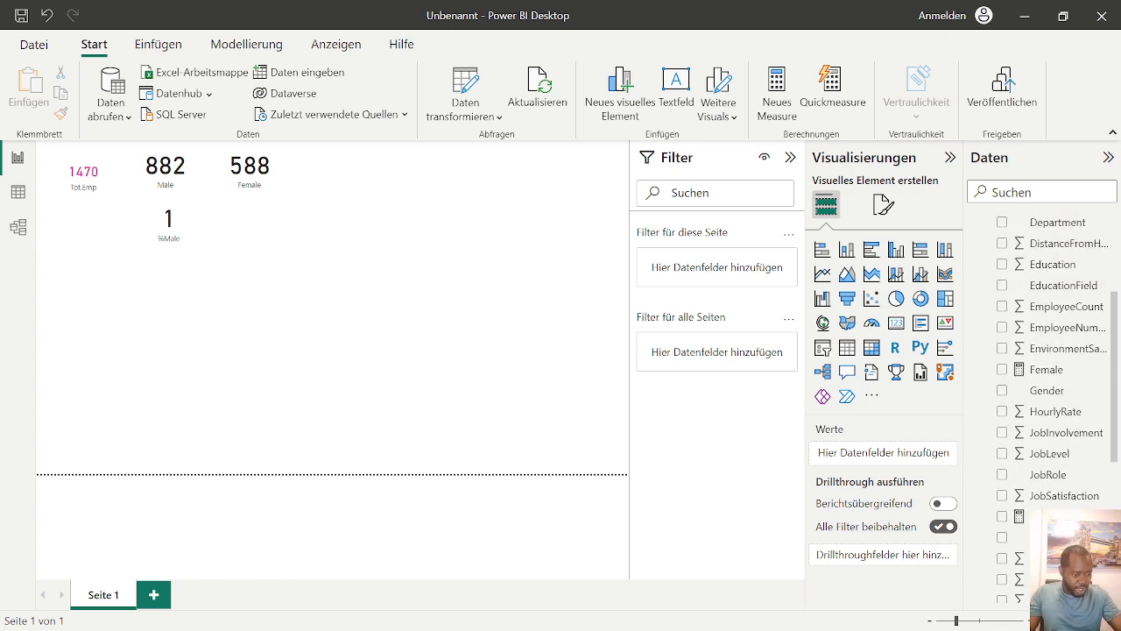
pyautogui.scroll(3, 1042, 403)
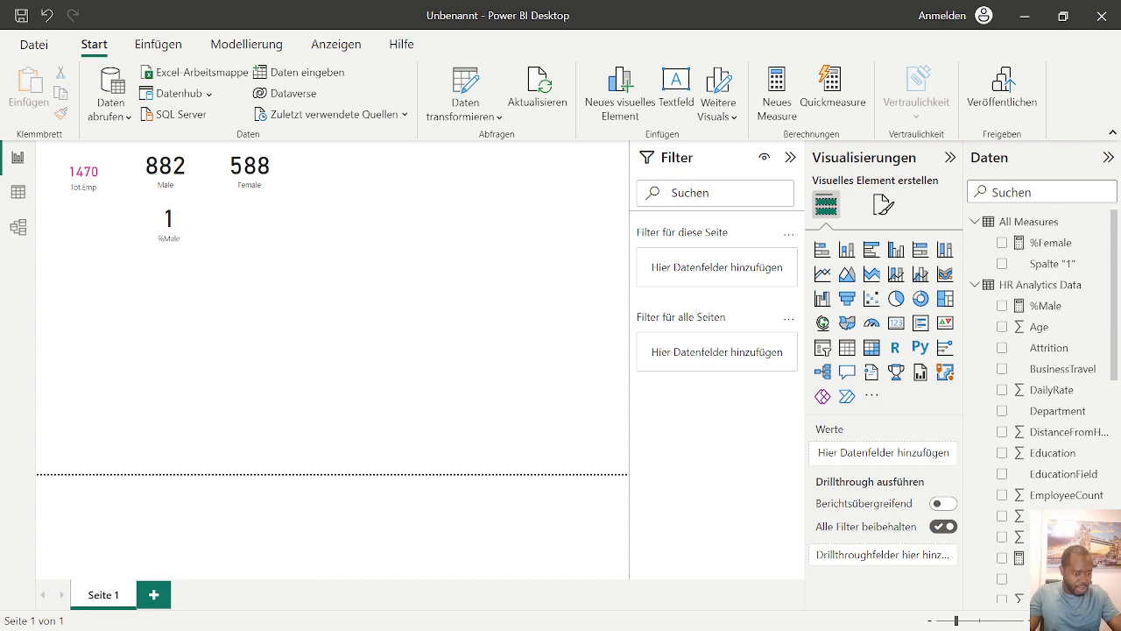
pyautogui.click(1002, 243)
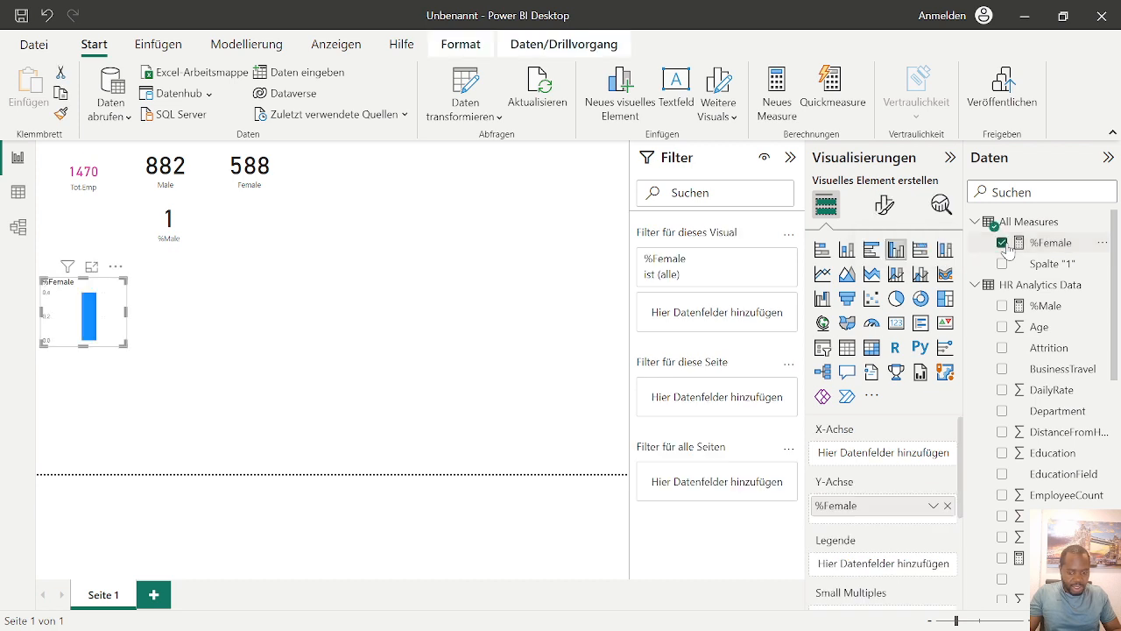
pyautogui.click(895, 323)
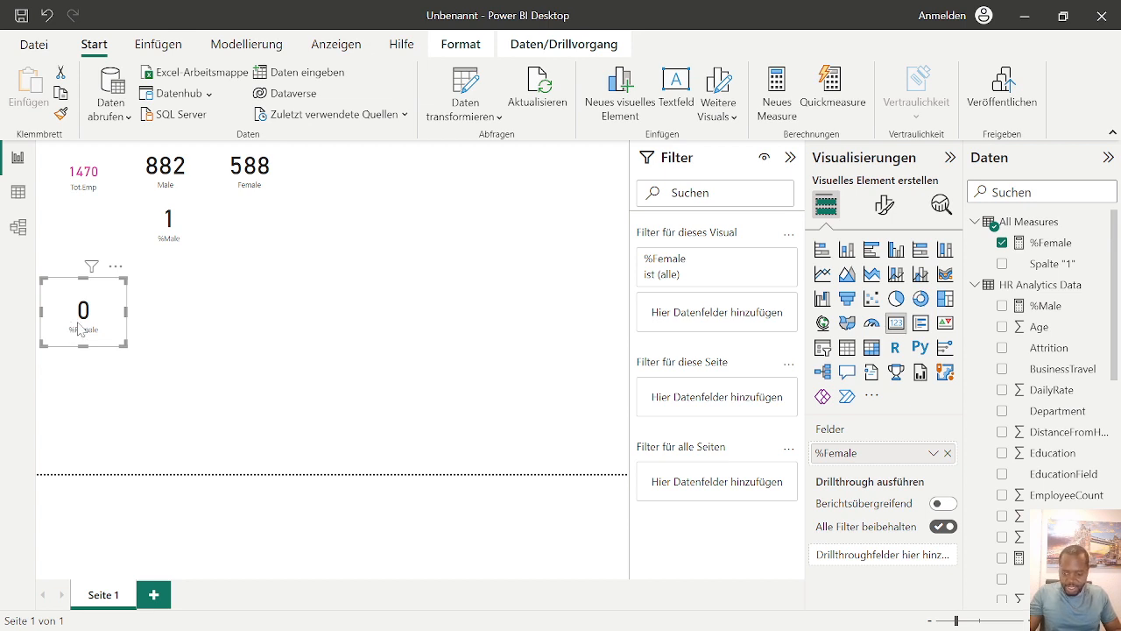
pyautogui.moveTo(75, 328); pyautogui.dragTo(285, 246)
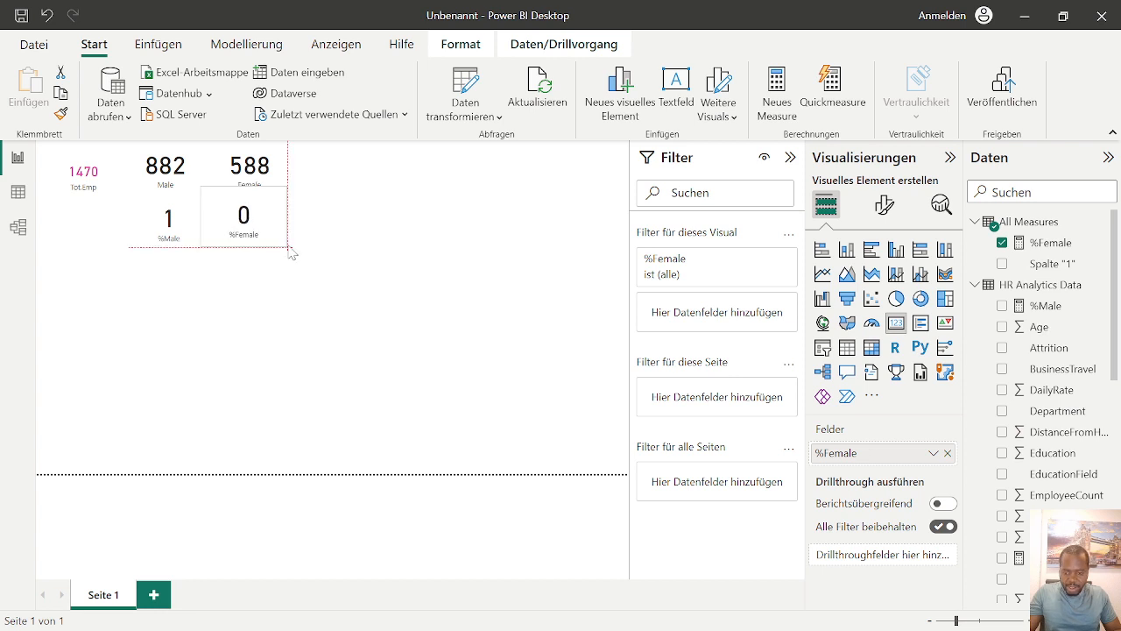
pyautogui.click(268, 284)
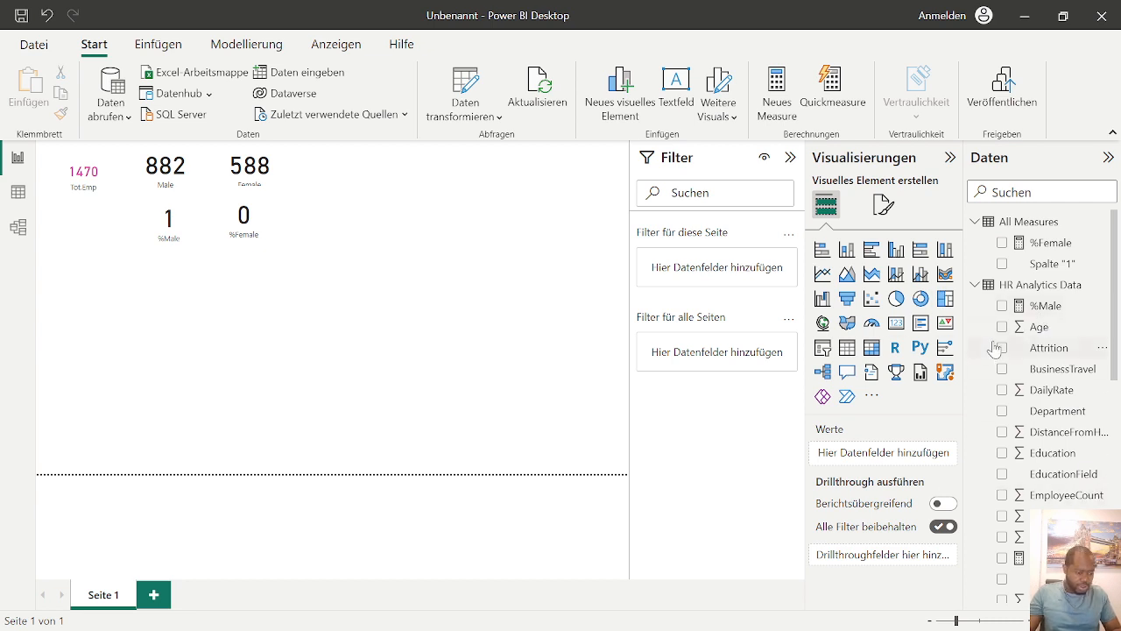
# Step: Examine the %Male measure's DIVIDE formula and format settings, leaving them as they are
pyautogui.doubleClick(1035, 309)
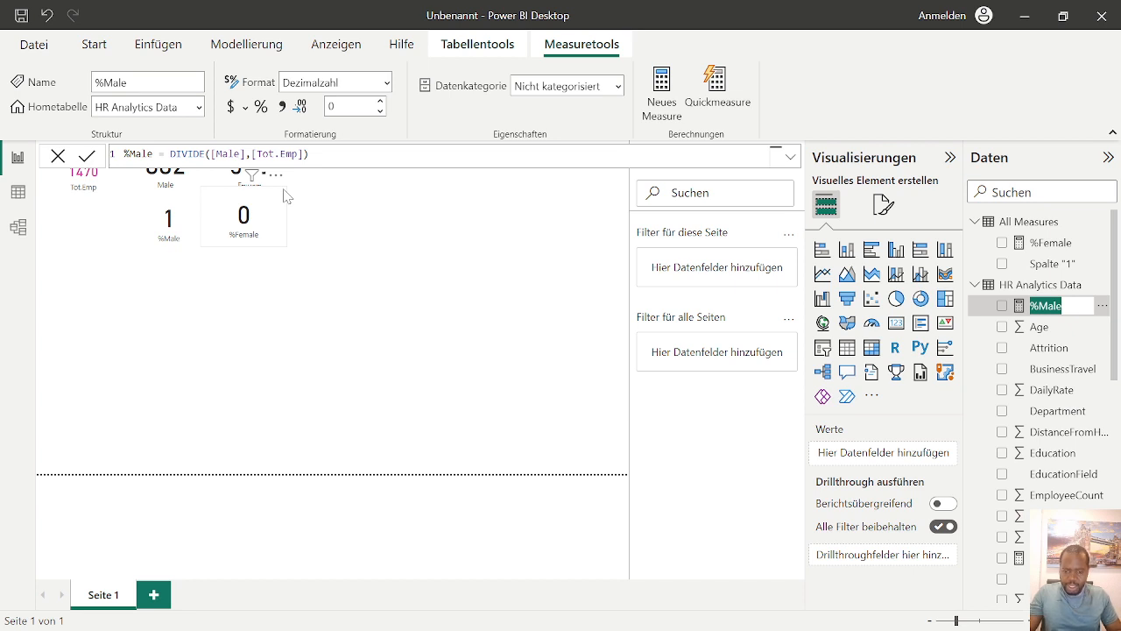
pyautogui.click(263, 300)
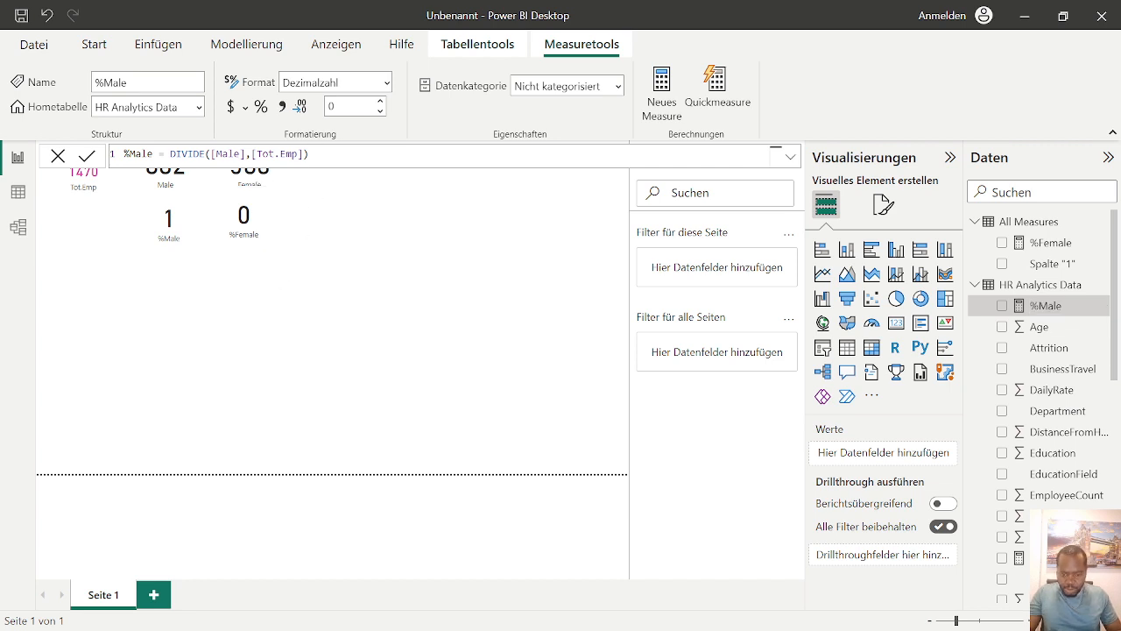
pyautogui.click(303, 154)
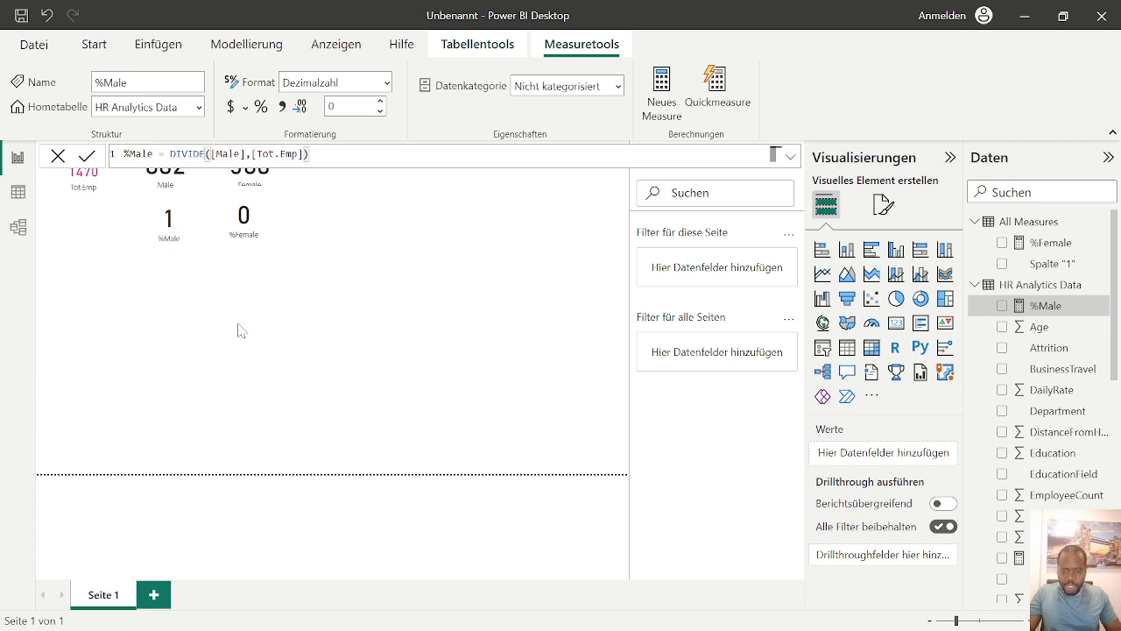
pyautogui.click(297, 350)
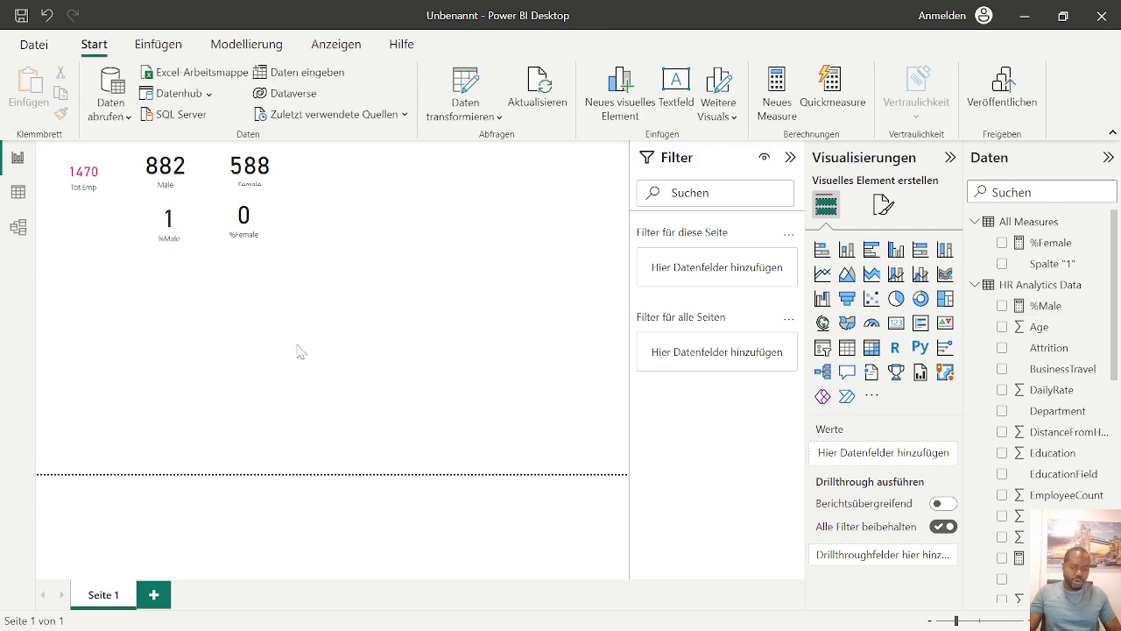